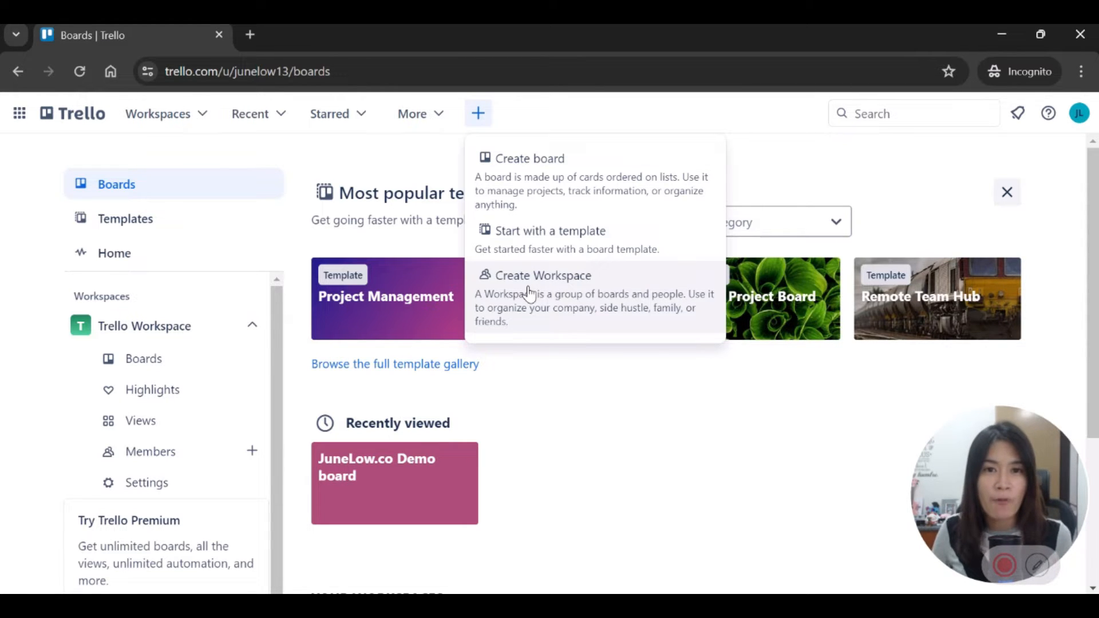
Step: Create a workspace named JuneLow.co with the Small Business type and continue
{"action": "left_click", "coordinate": [576, 297]}
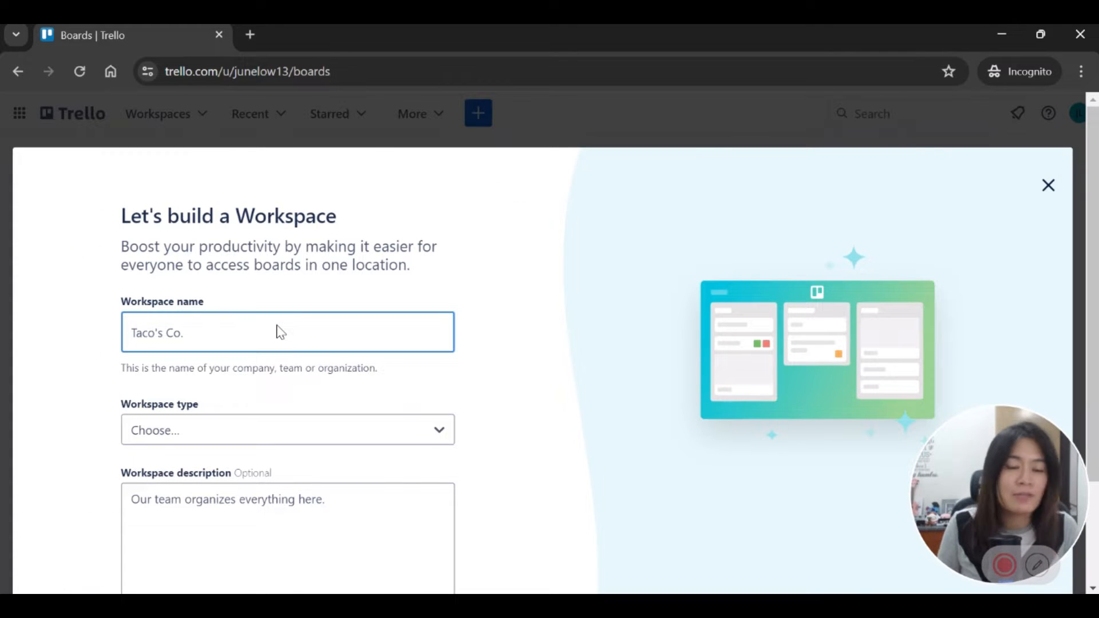
{"action": "type", "text": "Junelo"}
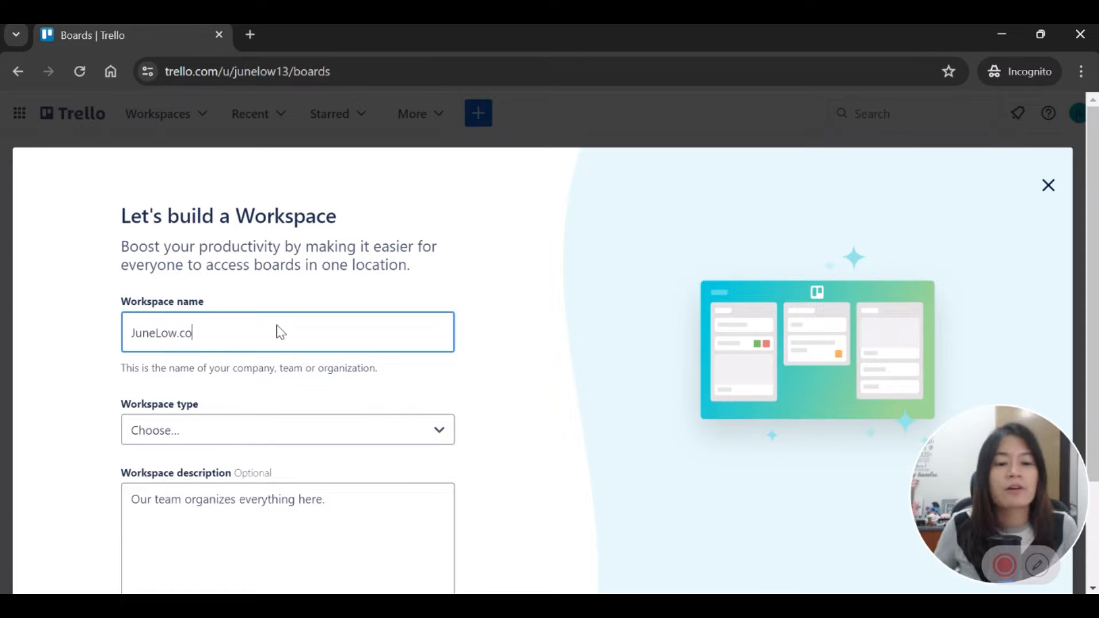
{"action": "left_click", "coordinate": [292, 441]}
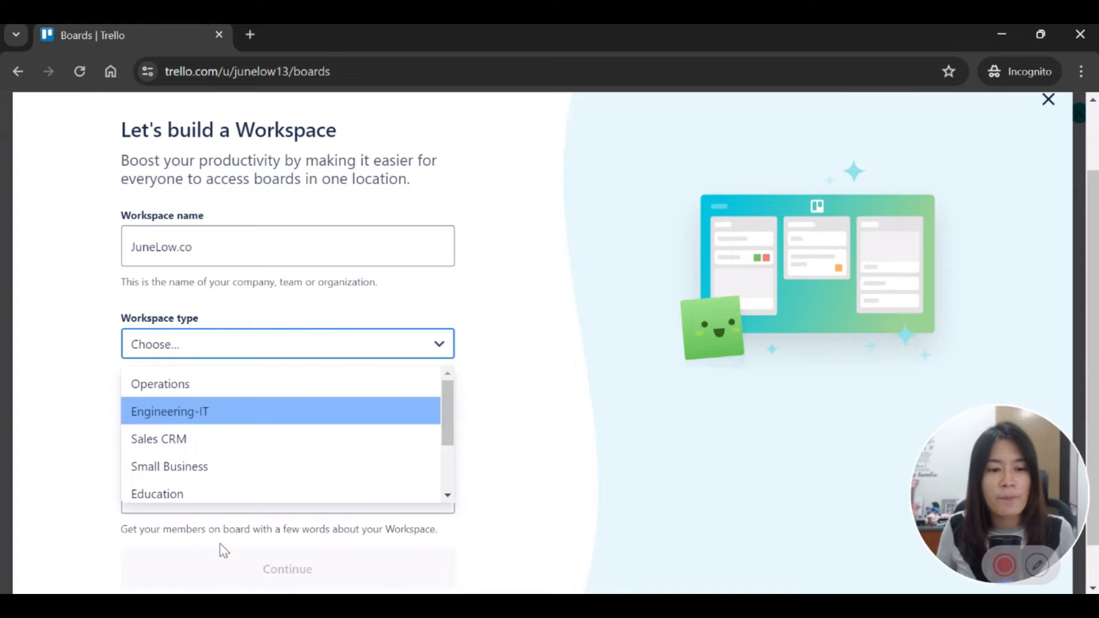
{"action": "left_click", "coordinate": [218, 470]}
{"action": "left_click", "coordinate": [206, 427]}
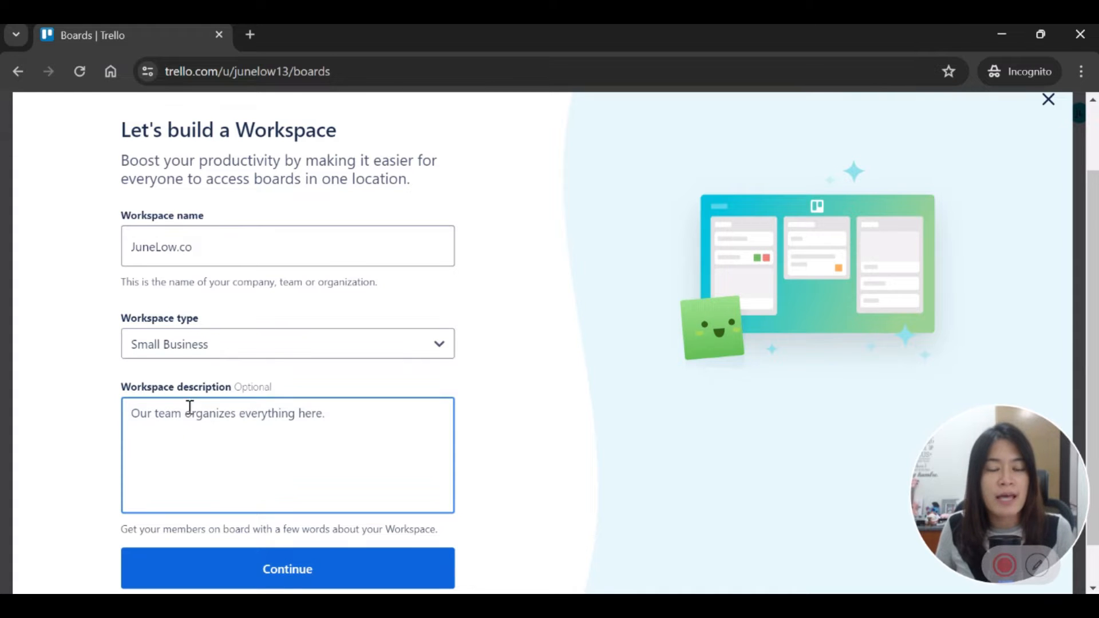
{"action": "scroll", "coordinate": [298, 427], "scroll_direction": "down", "scroll_amount": 1}
{"action": "left_click", "coordinate": [308, 522]}
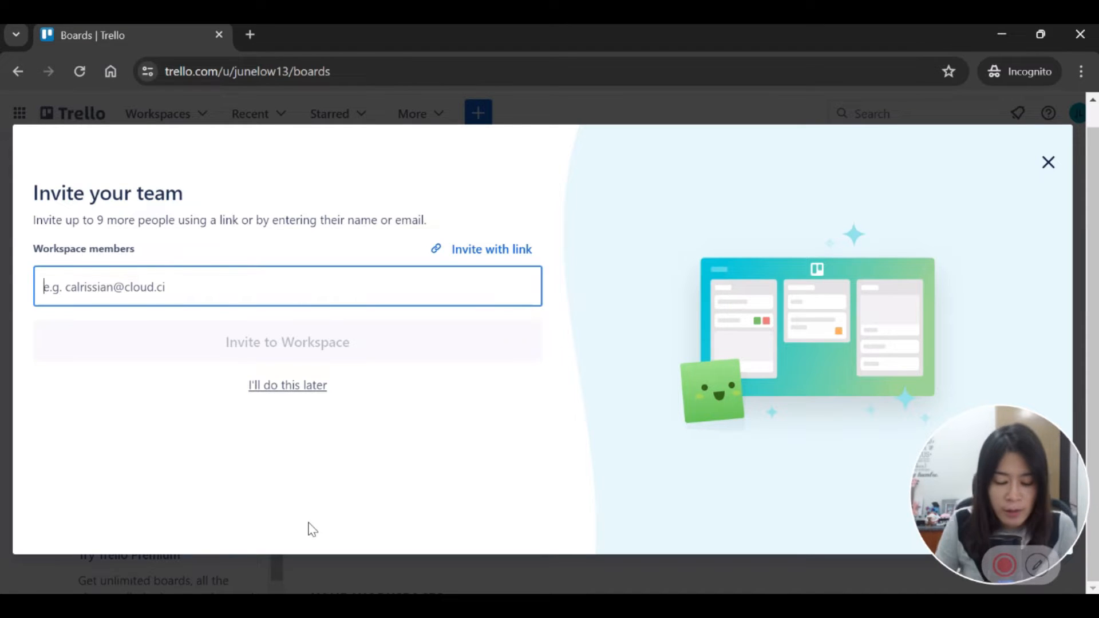
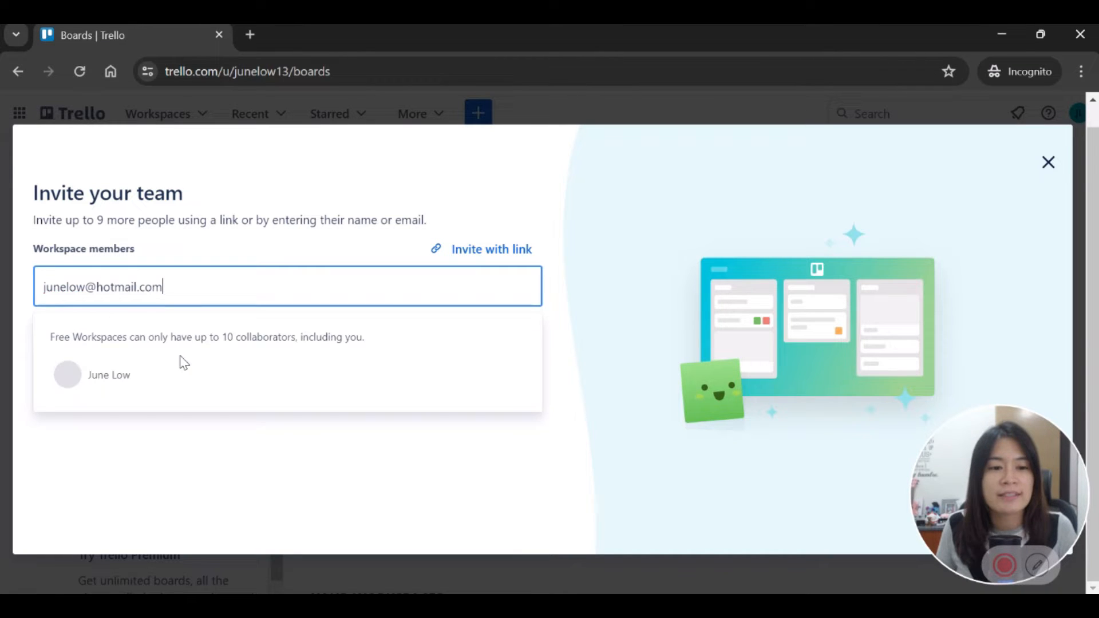
Step: Invite a teammate by their e-mail address to the JuneLow.co workspace
{"action": "left_click", "coordinate": [172, 373]}
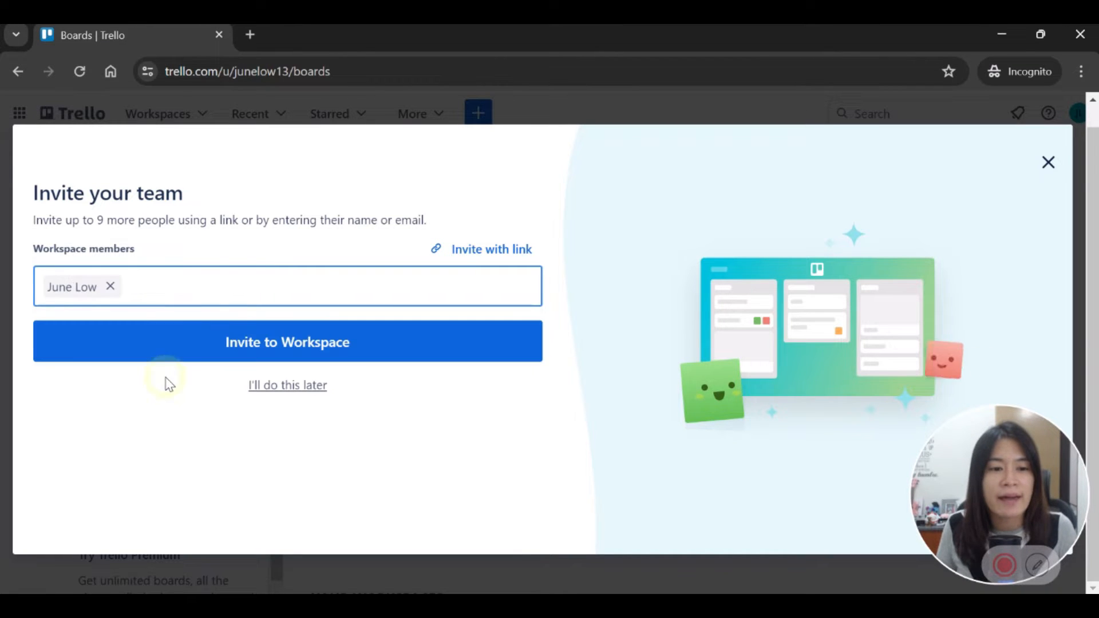
{"action": "left_click", "coordinate": [288, 350]}
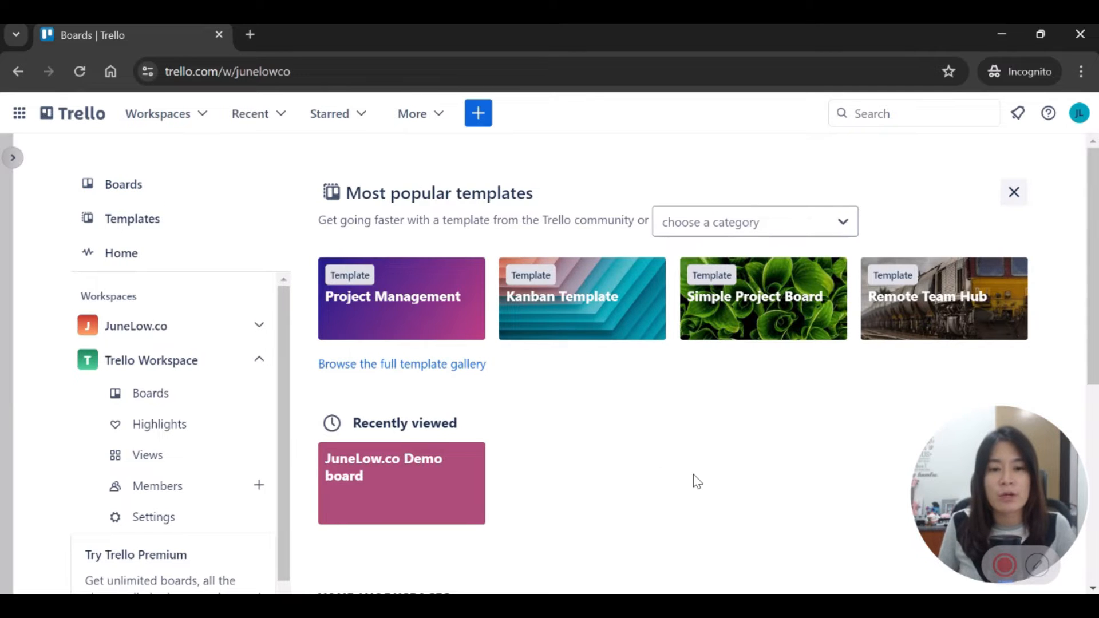
Step: Scroll through the JuneLow.co workspace page, then bring up the + Create menu
{"action": "scroll", "coordinate": [380, 277], "scroll_direction": "down", "scroll_amount": 2}
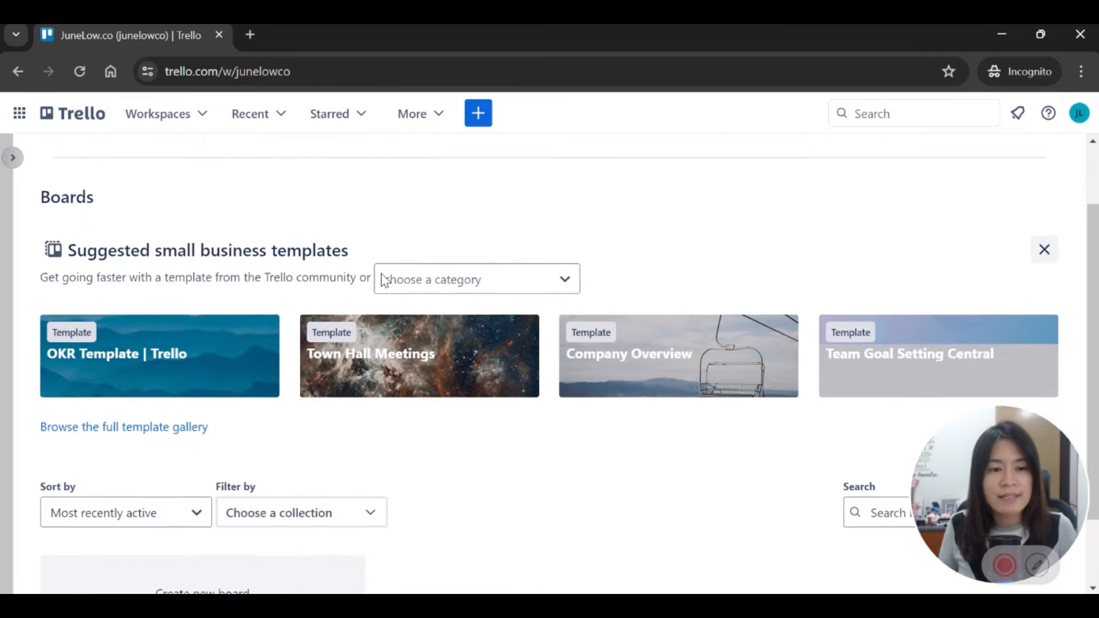
{"action": "scroll", "coordinate": [372, 304], "scroll_direction": "down", "scroll_amount": 2}
{"action": "scroll", "coordinate": [361, 349], "scroll_direction": "up", "scroll_amount": 3}
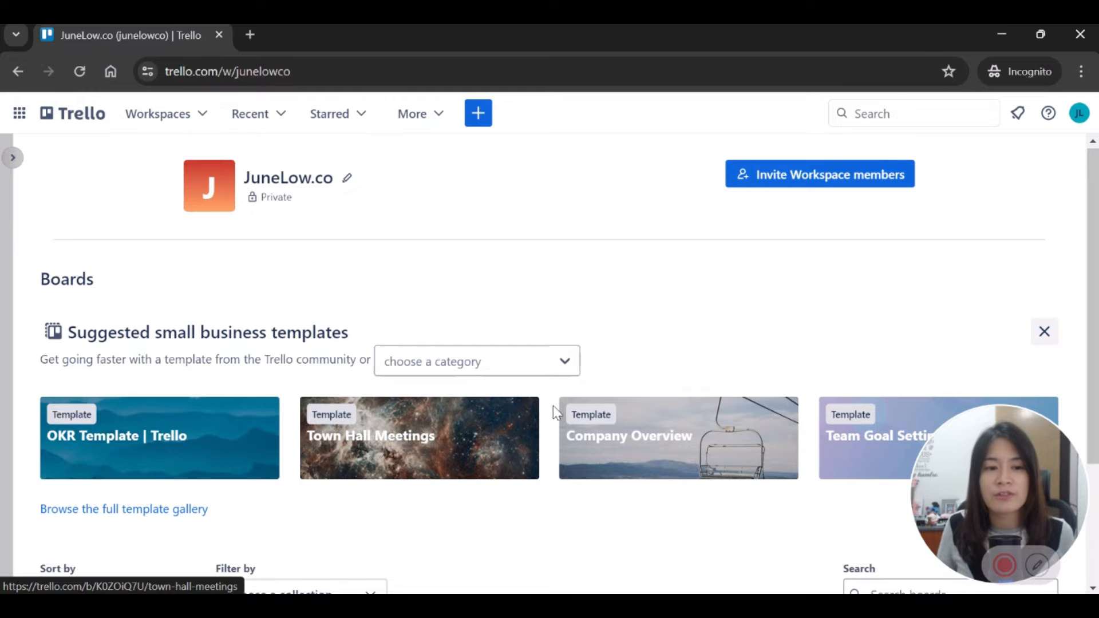
{"action": "scroll", "coordinate": [553, 407], "scroll_direction": "down", "scroll_amount": 3}
{"action": "scroll", "coordinate": [491, 218], "scroll_direction": "up", "scroll_amount": 3}
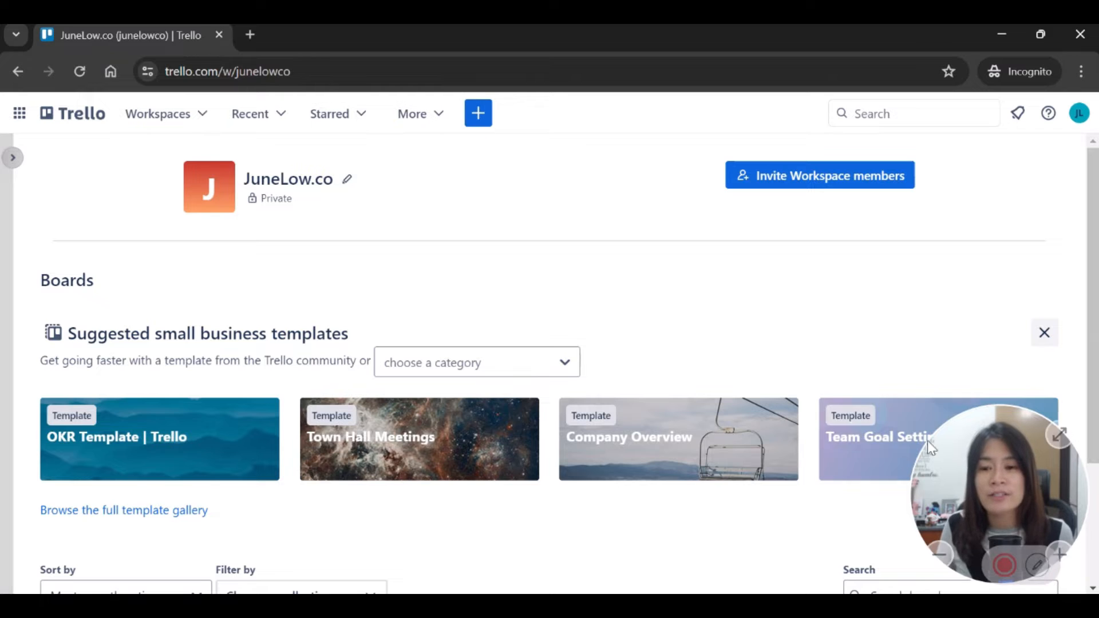
{"action": "left_click", "coordinate": [476, 125]}
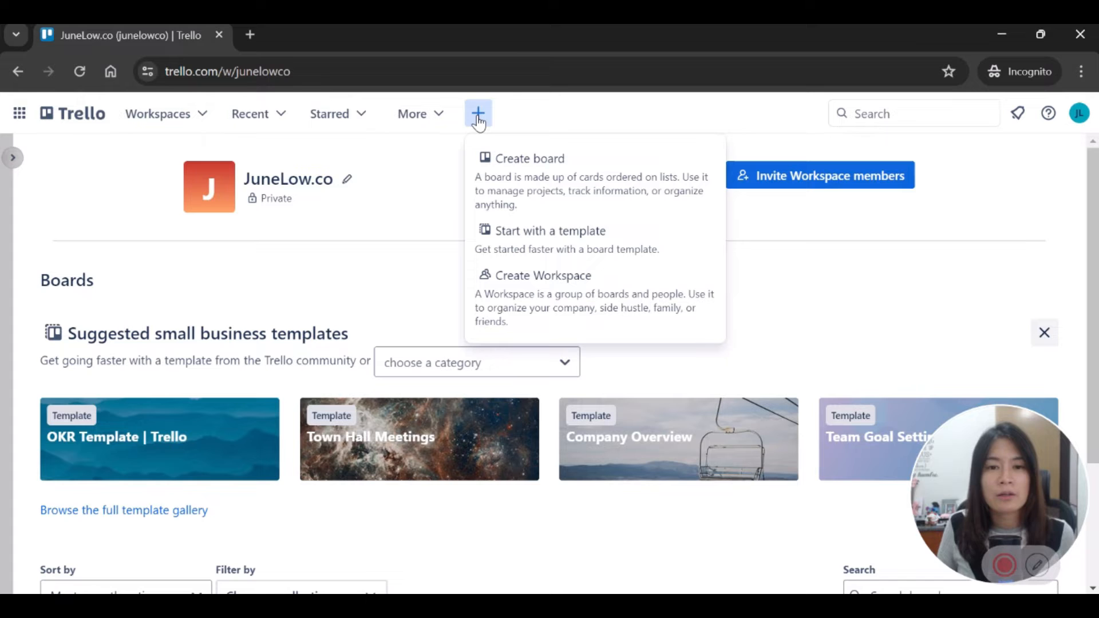
Step: Start a new board with the dark-purple background and title it JuneLow.co To-do list
{"action": "left_click", "coordinate": [531, 188]}
{"action": "left_click", "coordinate": [531, 367]}
{"action": "left_click", "coordinate": [571, 367]}
{"action": "left_click", "coordinate": [613, 371]}
{"action": "left_click", "coordinate": [651, 367]}
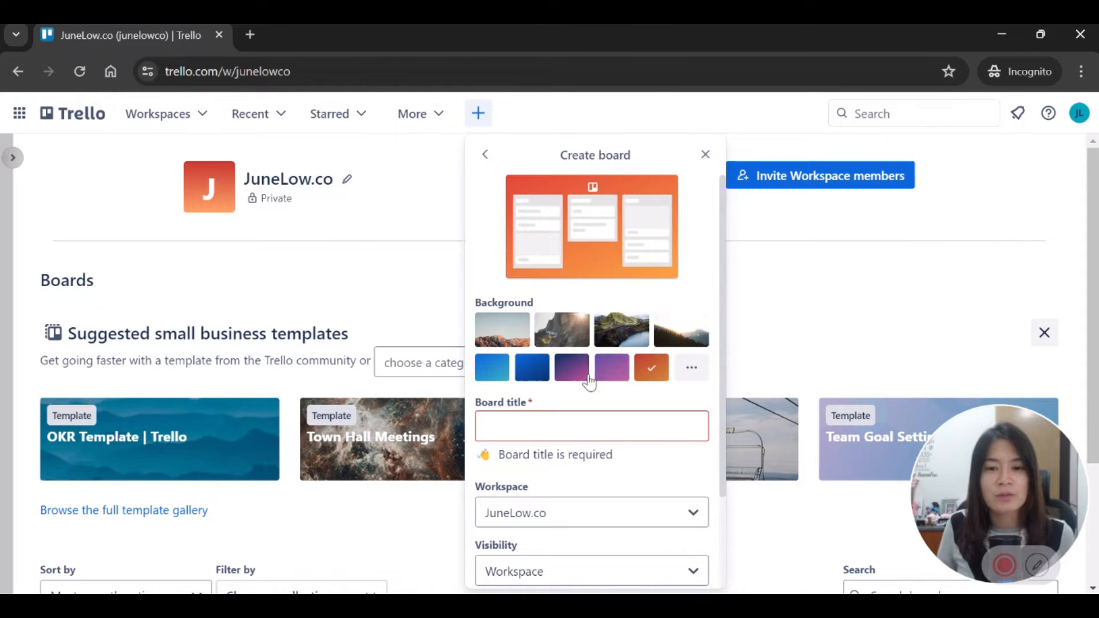
{"action": "left_click", "coordinate": [571, 367]}
{"action": "left_click", "coordinate": [551, 430]}
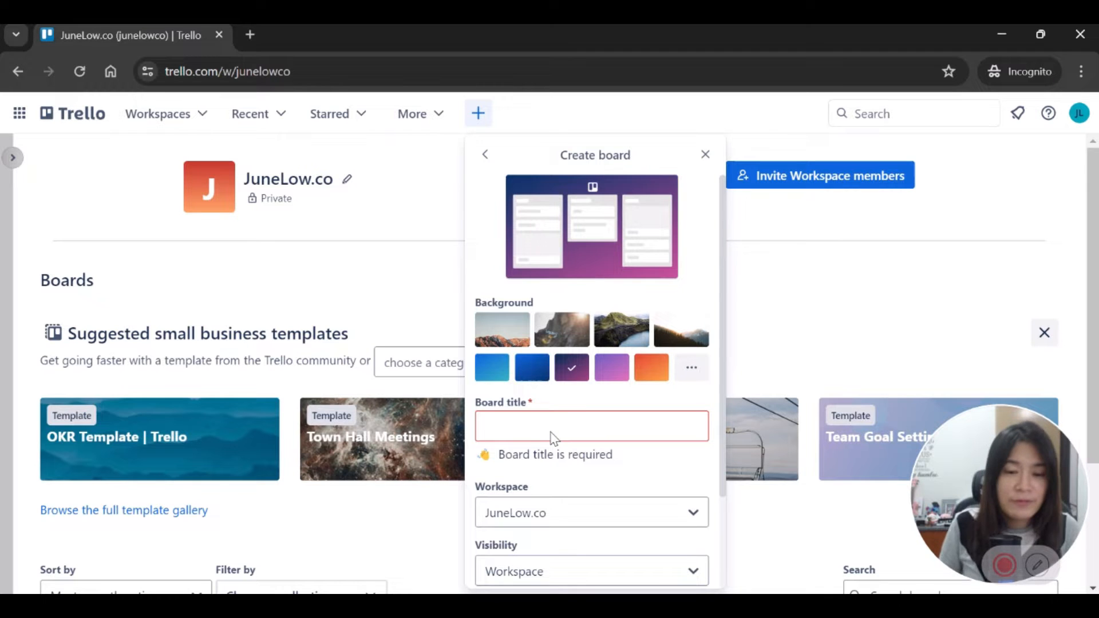
{"action": "type", "text": "Jujne"}
{"action": "key", "text": "BackSpace"}
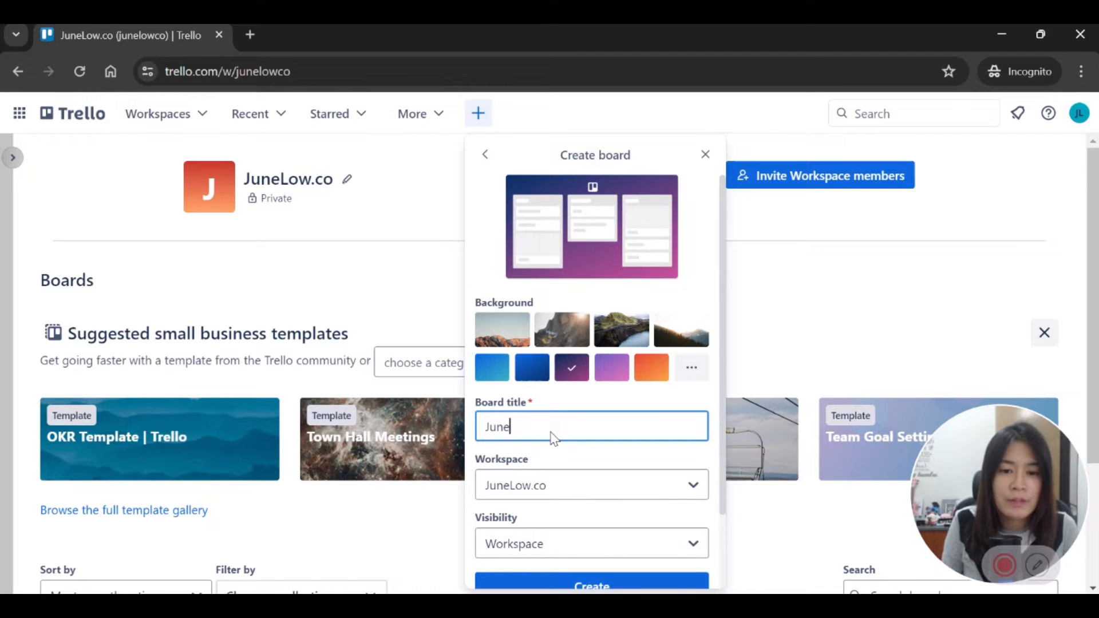
{"action": "type", "text": "ow.co To-do list"}
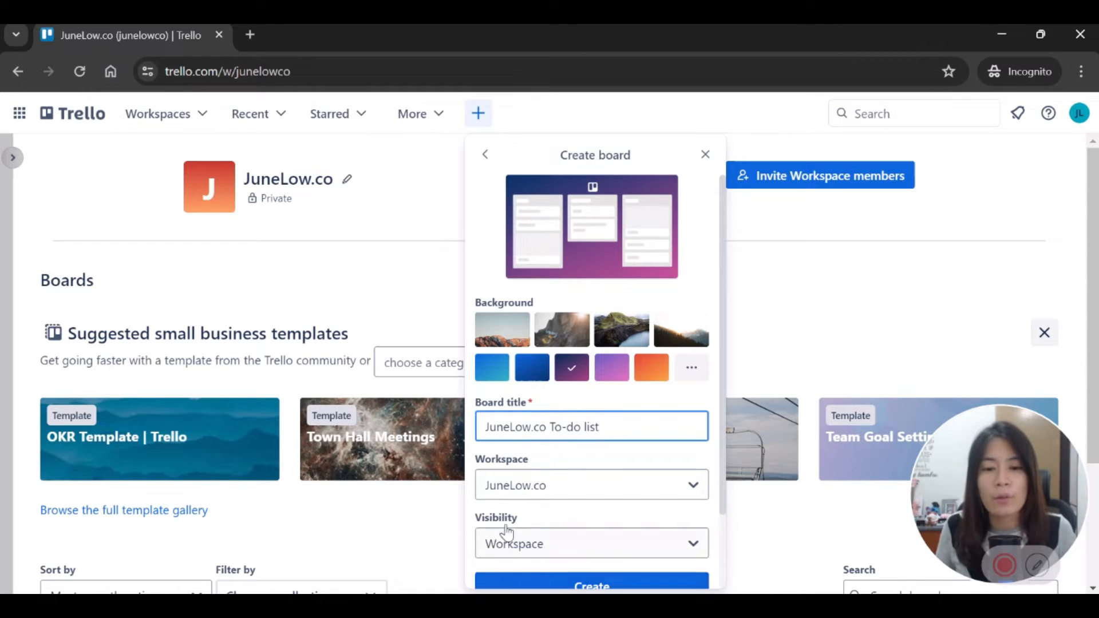
Step: Keep the JuneLow.co workspace and Workspace visibility, and create the board
{"action": "left_click", "coordinate": [530, 496]}
{"action": "left_click", "coordinate": [530, 496]}
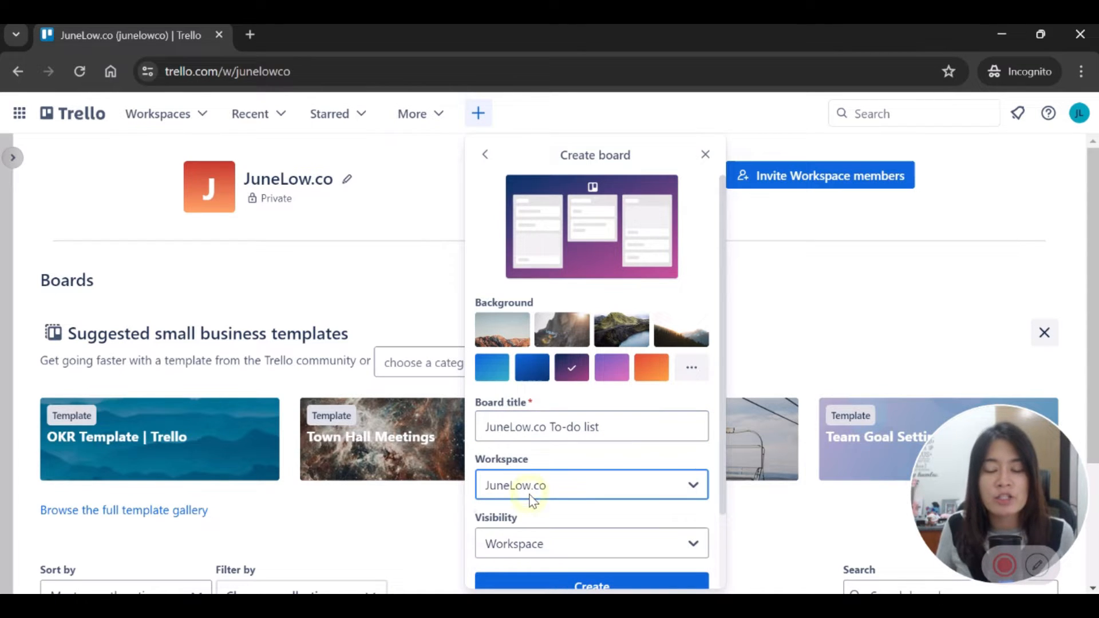
{"action": "scroll", "coordinate": [536, 507], "scroll_direction": "down", "scroll_amount": 2}
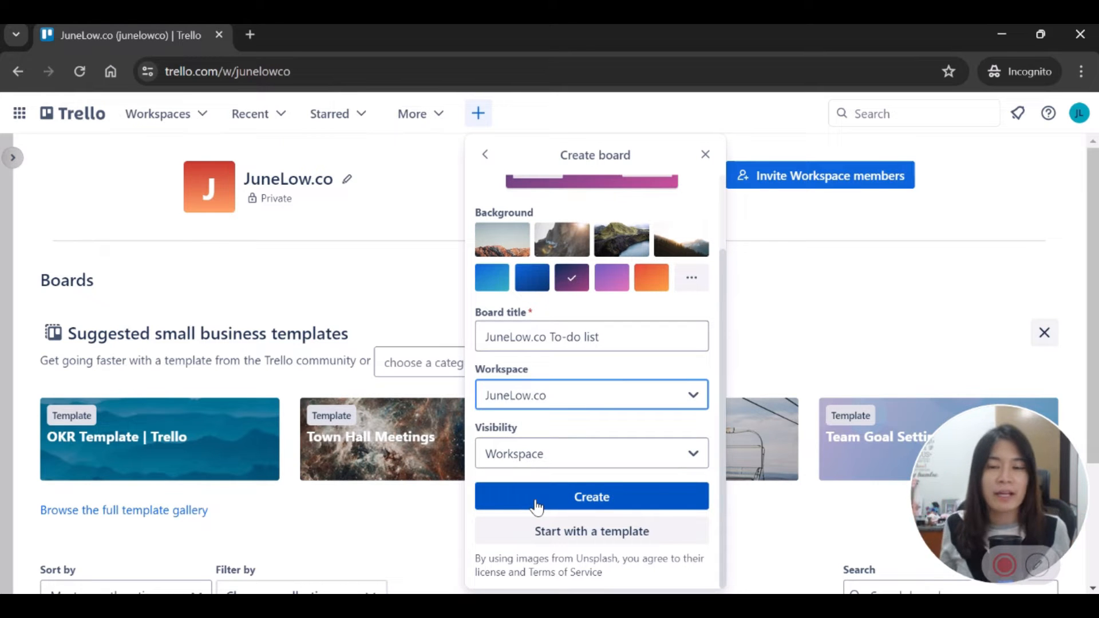
{"action": "left_click", "coordinate": [573, 466]}
{"action": "left_click", "coordinate": [537, 466]}
{"action": "left_click", "coordinate": [537, 467]}
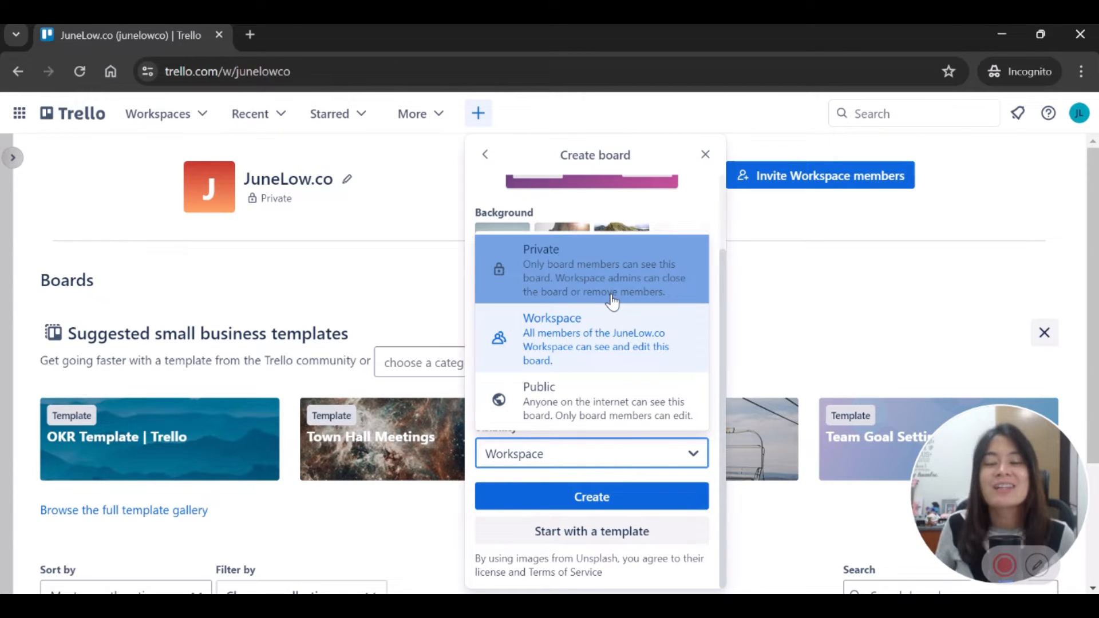
{"action": "left_click", "coordinate": [617, 319]}
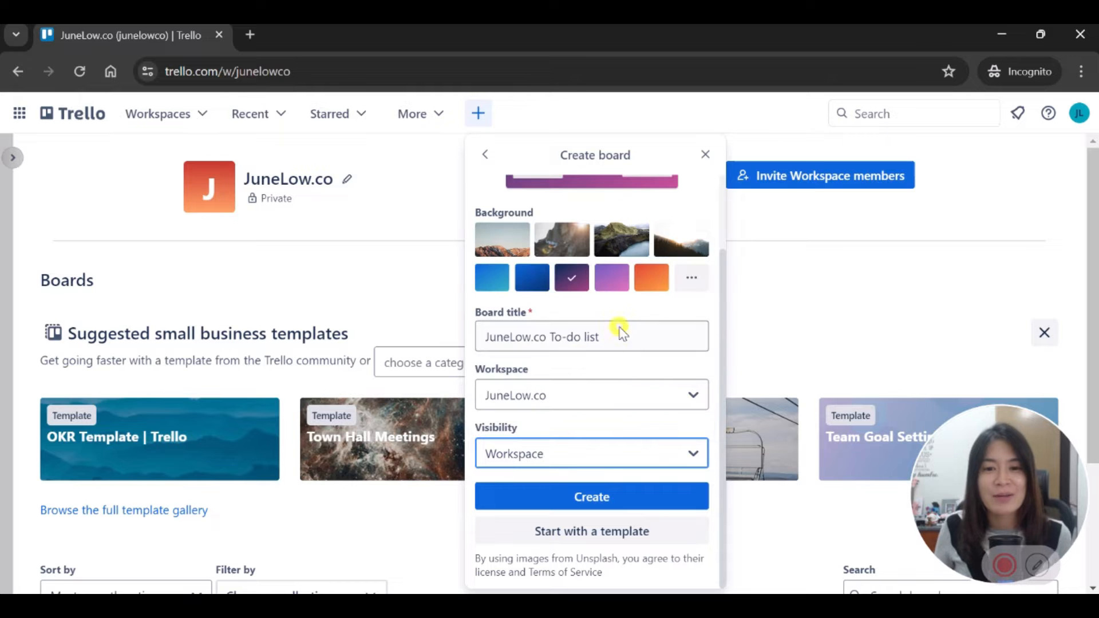
{"action": "left_click", "coordinate": [607, 501]}
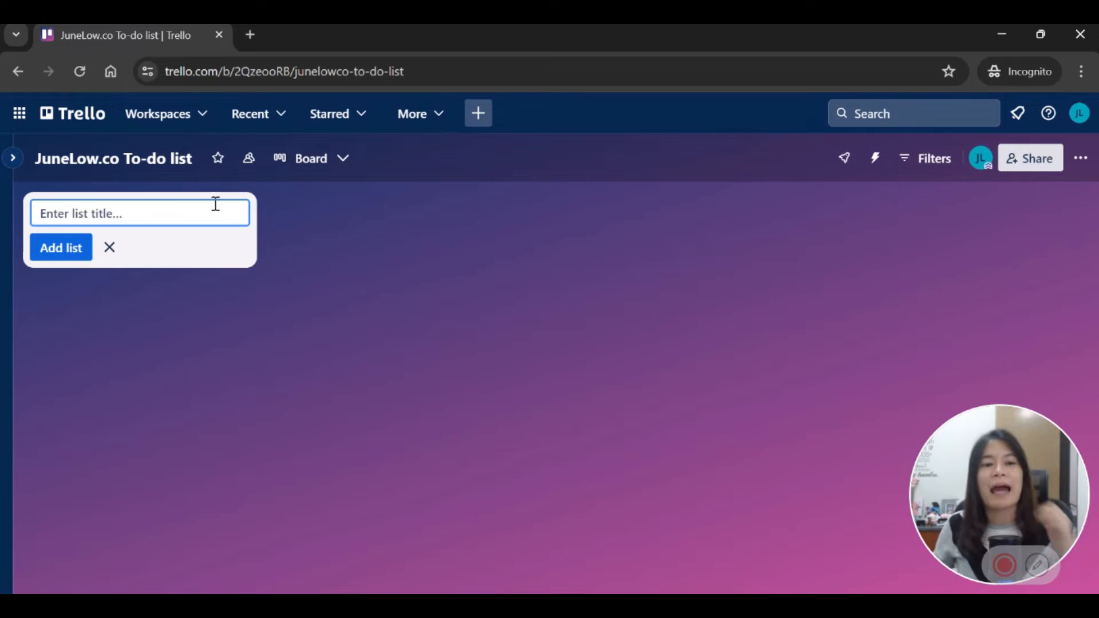
Step: Add the lists Discussion, To-do, Doing and Done to the board
{"action": "left_click", "coordinate": [339, 277]}
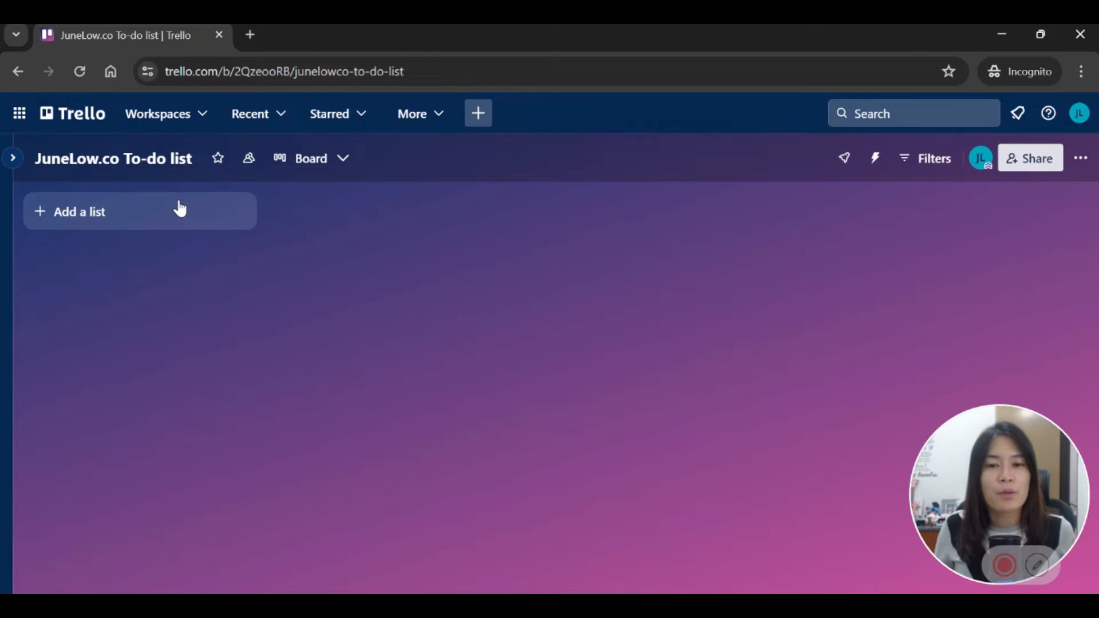
{"action": "left_click", "coordinate": [204, 218]}
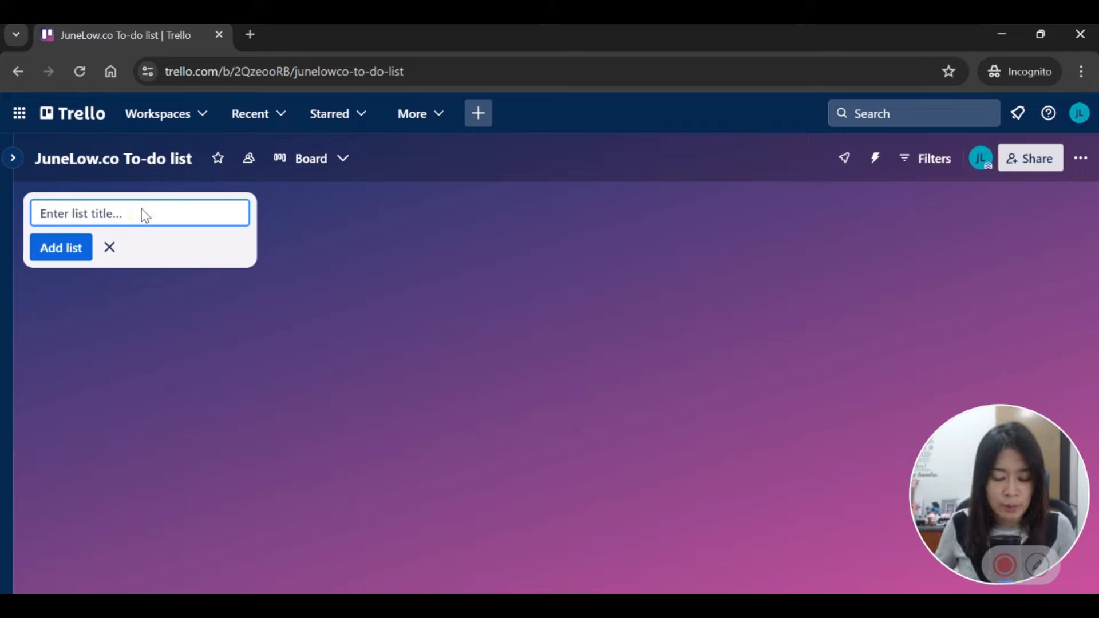
{"action": "type", "text": "Discussion"}
{"action": "key", "text": "Return"}
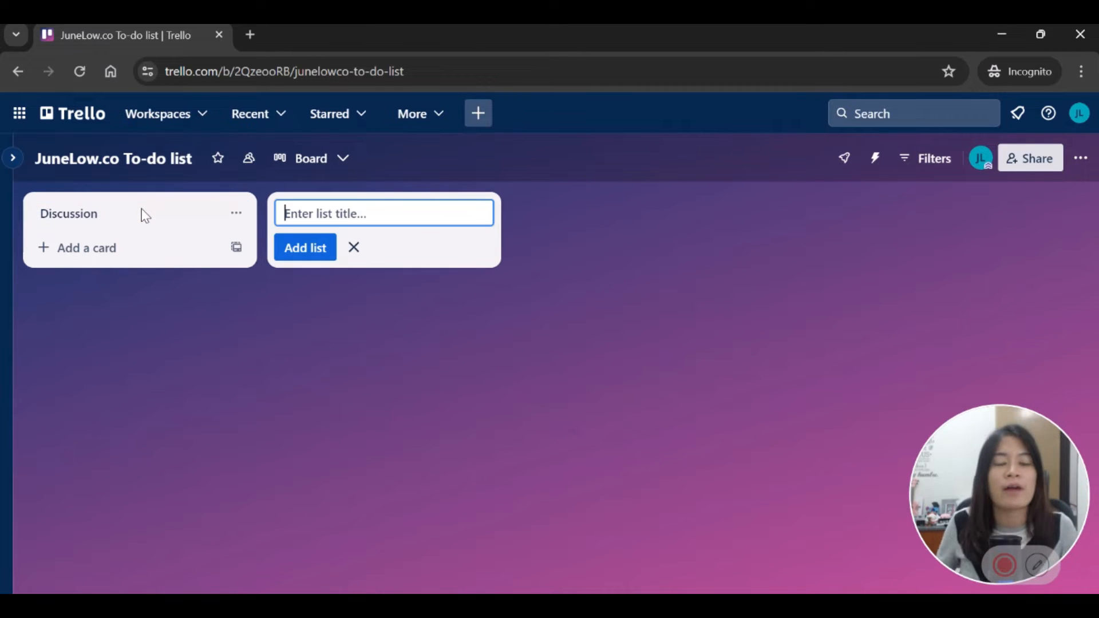
{"action": "type", "text": "To-do"}
{"action": "key", "text": "Return"}
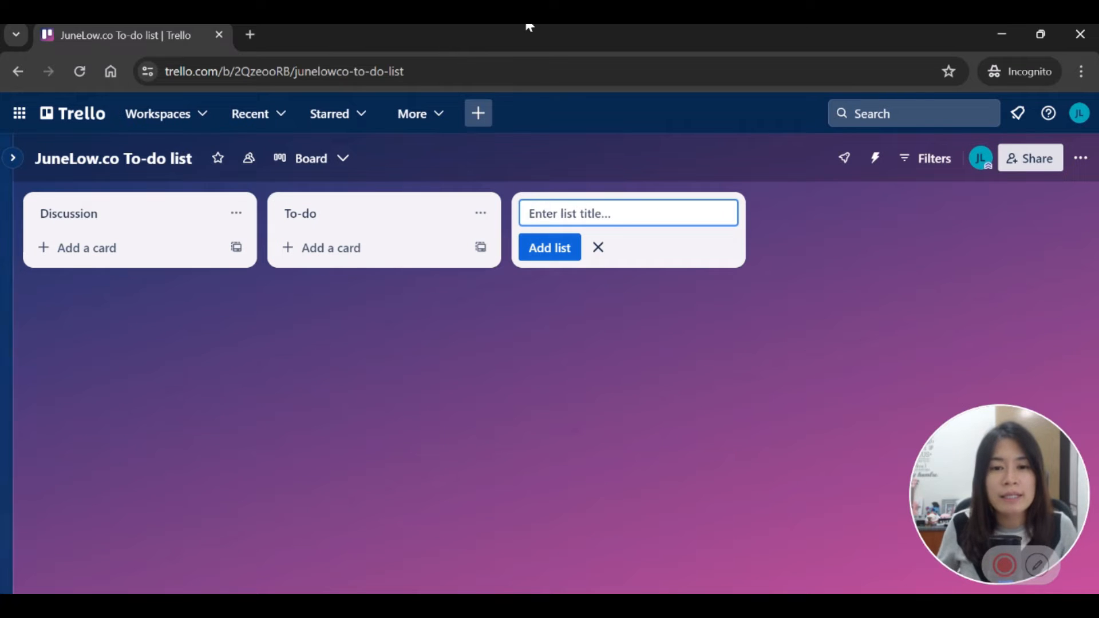
{"action": "type", "text": "Doing"}
{"action": "key", "text": "Return"}
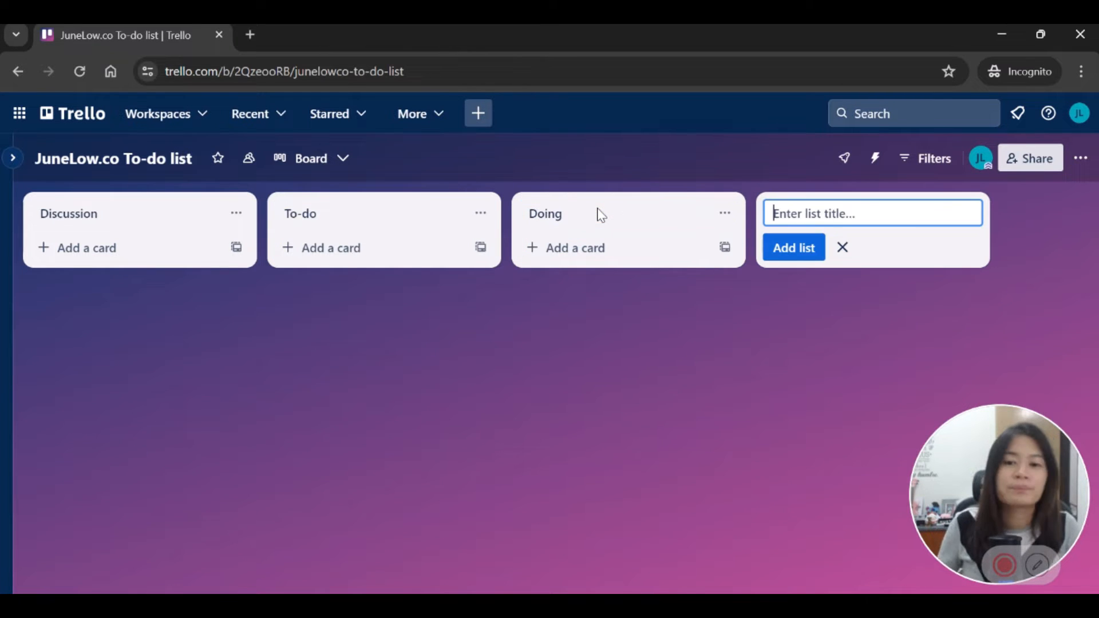
{"action": "type", "text": "Done"}
{"action": "key", "text": "Return"}
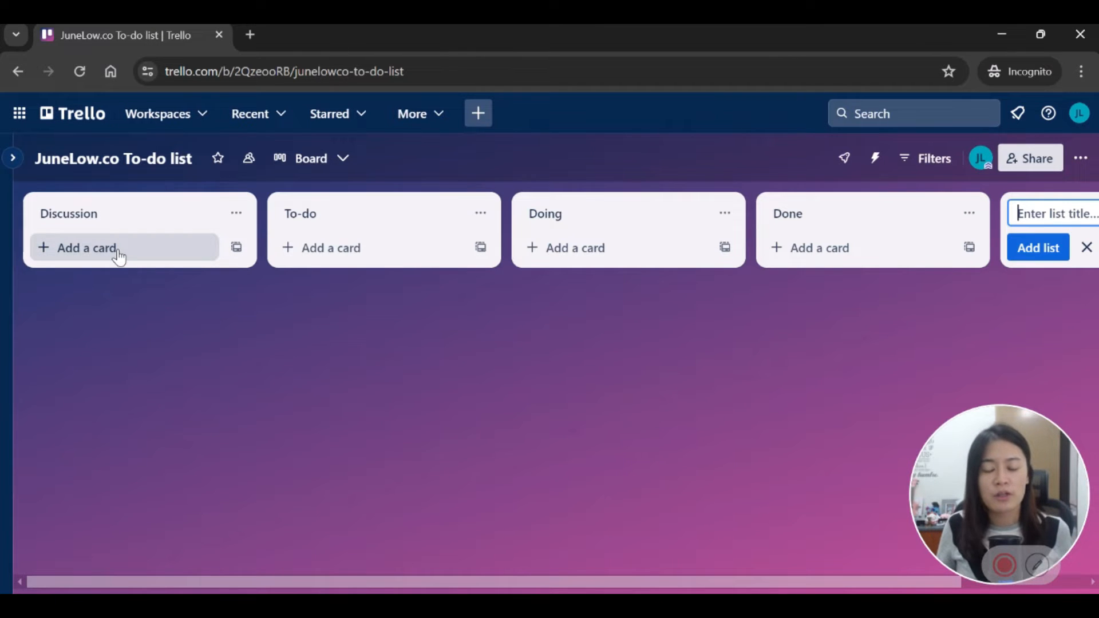
Step: Add the card 'Update amazing challenge challenge date' to To-do and open its details
{"action": "left_click", "coordinate": [410, 250]}
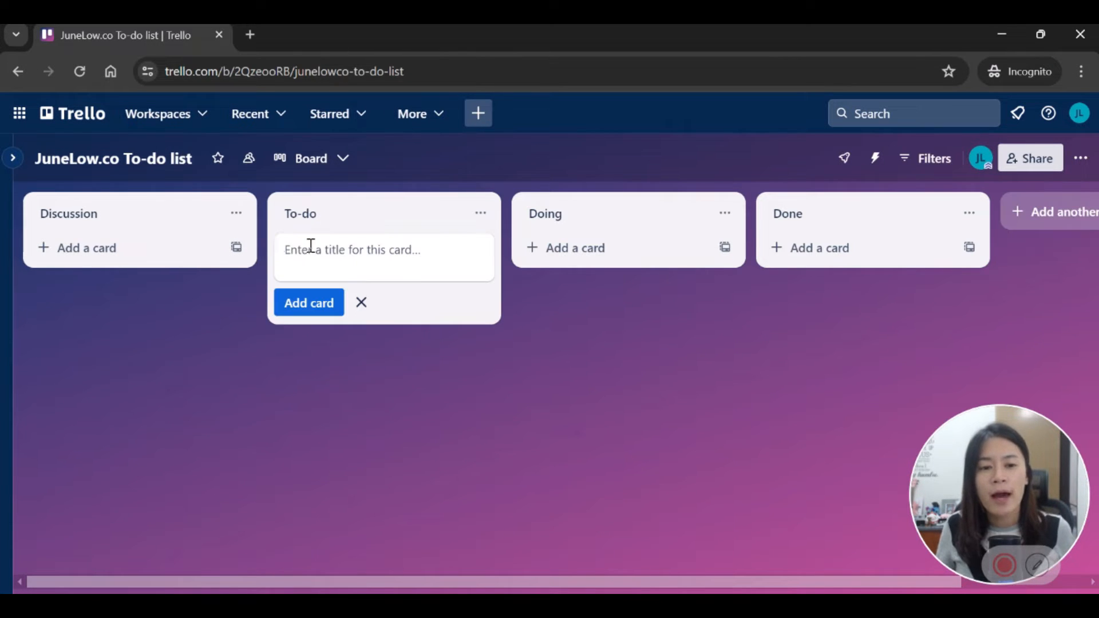
{"action": "type", "text": "U"}
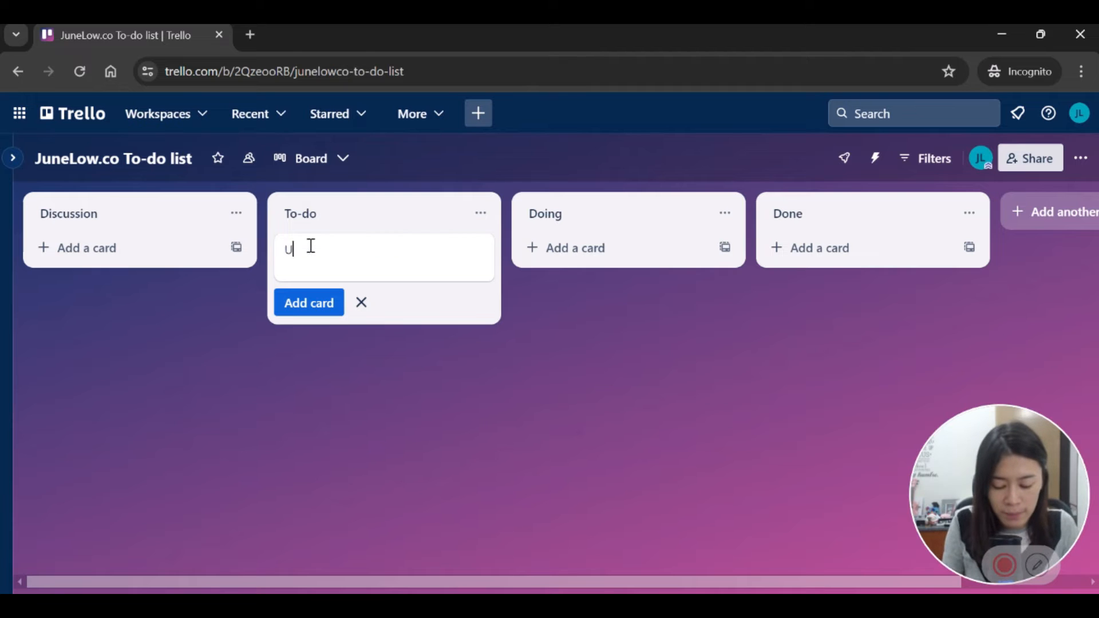
{"action": "type", "text": "pdate amazing challenge challe"}
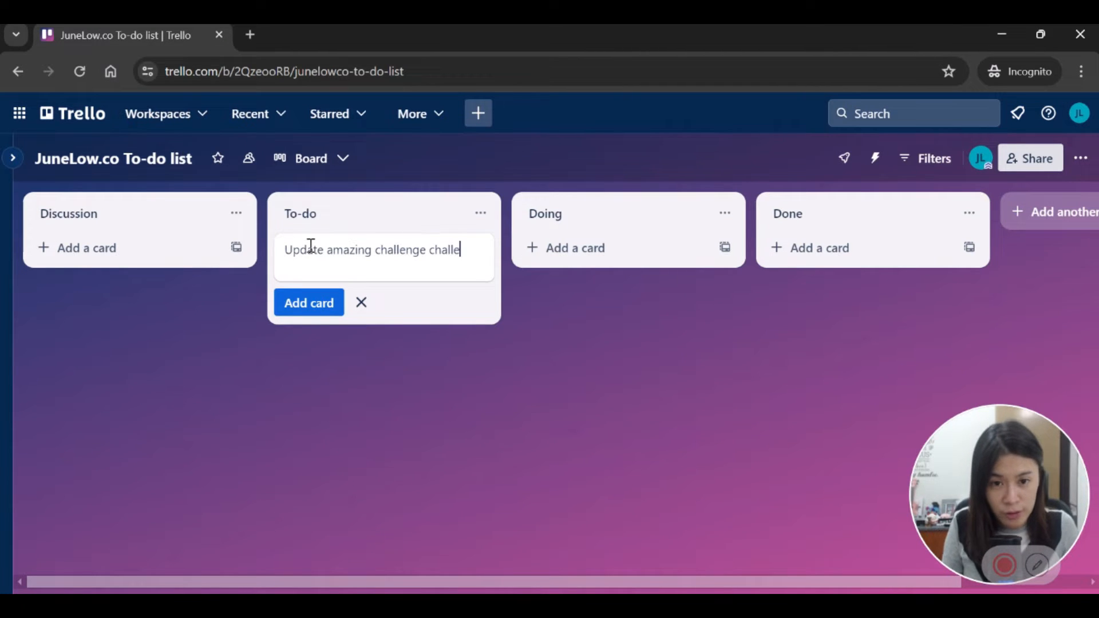
{"action": "type", "text": "nge date"}
{"action": "key", "text": "Return"}
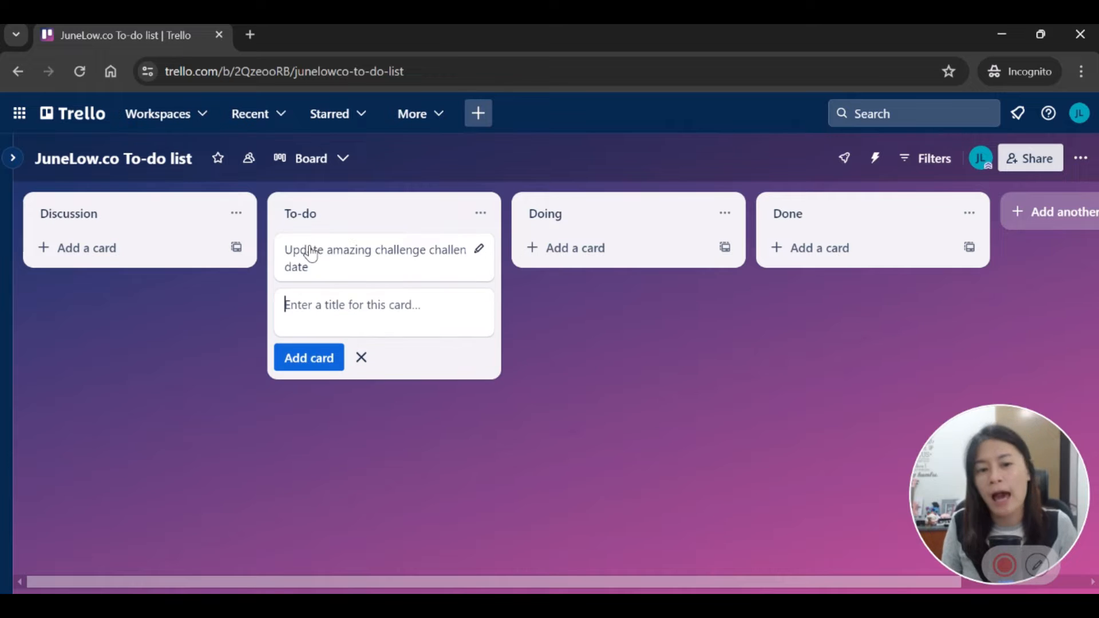
{"action": "left_click", "coordinate": [310, 254]}
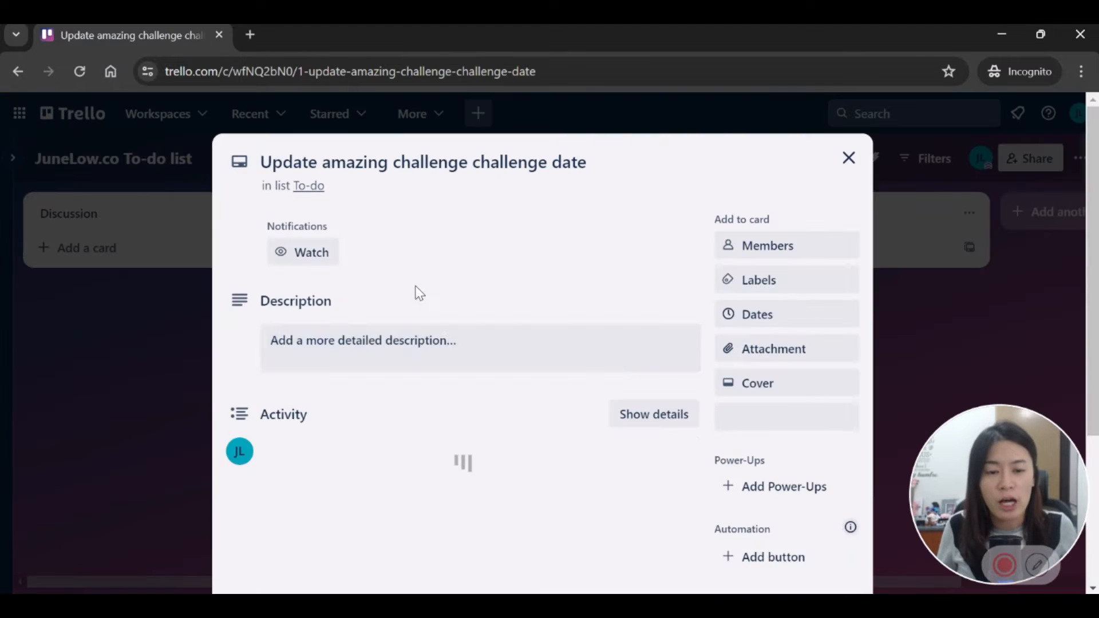
{"action": "left_click", "coordinate": [409, 347]}
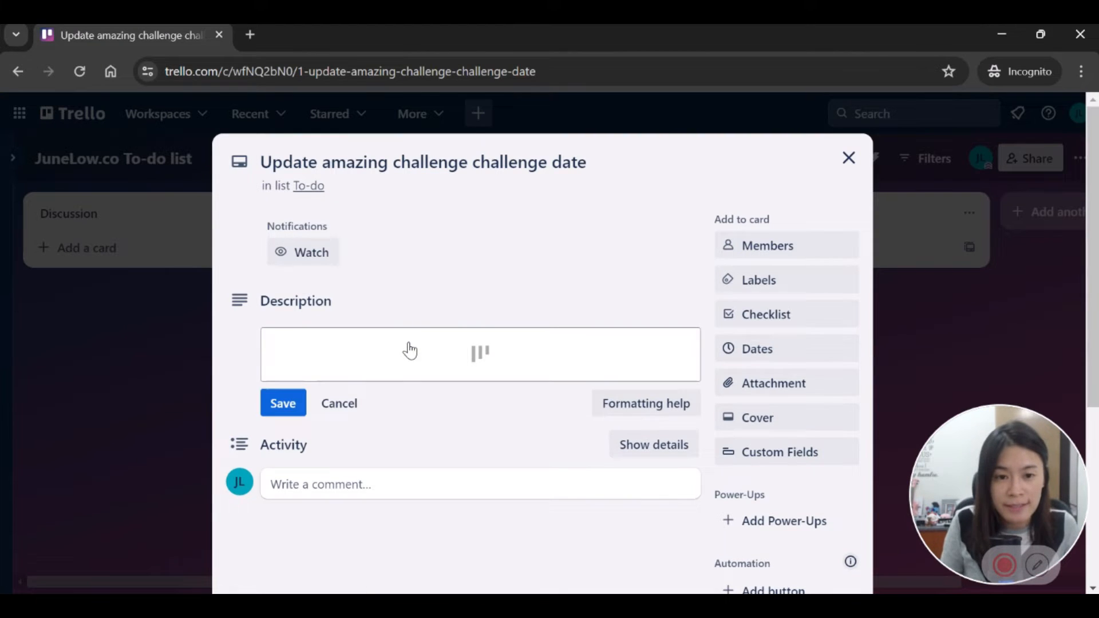
{"action": "key", "text": "."}
{"action": "key", "text": "m"}
{"action": "left_click", "coordinate": [409, 348]}
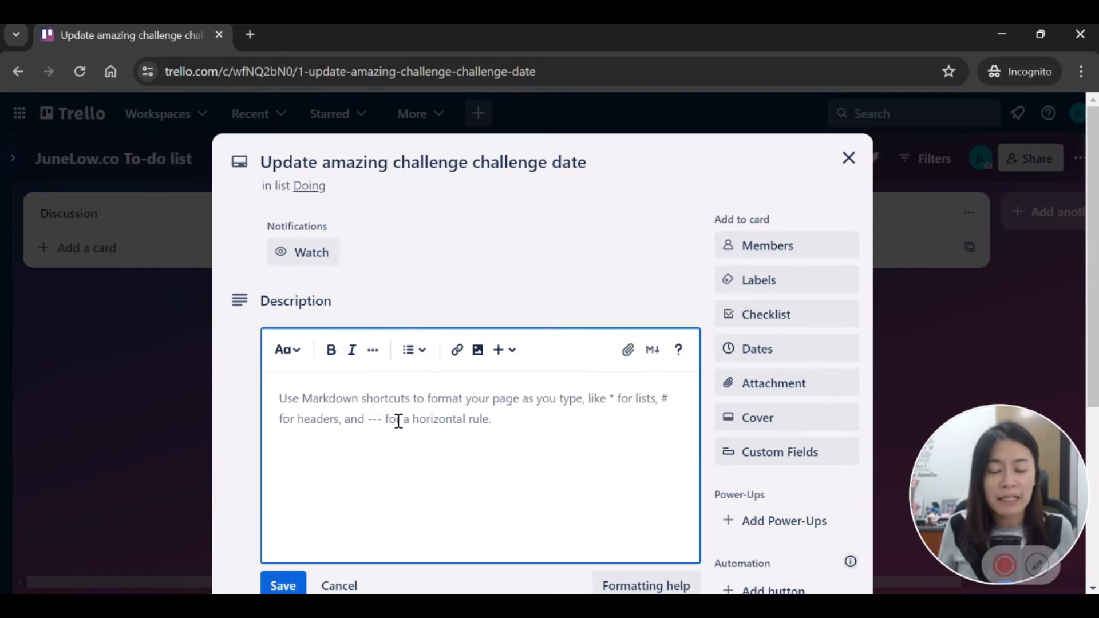
{"action": "left_click", "coordinate": [509, 414]}
{"action": "type", "text": "w"}
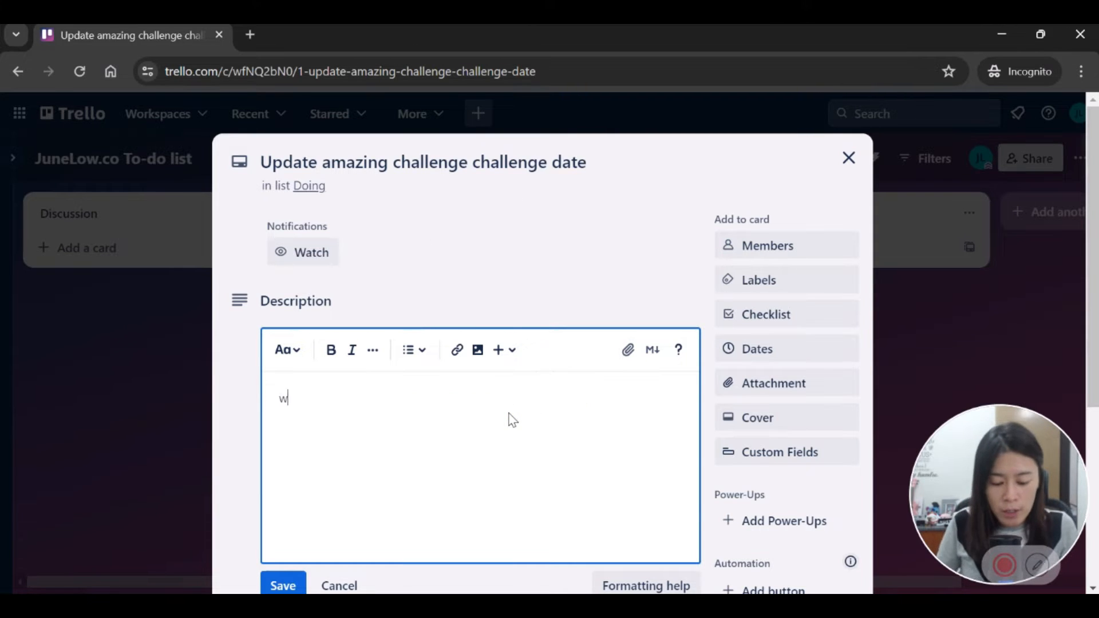
{"action": "type", "text": "ww.amazingchalle"}
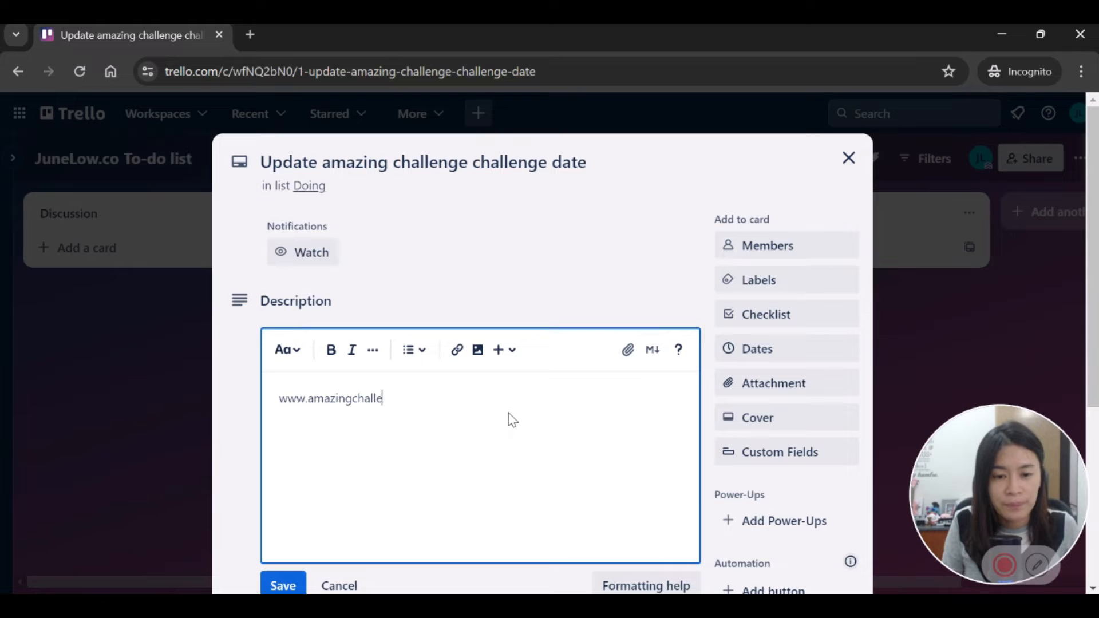
{"action": "type", "text": "nge.us"}
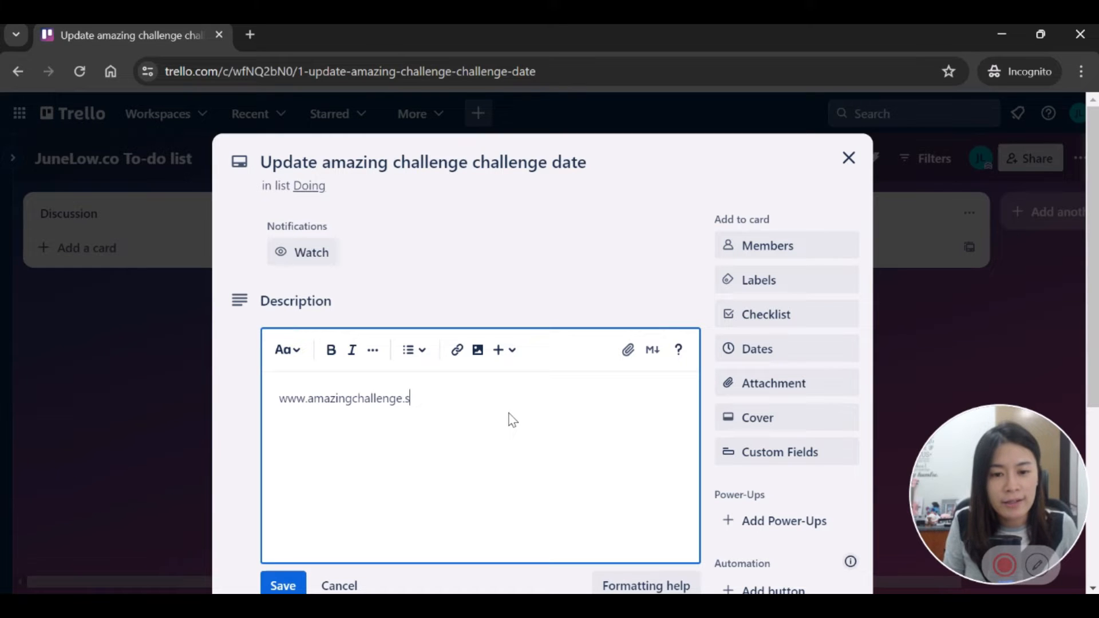
{"action": "key", "text": "Return"}
{"action": "type", "text": "isjadlksajdlksajdlksajdasd"}
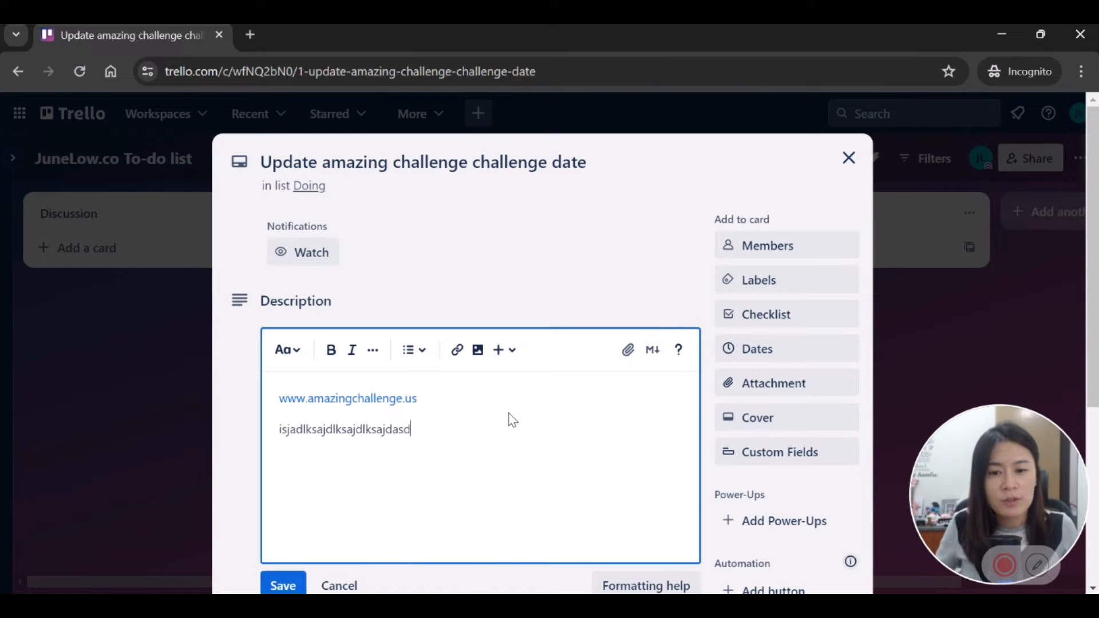
Step: Abandon the image insertion without adding a file and save the description
{"action": "left_click", "coordinate": [478, 351]}
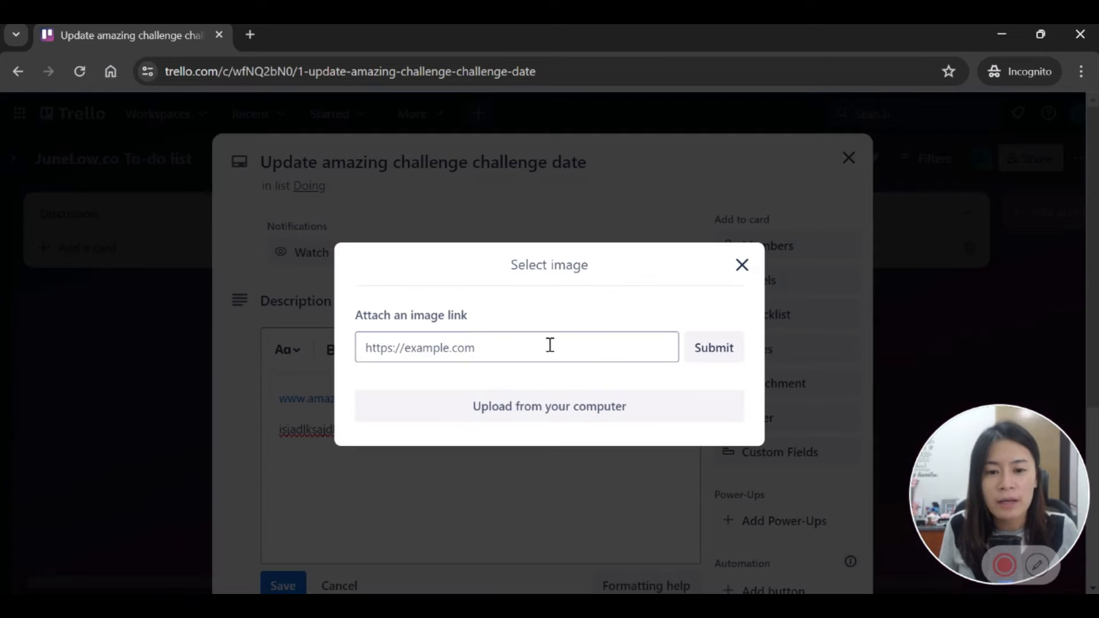
{"action": "left_click", "coordinate": [558, 407]}
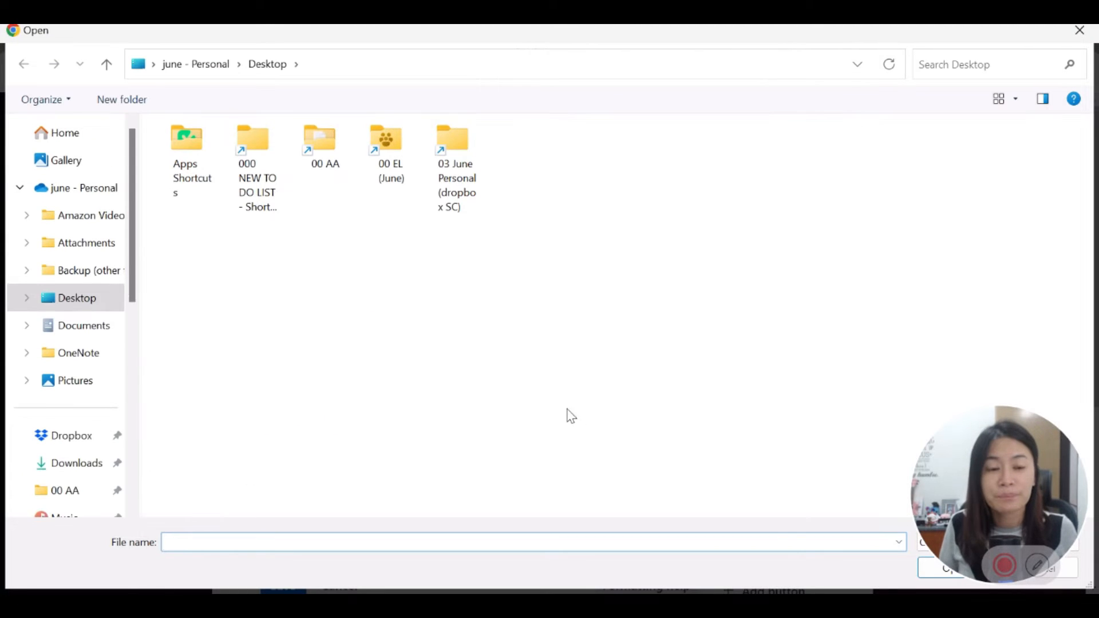
{"action": "left_click", "coordinate": [1068, 572]}
{"action": "left_click", "coordinate": [741, 265]}
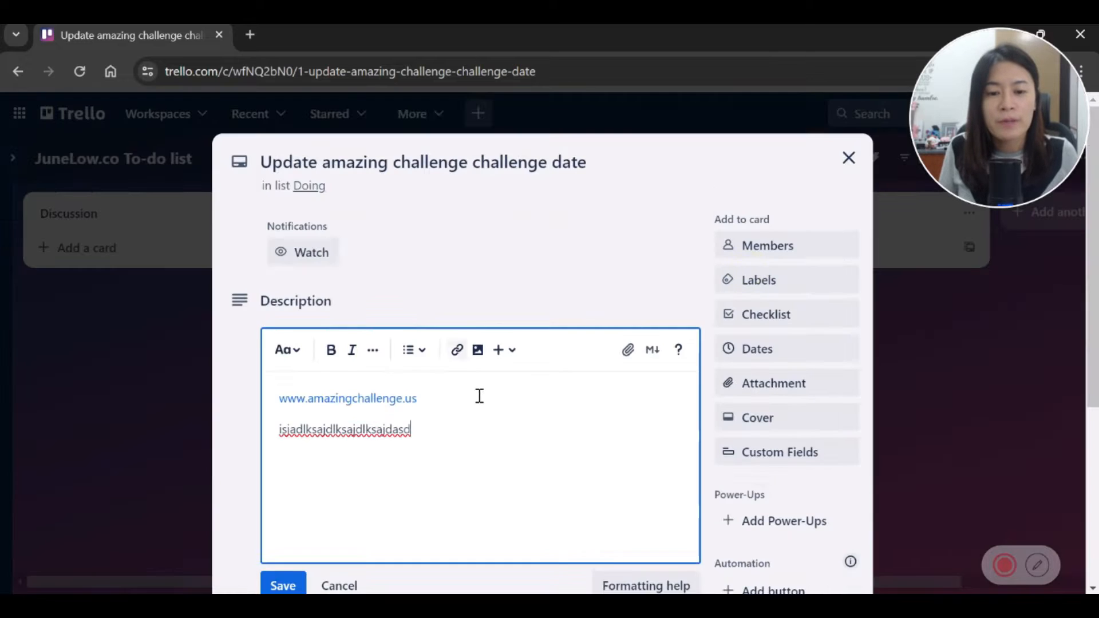
{"action": "scroll", "coordinate": [478, 395], "scroll_direction": "down", "scroll_amount": 3}
{"action": "left_click", "coordinate": [280, 413]}
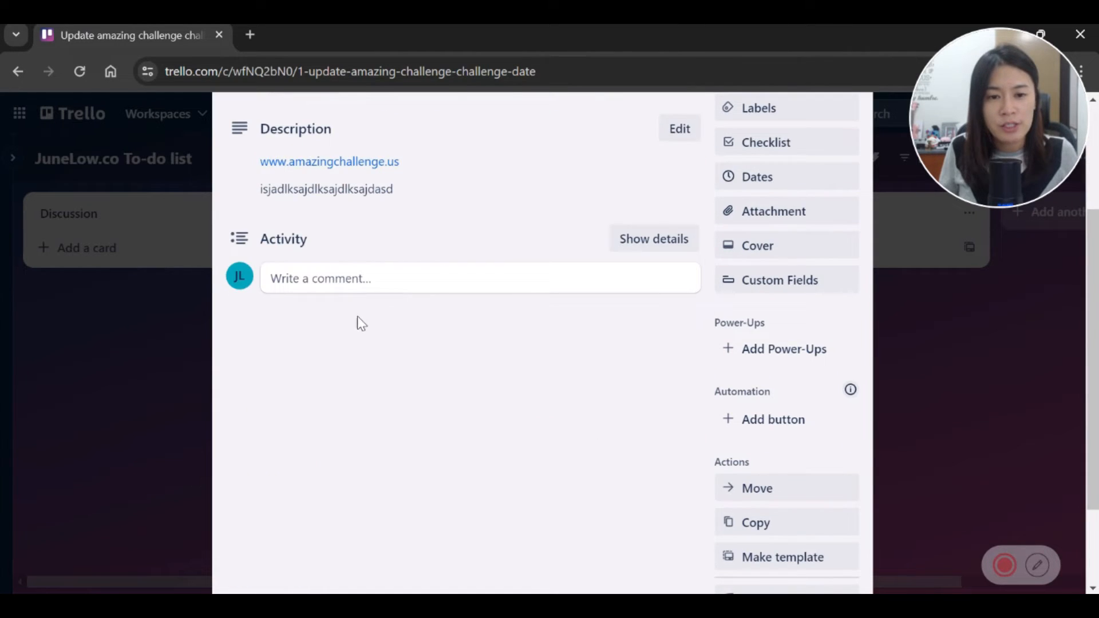
{"action": "scroll", "coordinate": [357, 316], "scroll_direction": "up", "scroll_amount": 3}
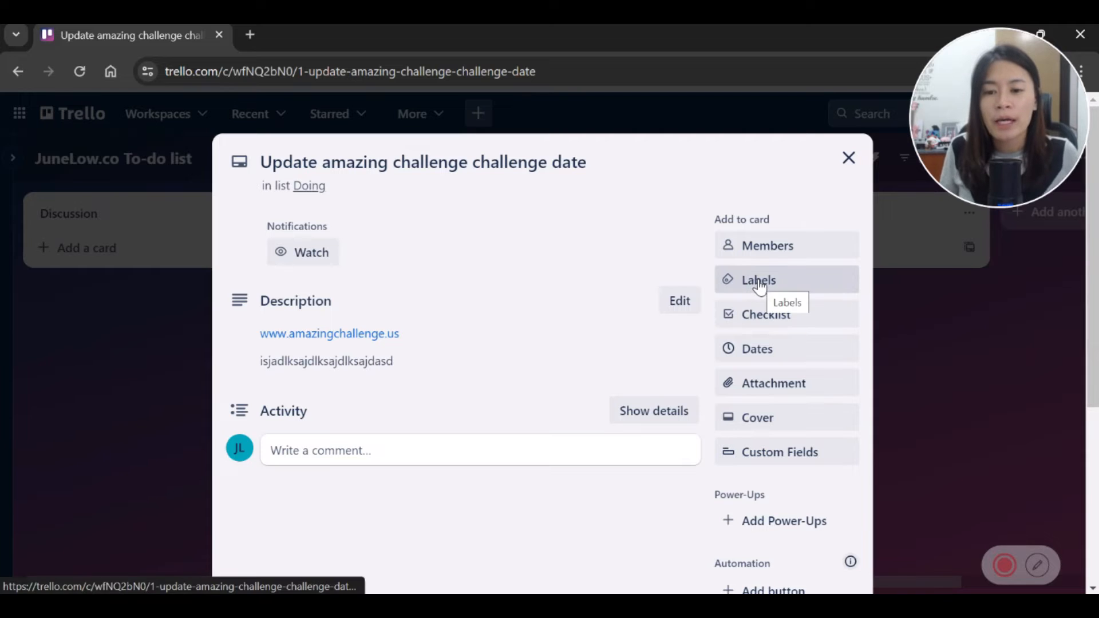
Step: Add yourself to the card's members, briefly removing and re-adding the member
{"action": "left_click", "coordinate": [766, 247]}
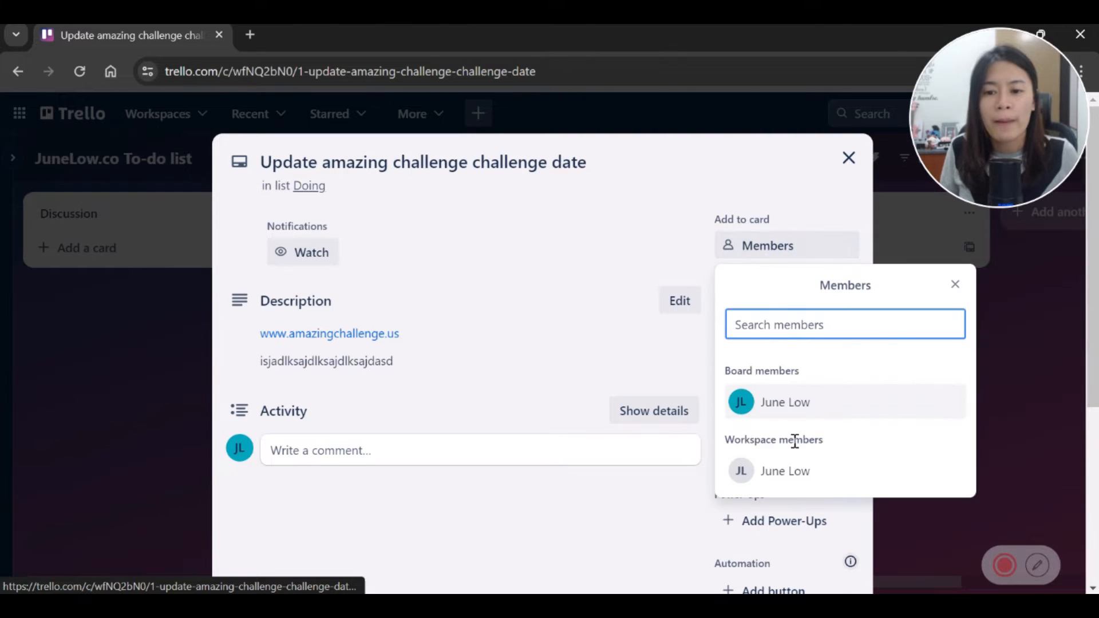
{"action": "left_click", "coordinate": [792, 484]}
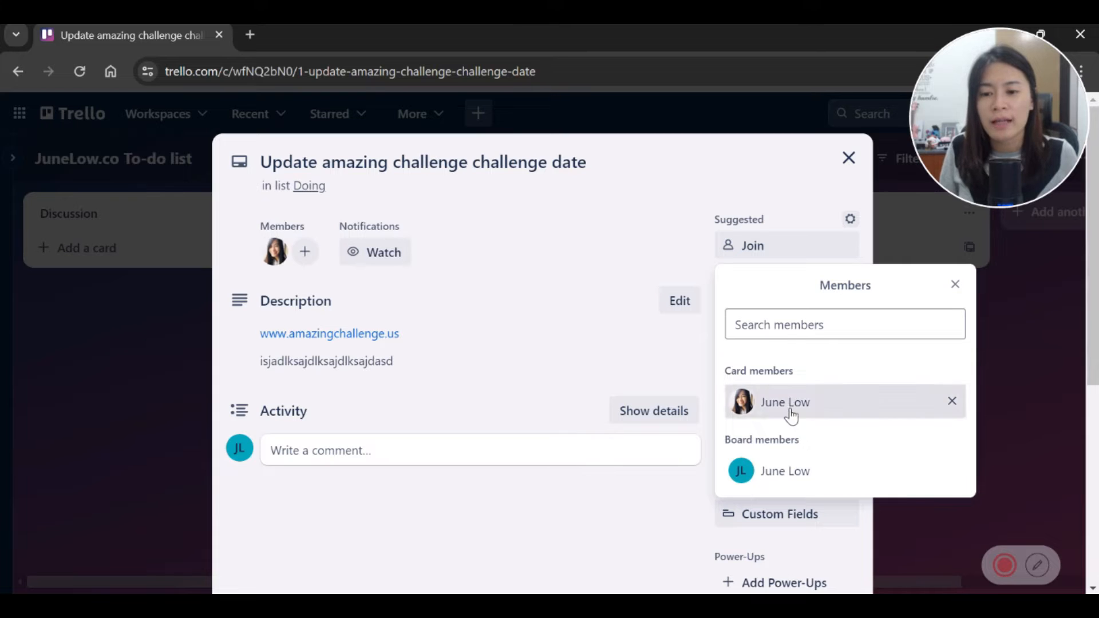
{"action": "left_click", "coordinate": [788, 411]}
{"action": "left_click", "coordinate": [787, 434]}
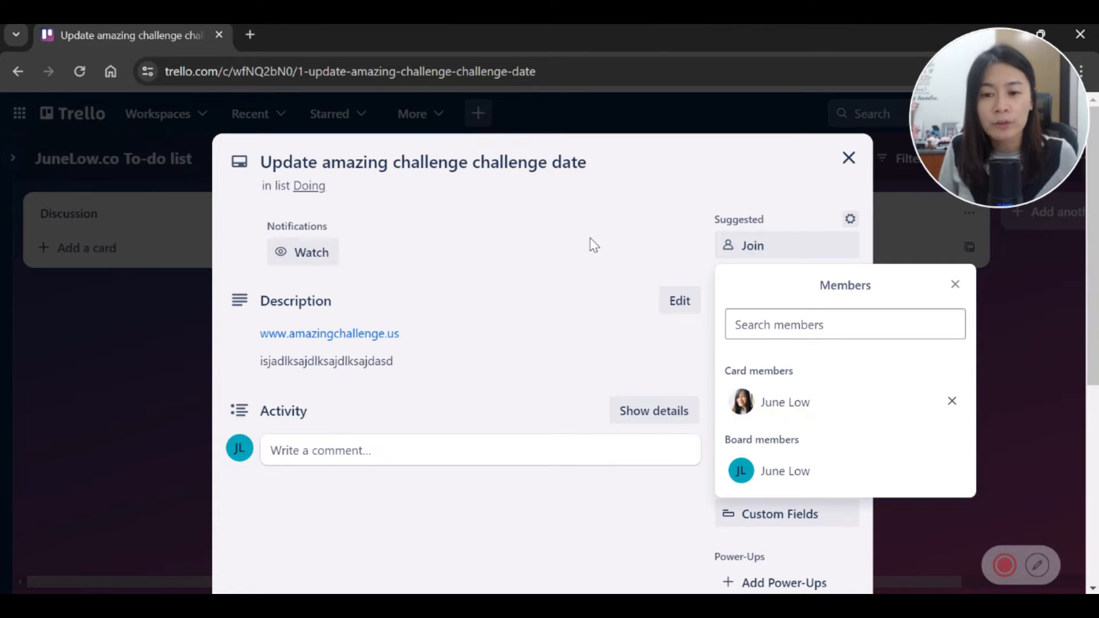
Step: Set the due date to June 5, 6:04 PM with a 10 Minutes before reminder
{"action": "left_click", "coordinate": [575, 306]}
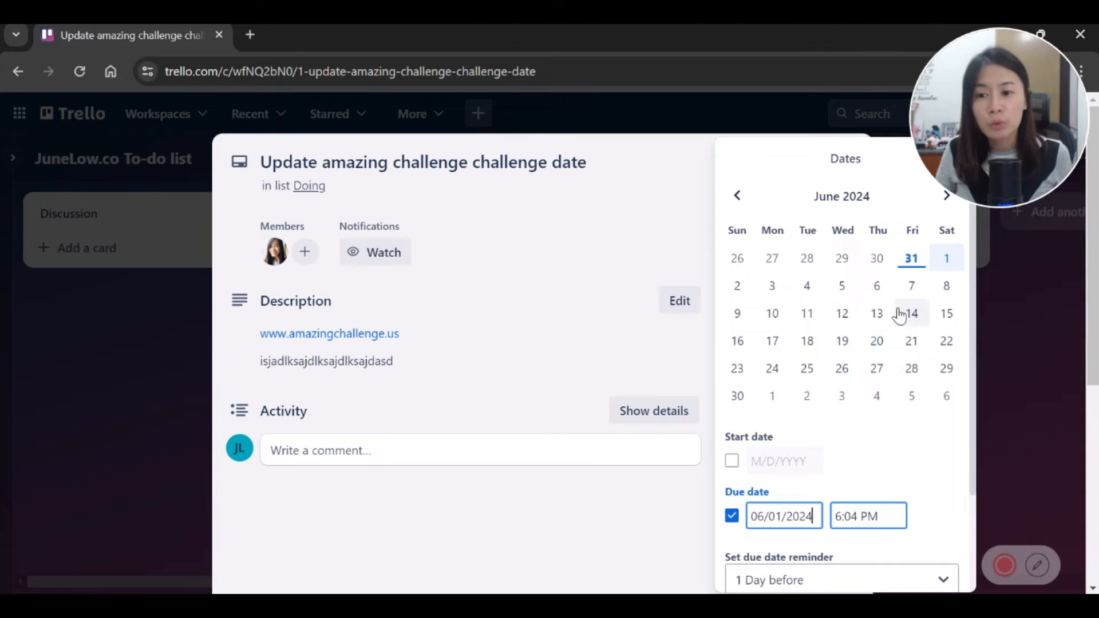
{"action": "left_click", "coordinate": [845, 292]}
{"action": "scroll", "coordinate": [851, 462], "scroll_direction": "down", "scroll_amount": 2}
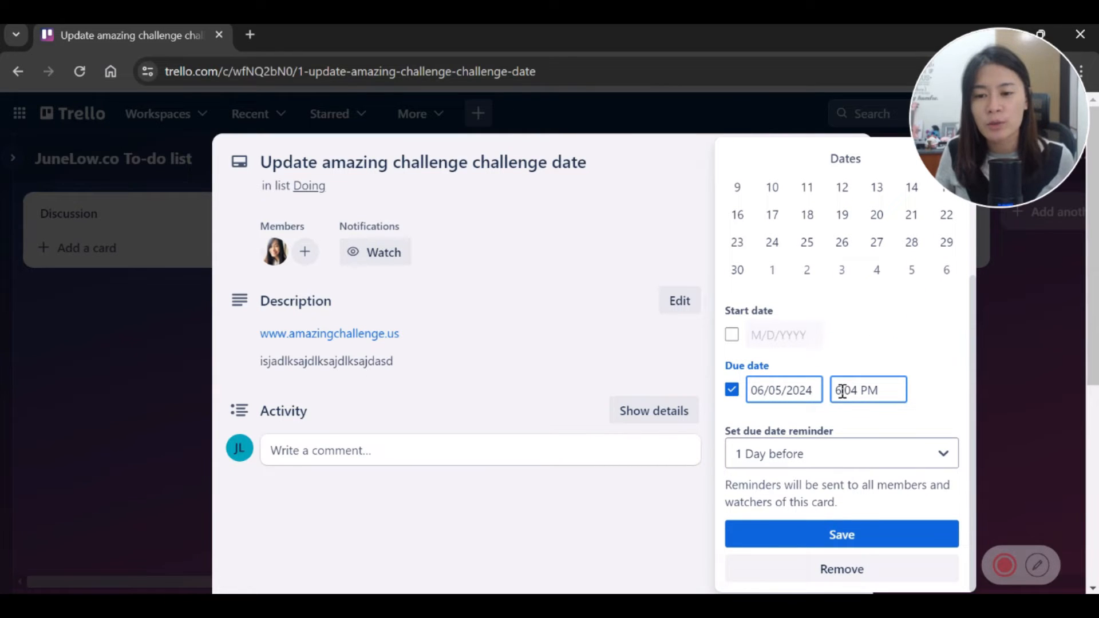
{"action": "left_click", "coordinate": [822, 454]}
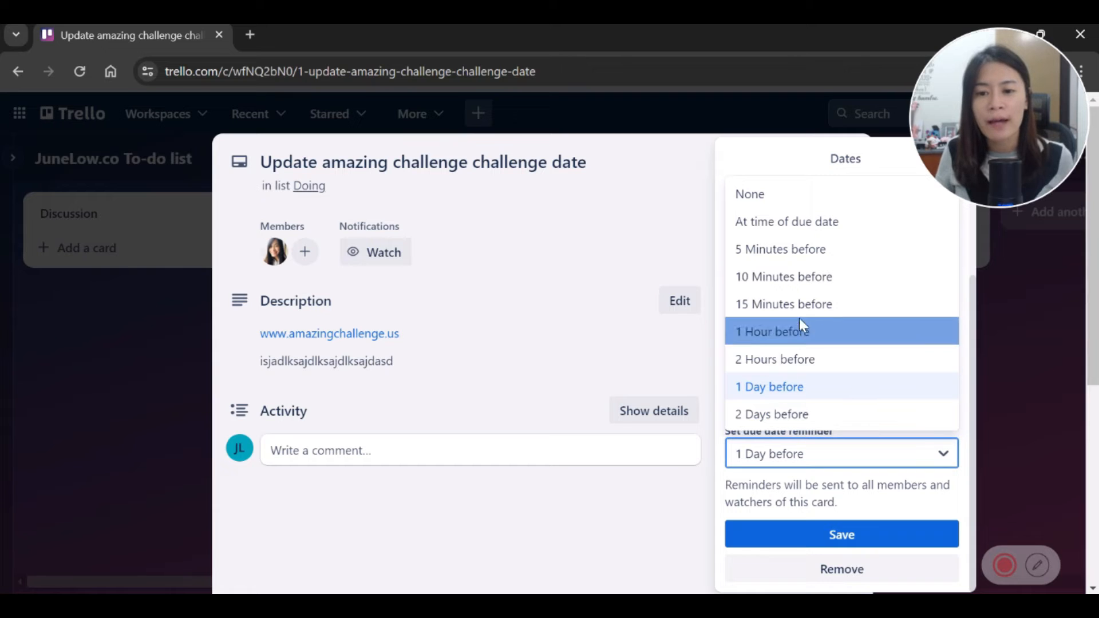
{"action": "left_click", "coordinate": [797, 289]}
{"action": "scroll", "coordinate": [858, 399], "scroll_direction": "up", "scroll_amount": 2}
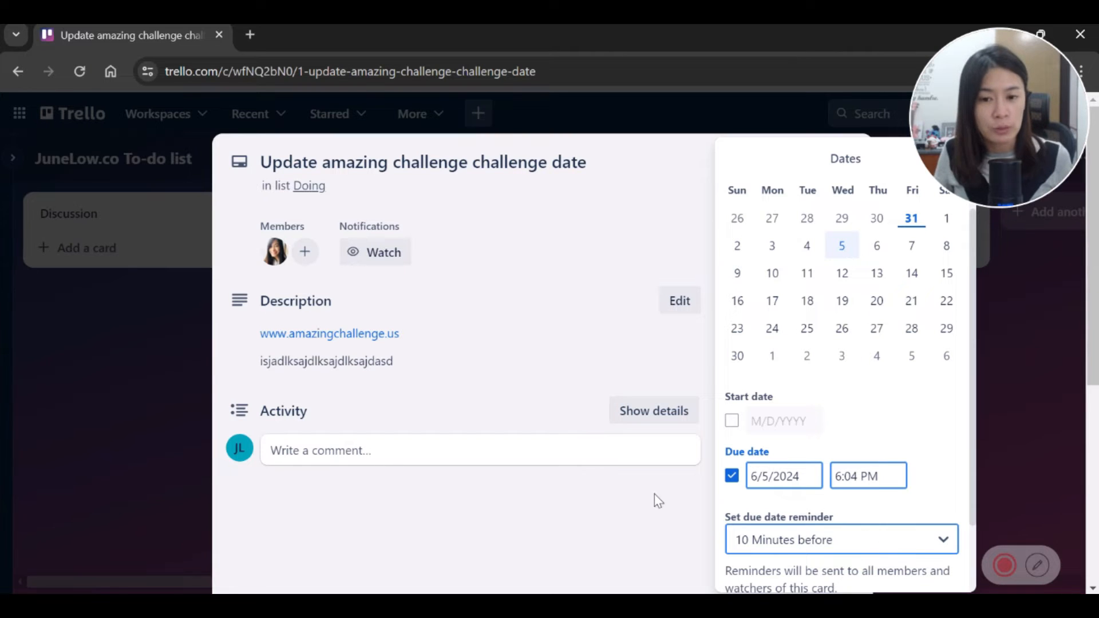
{"action": "scroll", "coordinate": [818, 512], "scroll_direction": "down", "scroll_amount": 3}
{"action": "left_click", "coordinate": [835, 540]}
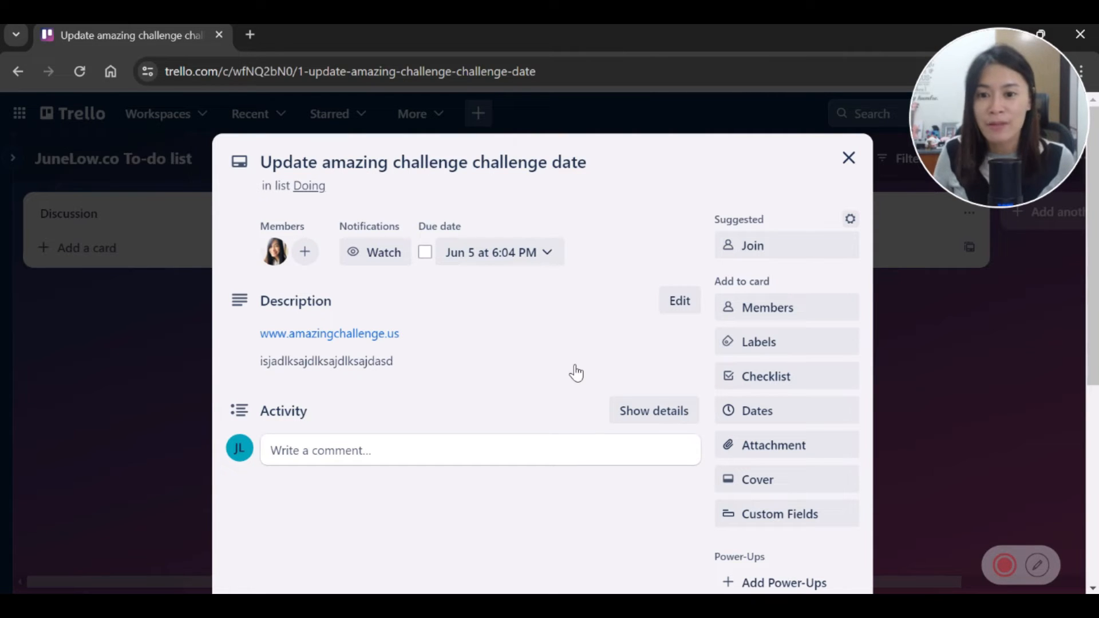
Step: Glance at the card's labels, then close the card and return to the board
{"action": "left_click", "coordinate": [767, 344]}
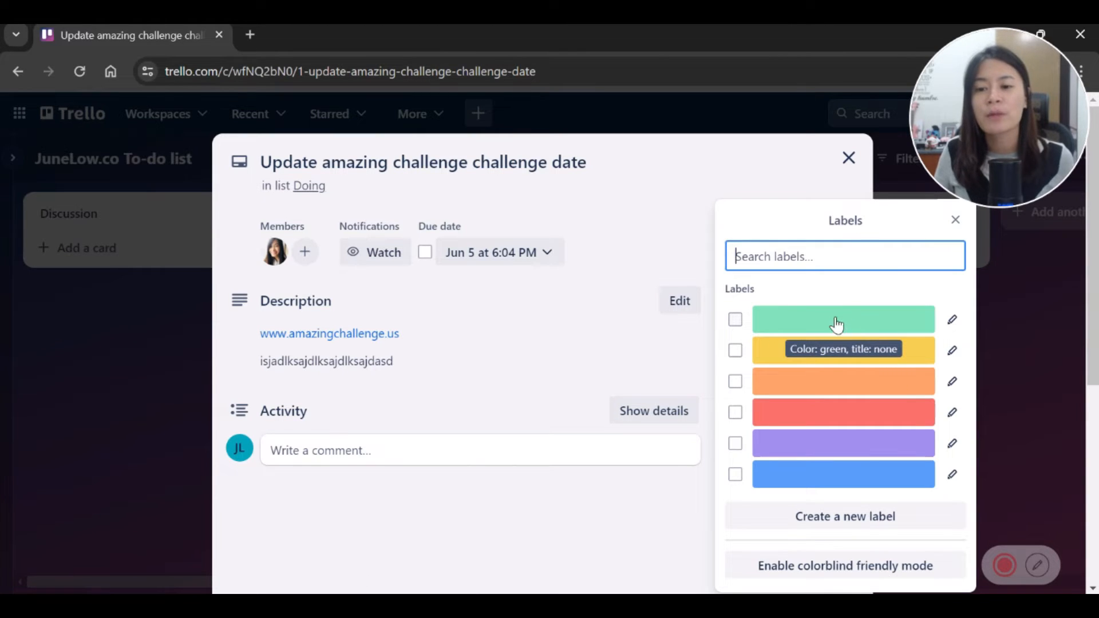
{"action": "left_click", "coordinate": [955, 220]}
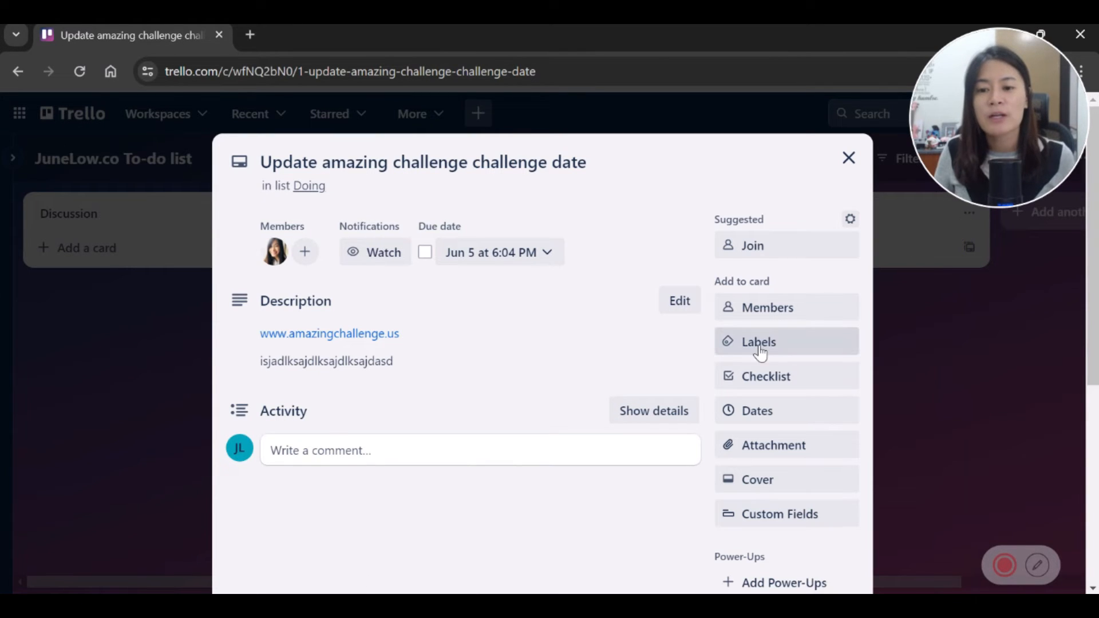
{"action": "left_click", "coordinate": [848, 158]}
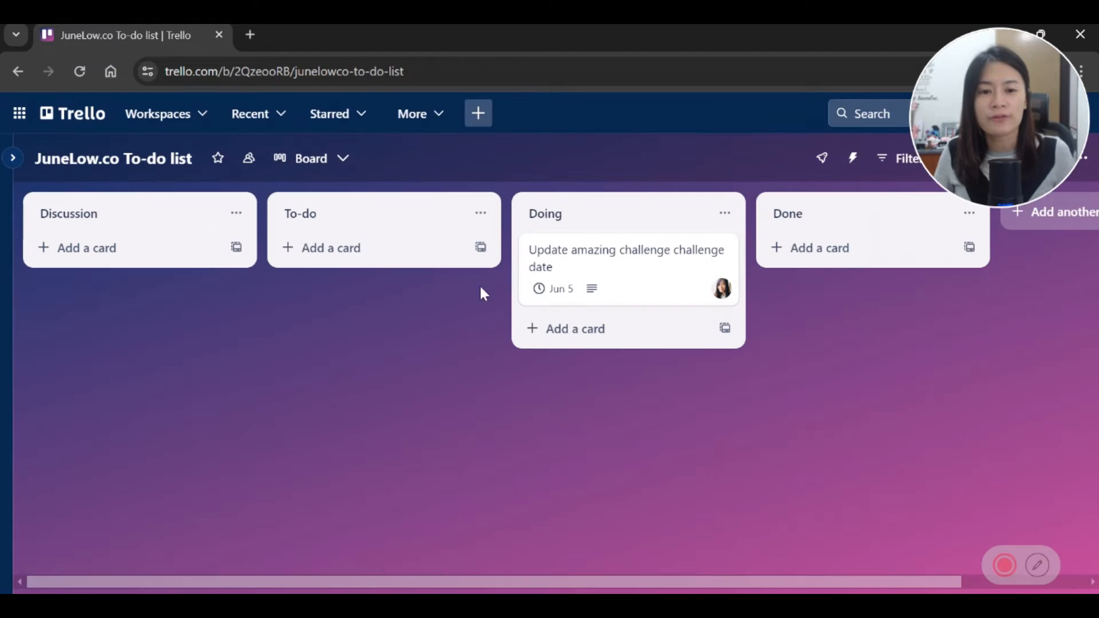
Step: Add Update youtube channel, edit youtube video - trello video and update canva to Doing; reopen the challenge card
{"action": "left_click", "coordinate": [601, 328]}
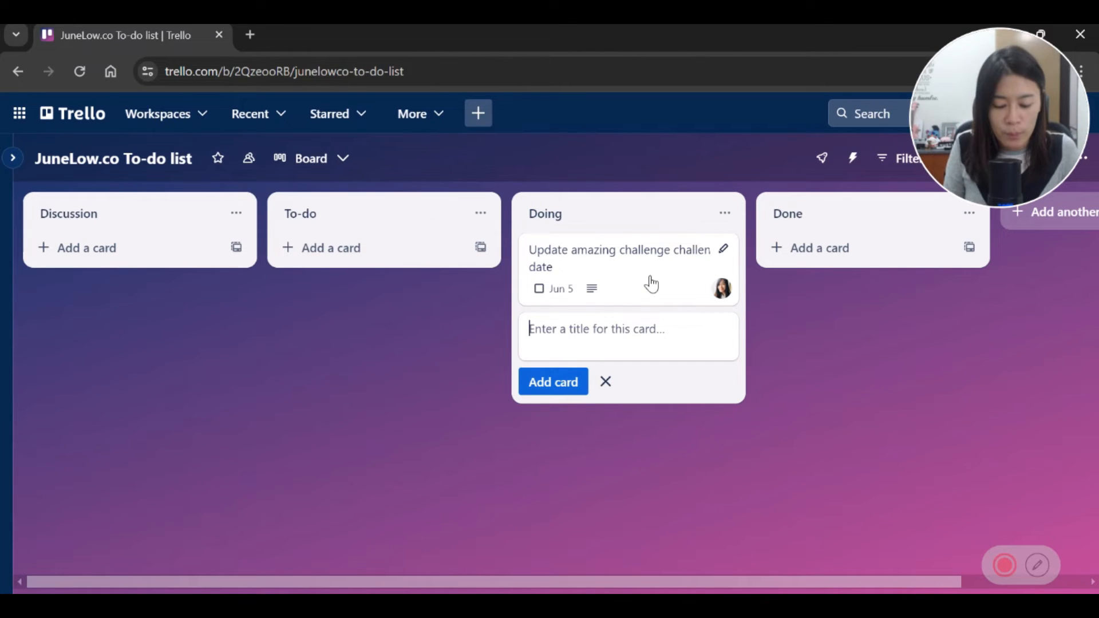
{"action": "type", "text": "Update youtube channel"}
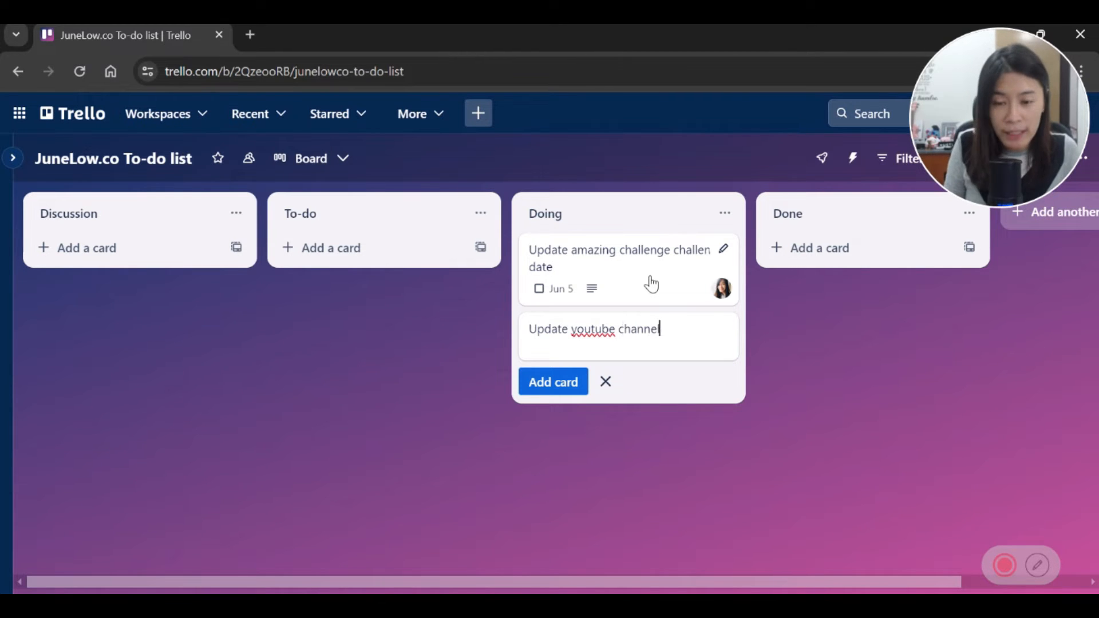
{"action": "key", "text": "Return"}
{"action": "type", "text": "edit youtube video - trello video"}
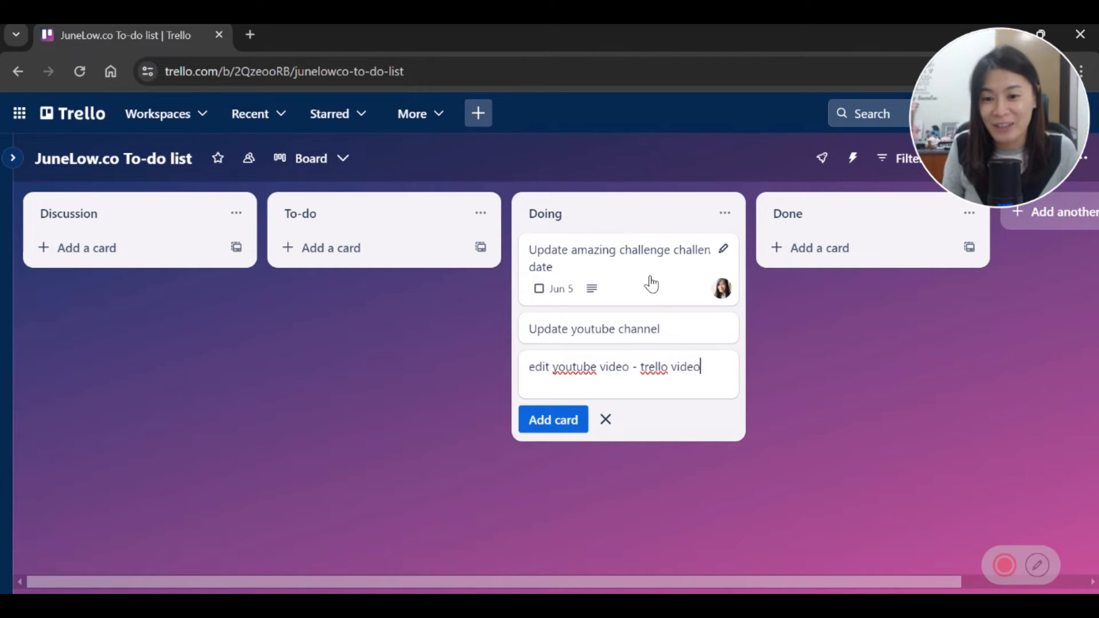
{"action": "key", "text": "Return"}
{"action": "type", "text": "update canva"}
{"action": "key", "text": "Return"}
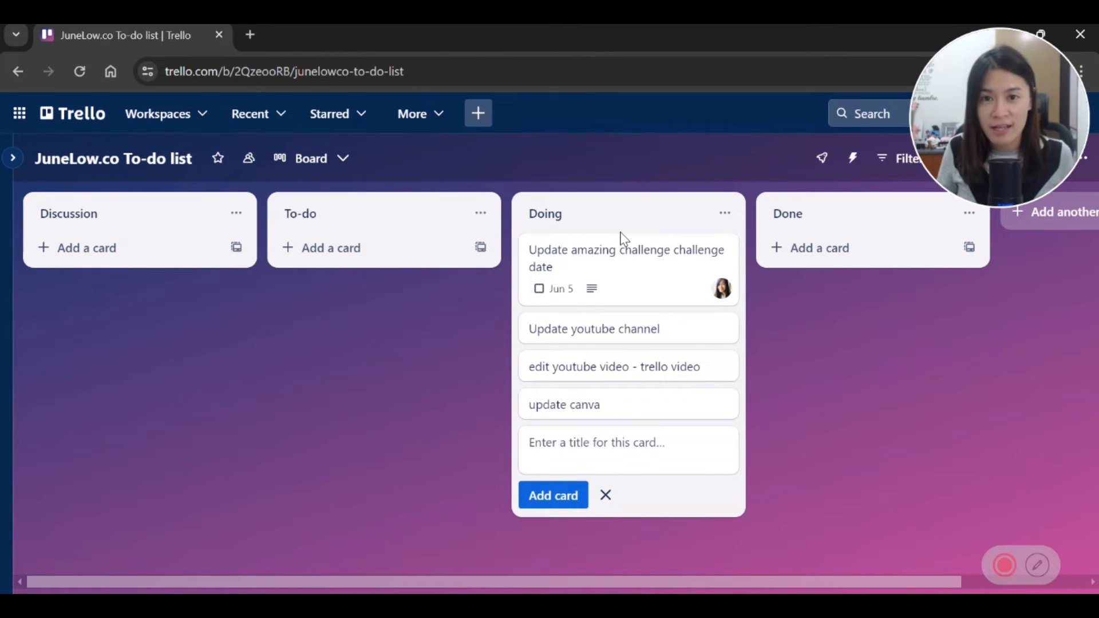
{"action": "left_click", "coordinate": [658, 274]}
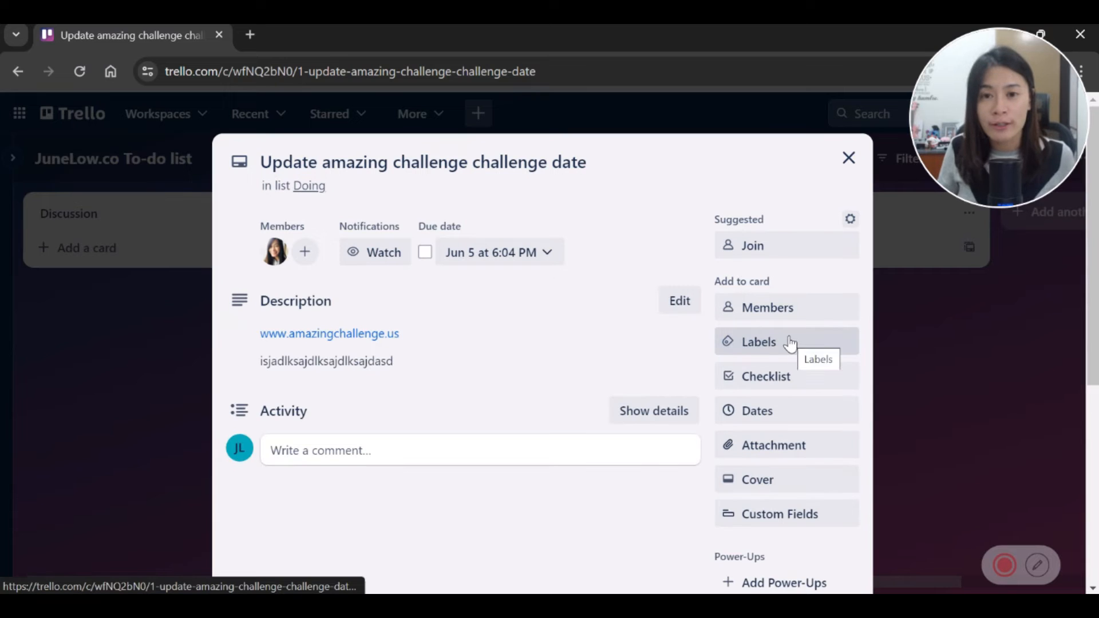
Step: Open the card's labels and enter 'Urgent' as the red label's title
{"action": "left_click", "coordinate": [791, 341]}
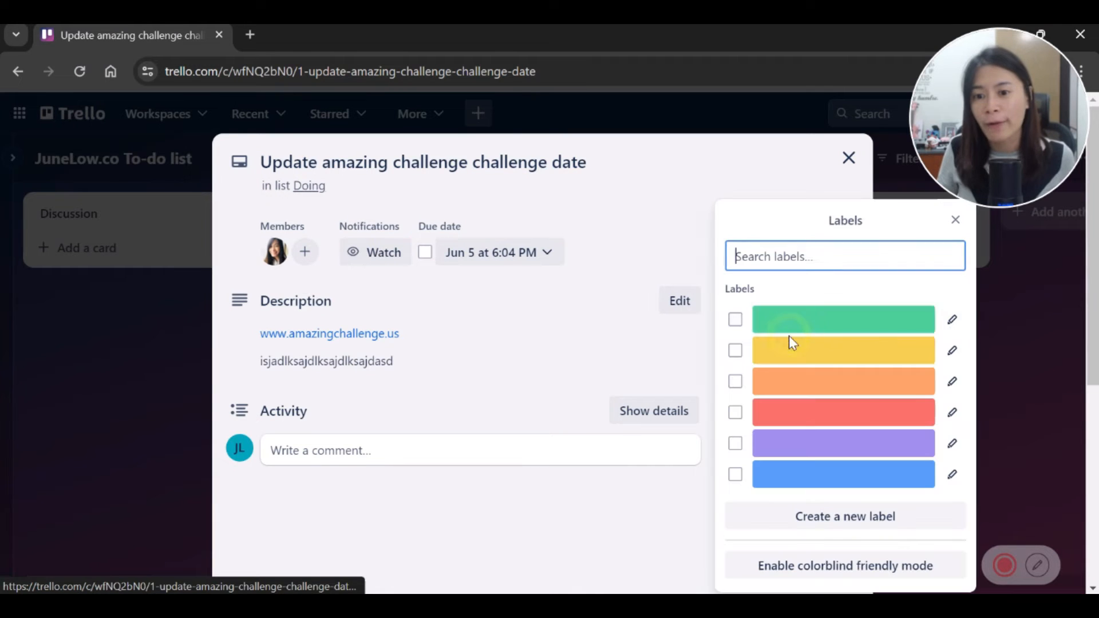
{"action": "left_click", "coordinate": [952, 413]}
{"action": "type", "text": "Urgent"}
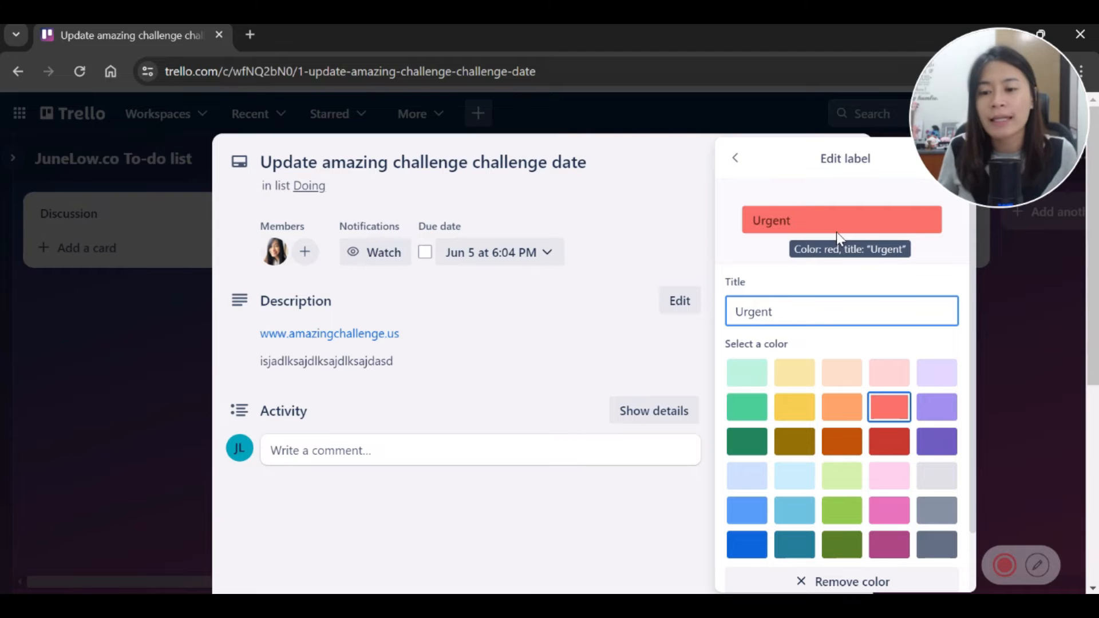
{"action": "left_click", "coordinate": [883, 413]}
{"action": "scroll", "coordinate": [874, 333], "scroll_direction": "down", "scroll_amount": 1}
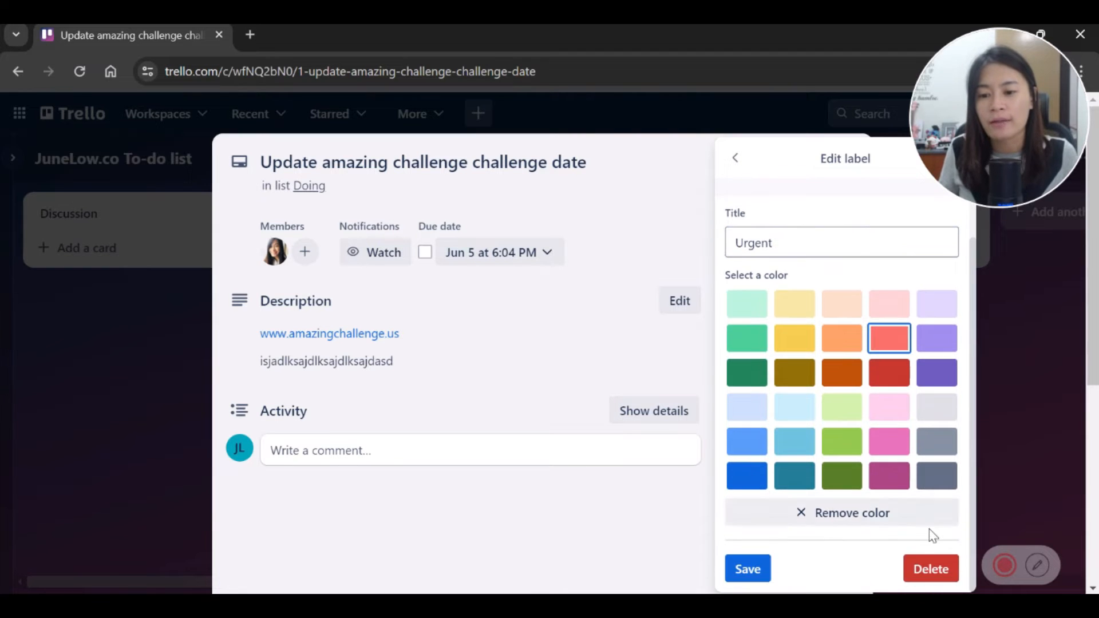
{"action": "left_click", "coordinate": [928, 566]}
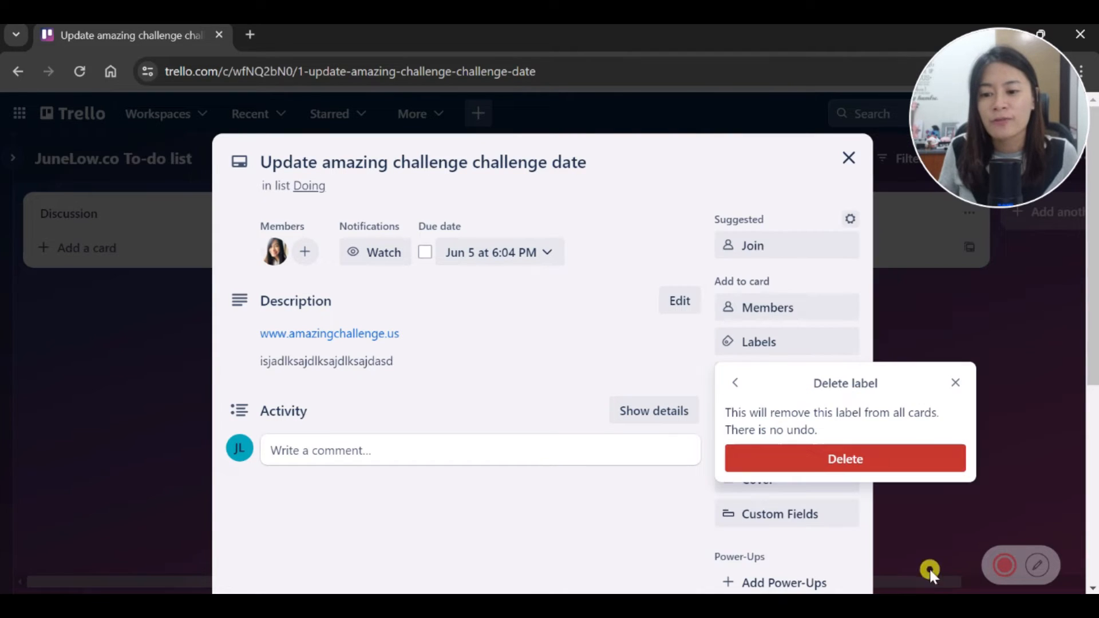
{"action": "left_click", "coordinate": [953, 381]}
Step: Save the red label as 'Urgent' and start retitling the orange label '2nd Priority'
{"action": "left_click", "coordinate": [787, 344]}
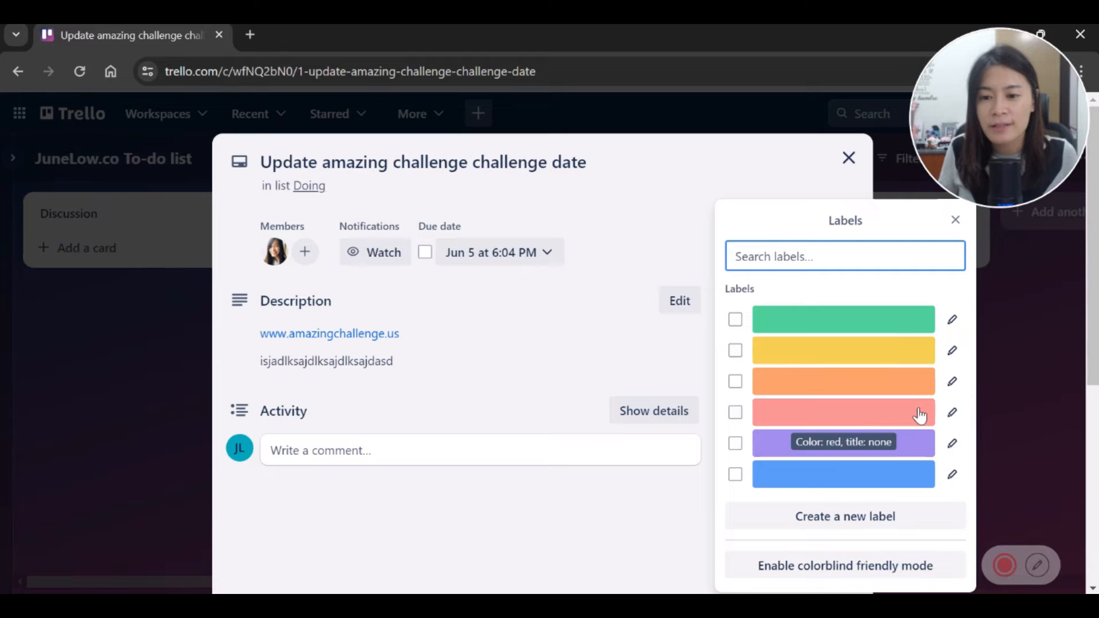
{"action": "left_click", "coordinate": [951, 412]}
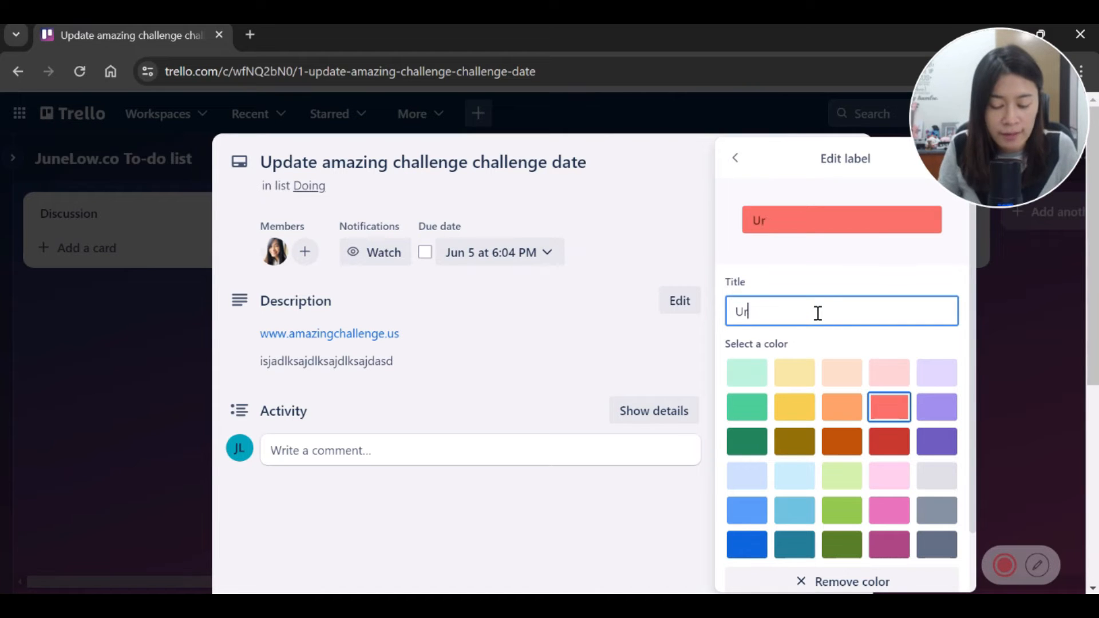
{"action": "scroll", "coordinate": [887, 475], "scroll_direction": "down", "scroll_amount": 2}
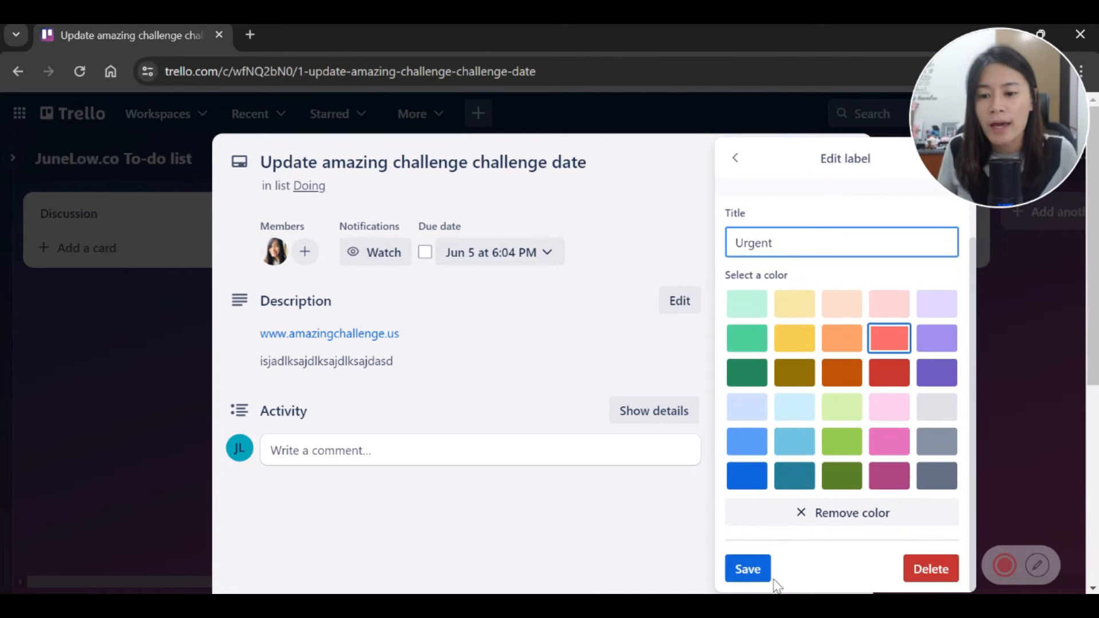
{"action": "left_click", "coordinate": [752, 570]}
{"action": "left_click", "coordinate": [952, 381]}
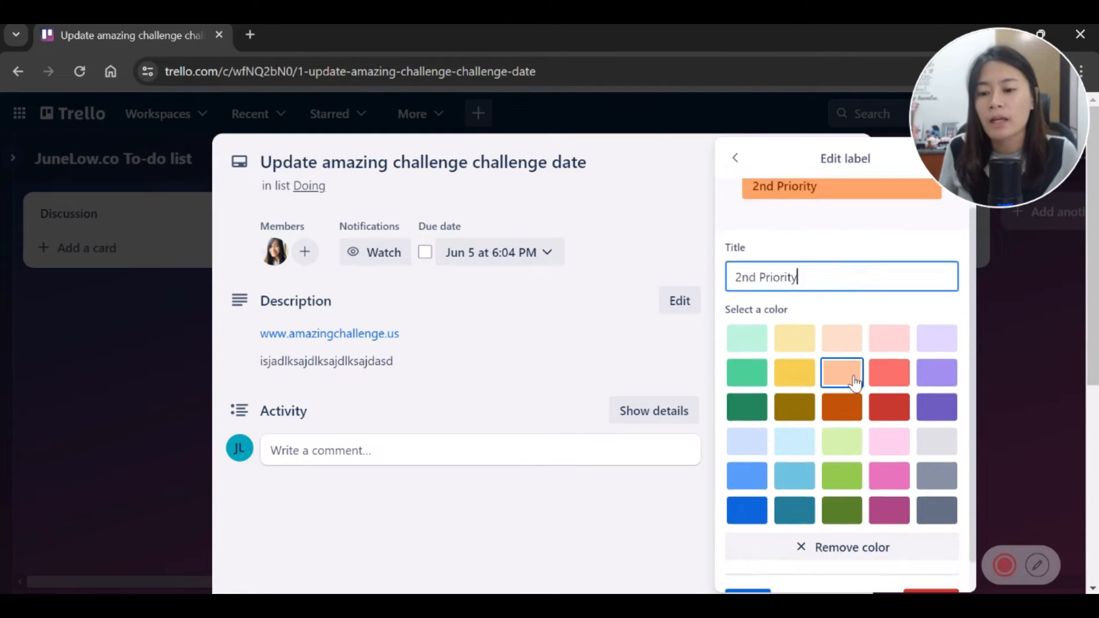
{"action": "scroll", "coordinate": [852, 385], "scroll_direction": "down", "scroll_amount": 1}
Step: Save '2nd Priority', create a yellow 'Not important' label, and keep it off the card
{"action": "left_click", "coordinate": [756, 578]}
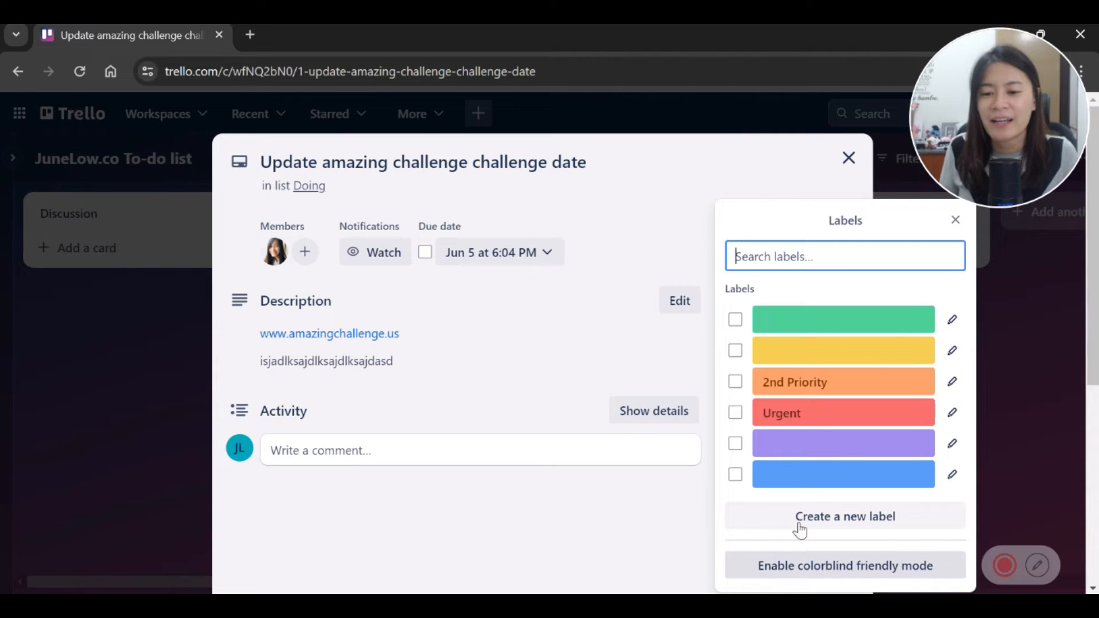
{"action": "left_click", "coordinate": [887, 520]}
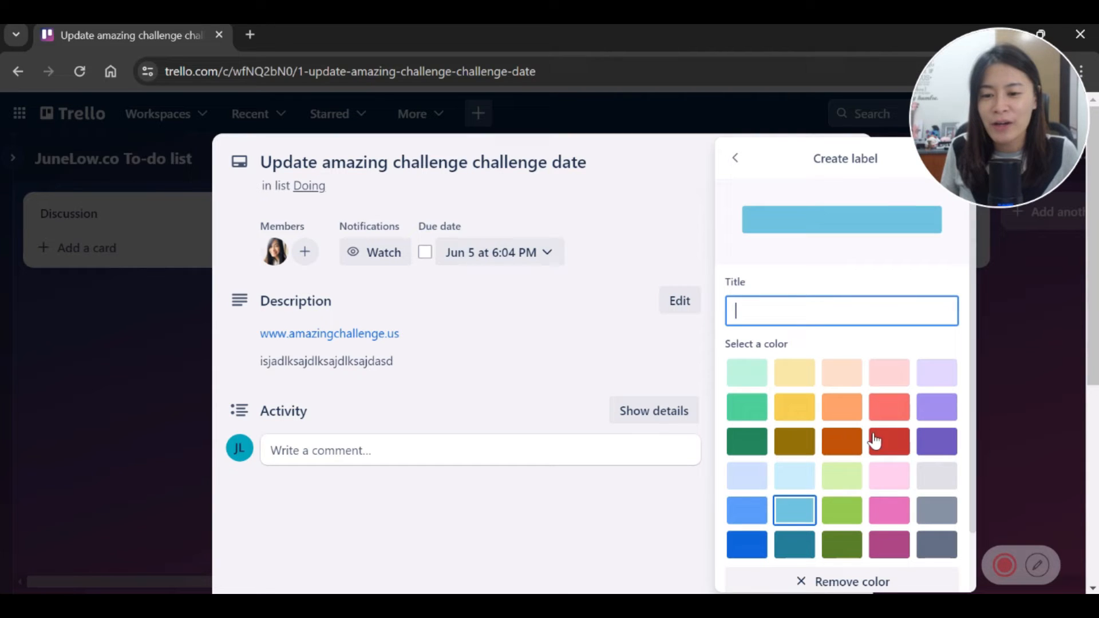
{"action": "left_click", "coordinate": [778, 405]}
{"action": "left_click", "coordinate": [800, 321]}
{"action": "type", "text": "Not important"}
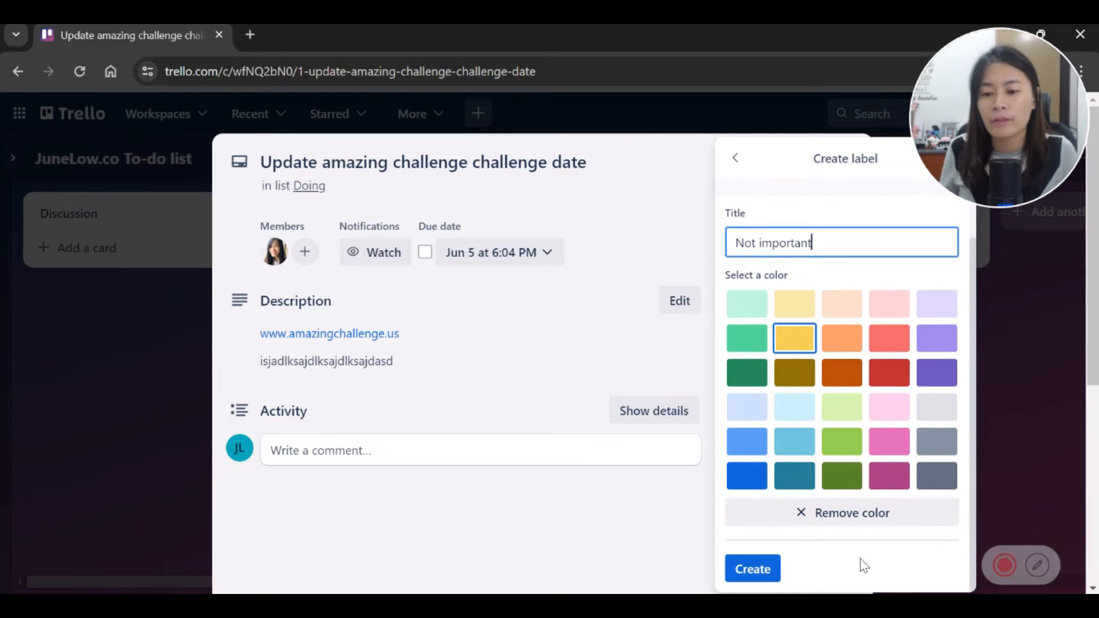
{"action": "left_click", "coordinate": [765, 569]}
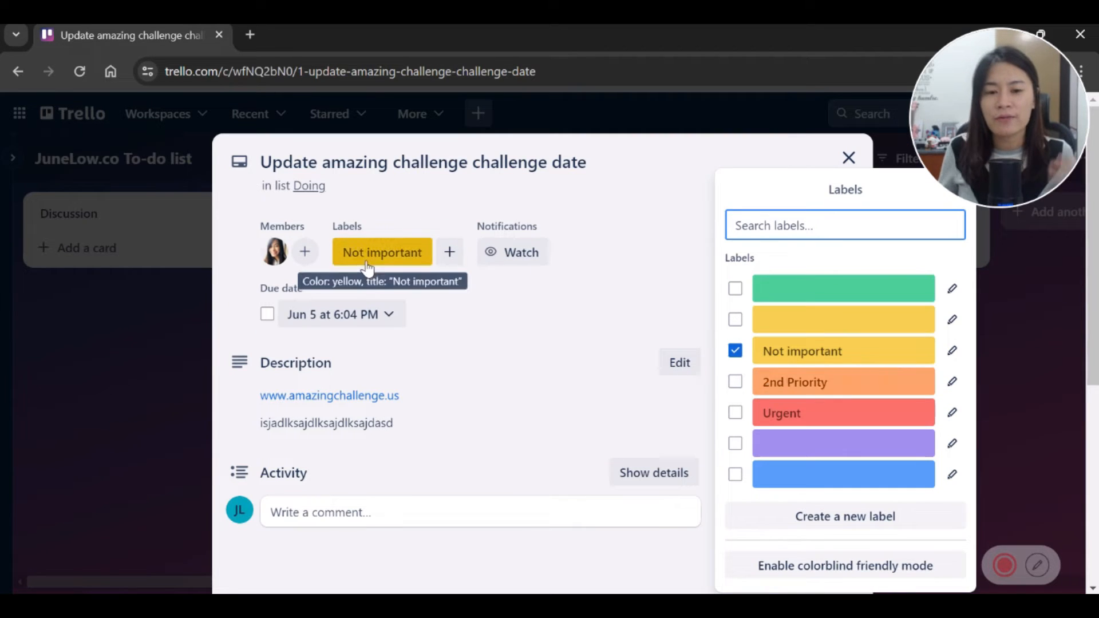
{"action": "left_click", "coordinate": [736, 351]}
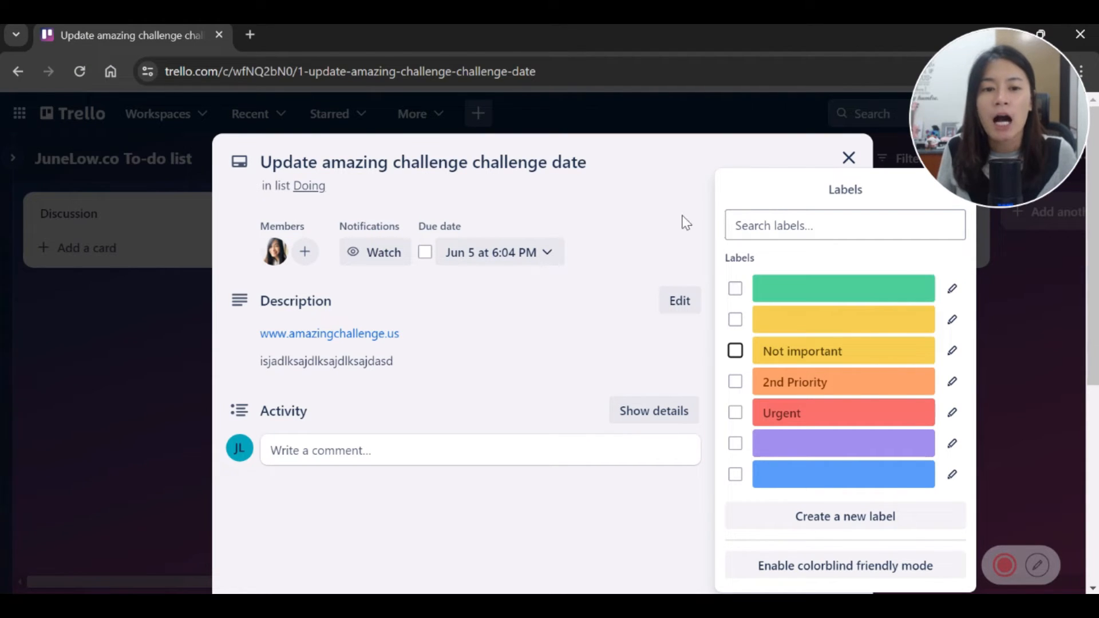
Step: Title the green label 'Web Related' and save it
{"action": "left_click", "coordinate": [953, 292]}
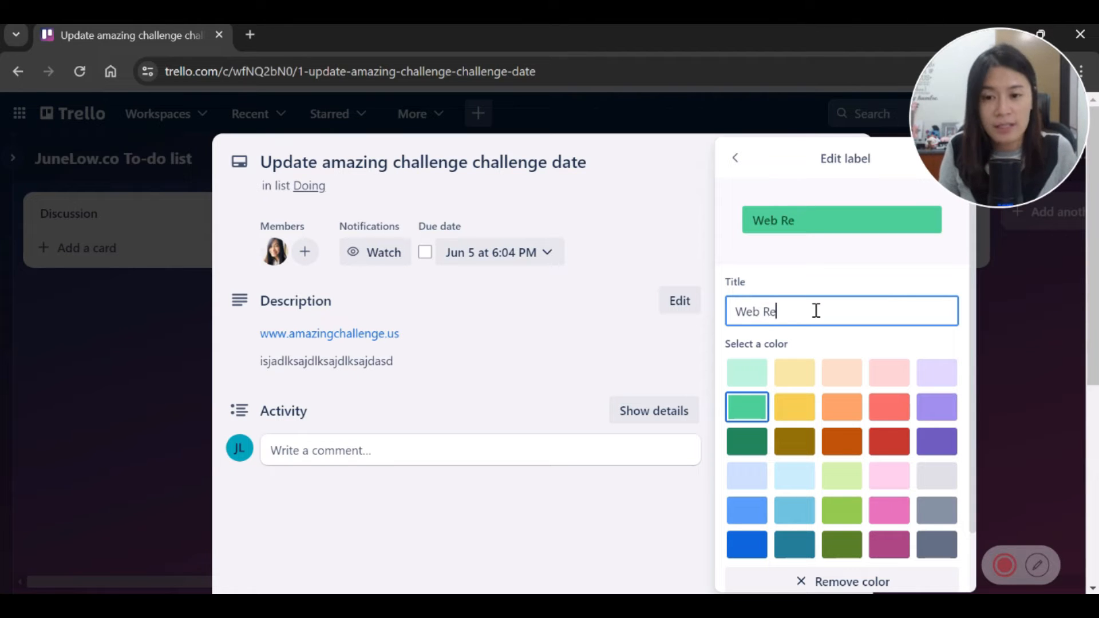
{"action": "scroll", "coordinate": [852, 538], "scroll_direction": "down", "scroll_amount": 2}
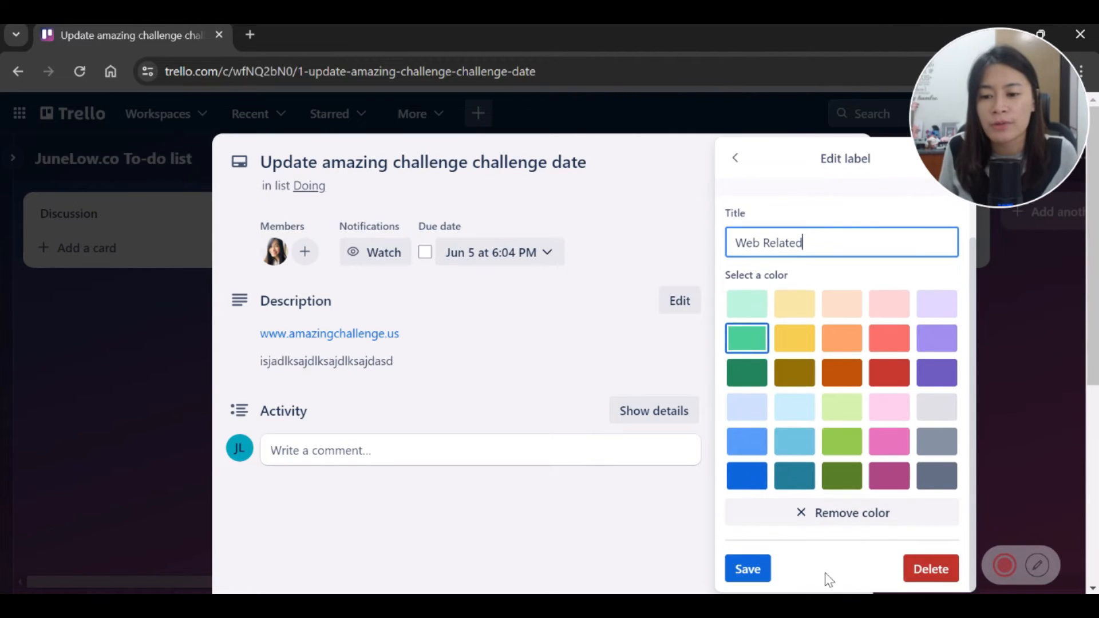
{"action": "left_click", "coordinate": [748, 569]}
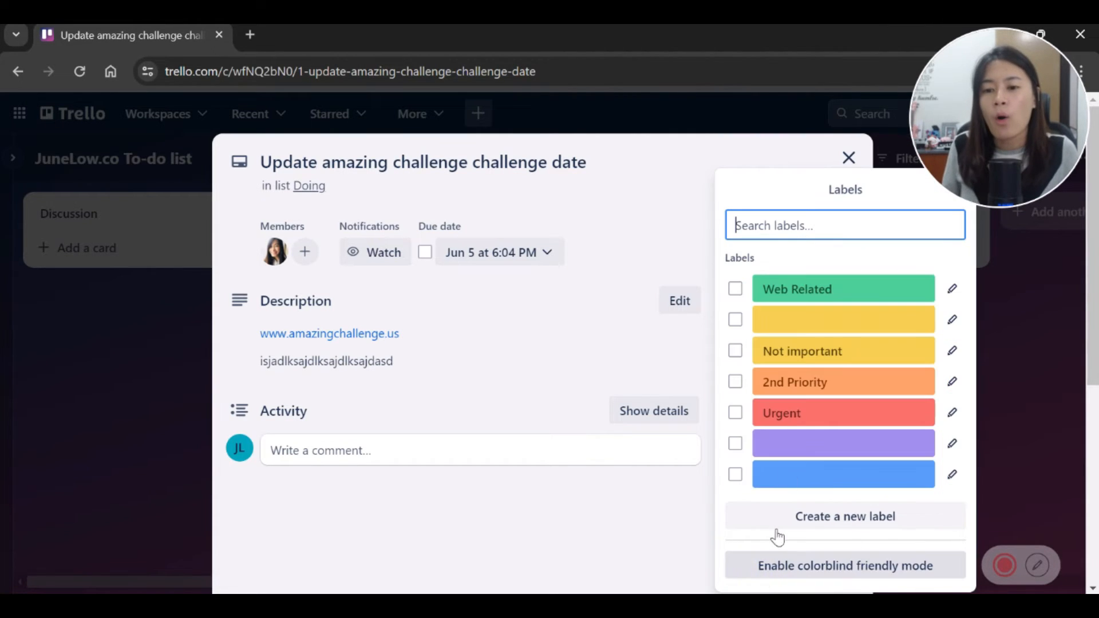
Step: Title the blue label 'Youtube video', save it, and close the labels list and description editor
{"action": "left_click", "coordinate": [950, 477]}
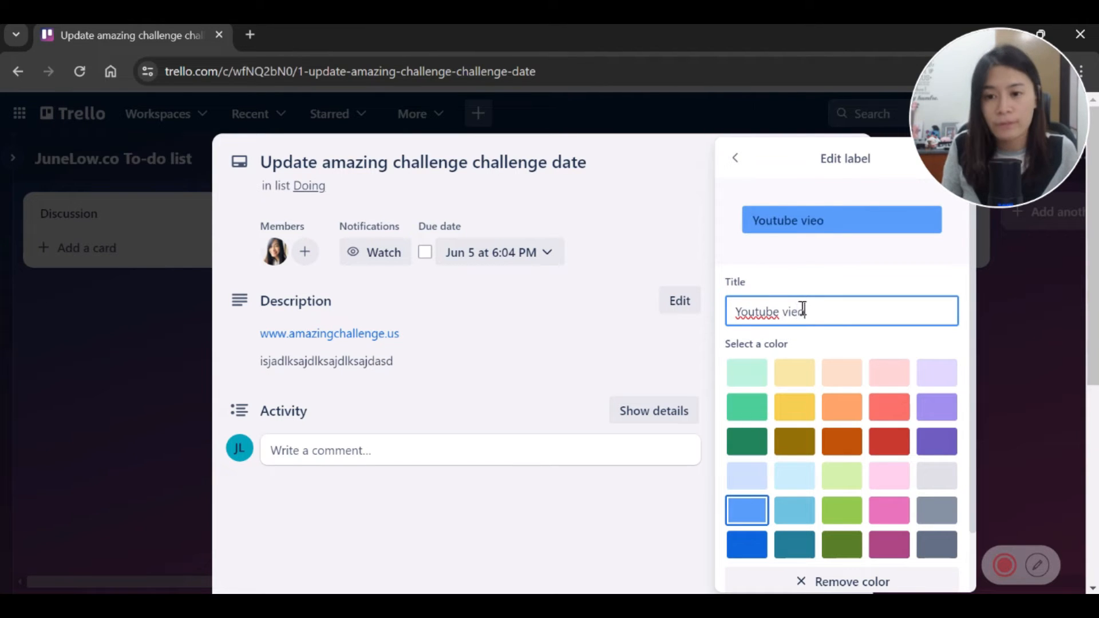
{"action": "scroll", "coordinate": [803, 308], "scroll_direction": "down", "scroll_amount": 2}
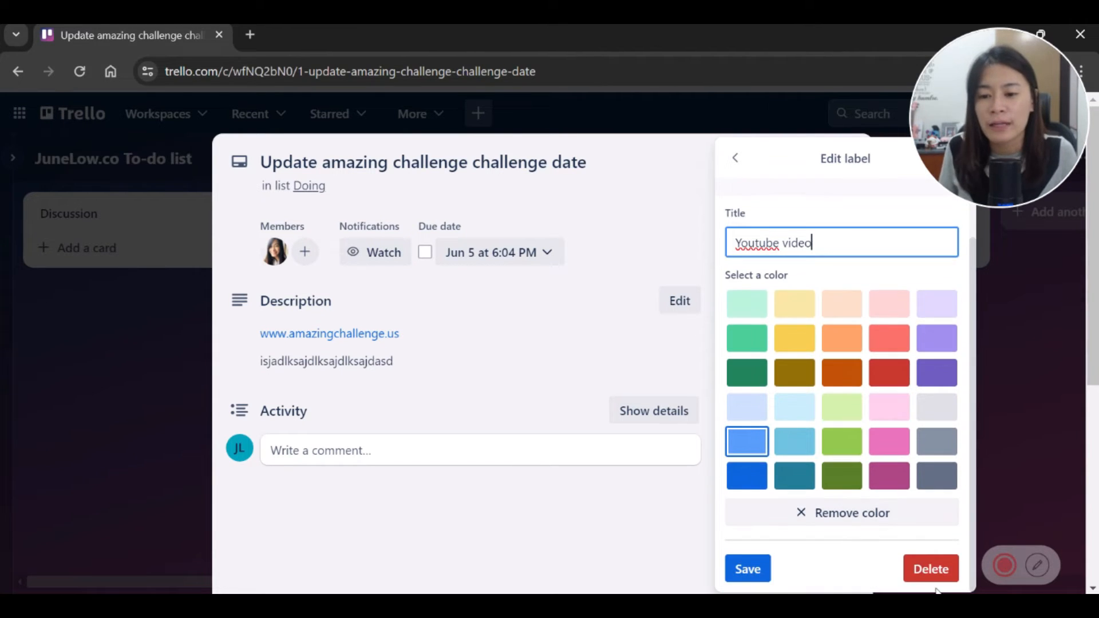
{"action": "left_click", "coordinate": [746, 568]}
{"action": "left_click", "coordinate": [589, 361]}
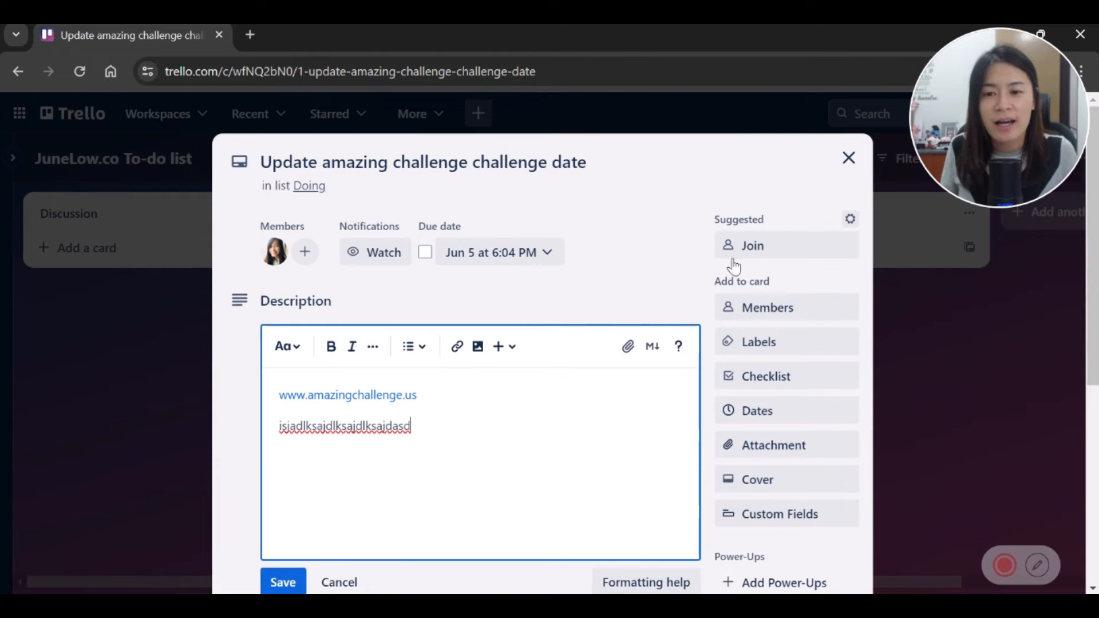
{"action": "left_click", "coordinate": [277, 587]}
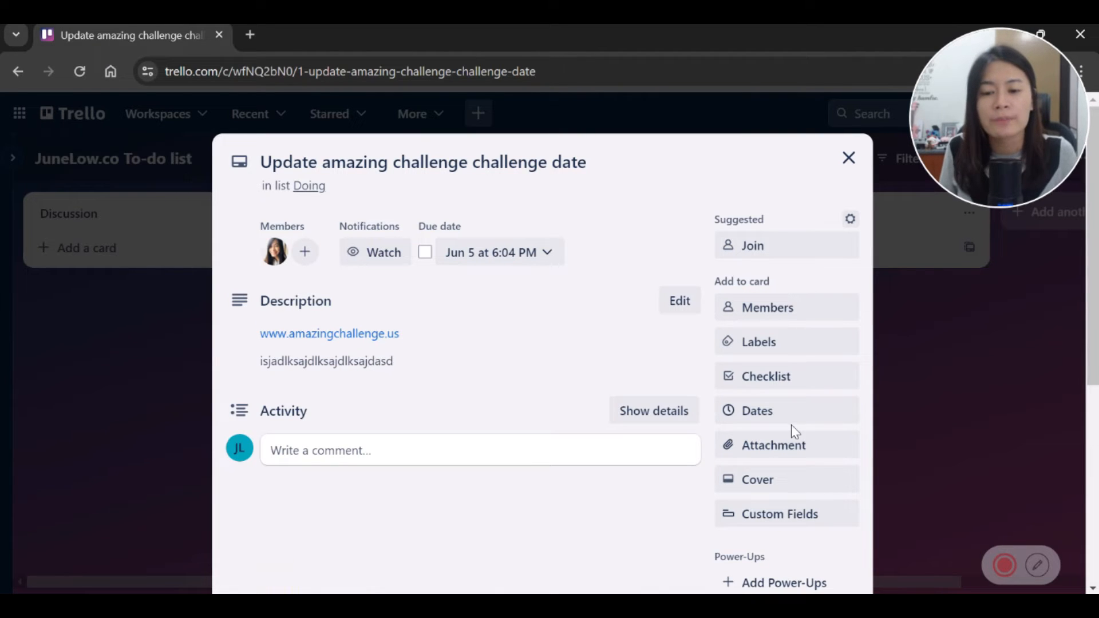
Step: Tag the challenge-date card with 2nd Priority and Web Related, then close it
{"action": "left_click", "coordinate": [805, 347]}
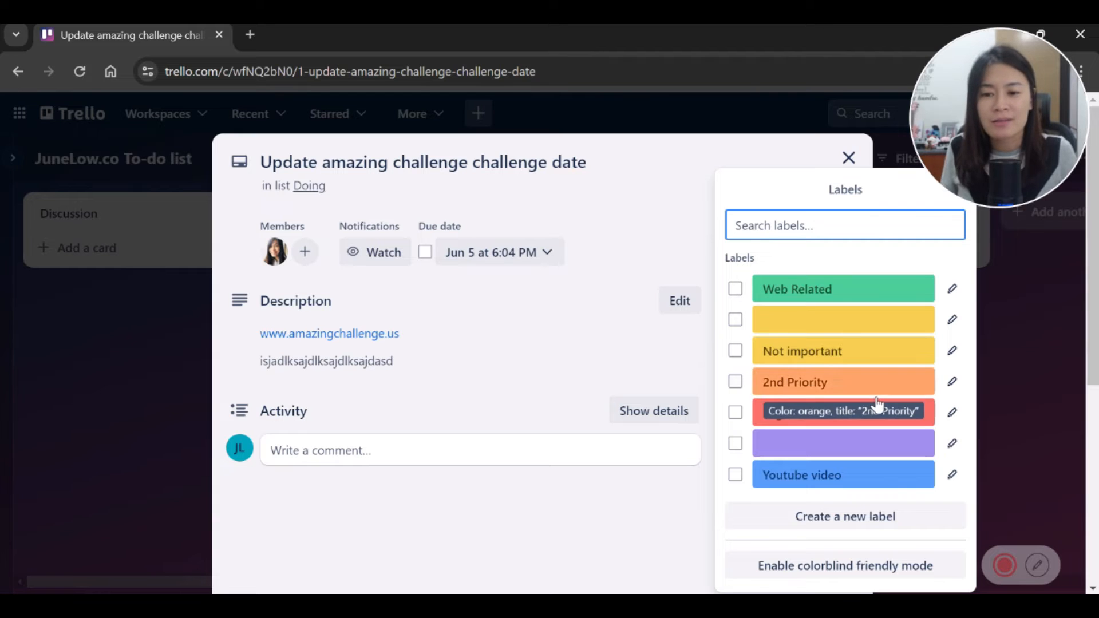
{"action": "left_click", "coordinate": [863, 384]}
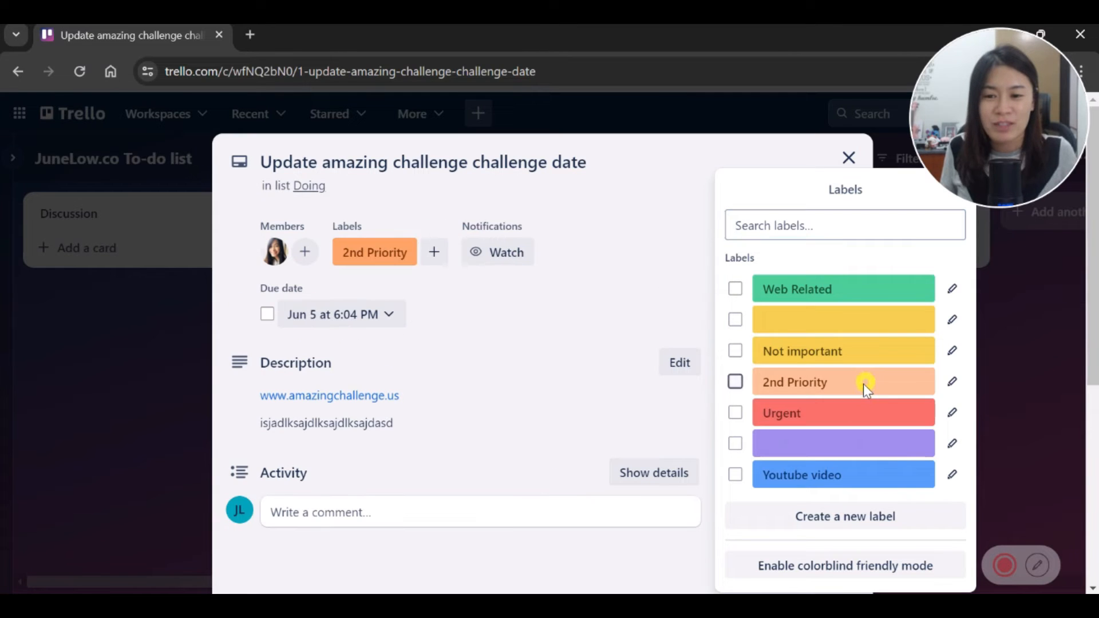
{"action": "left_click", "coordinate": [835, 290]}
{"action": "left_click", "coordinate": [848, 158]}
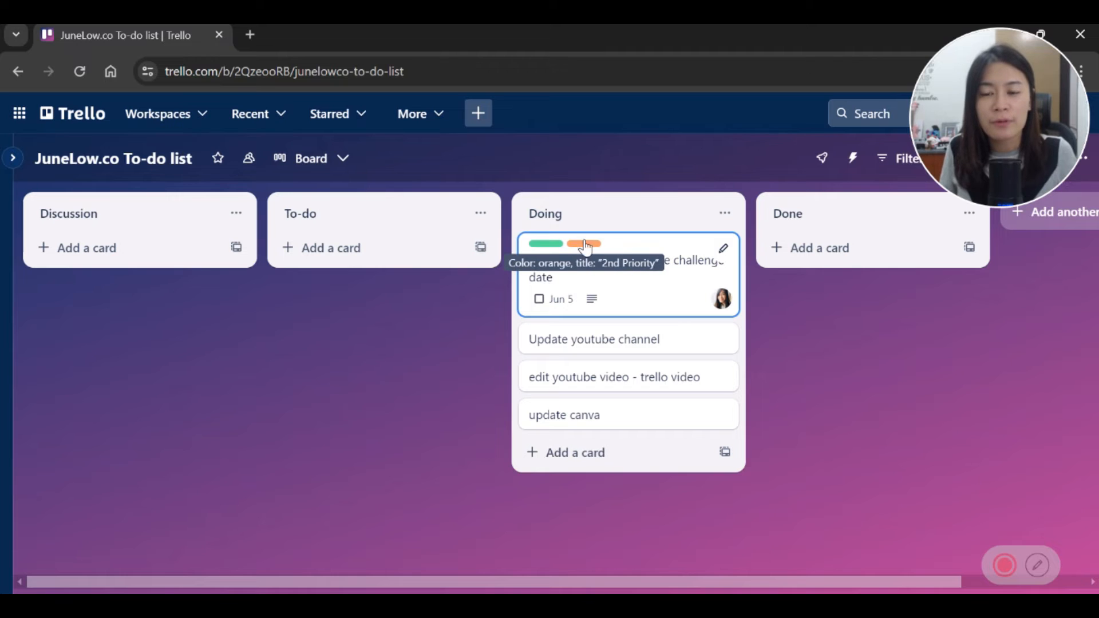
{"action": "left_click_drag", "start_coordinate": [981, 115], "coordinate": [394, 143]}
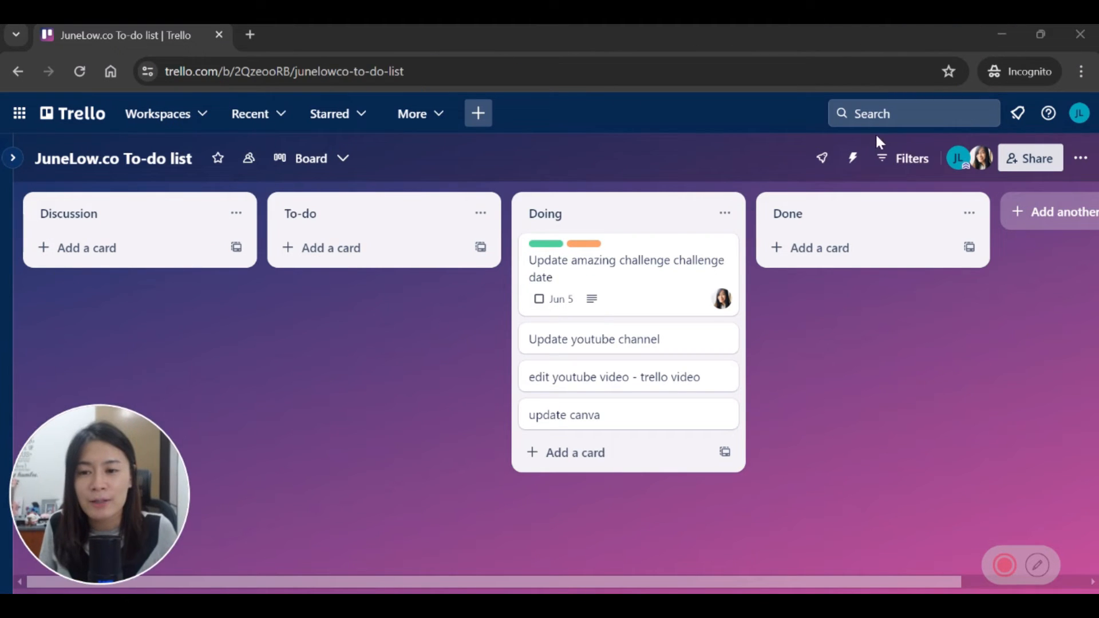
Step: Open the board filter's label choices, try the 2nd Priority filter, then clear it
{"action": "left_click", "coordinate": [910, 159]}
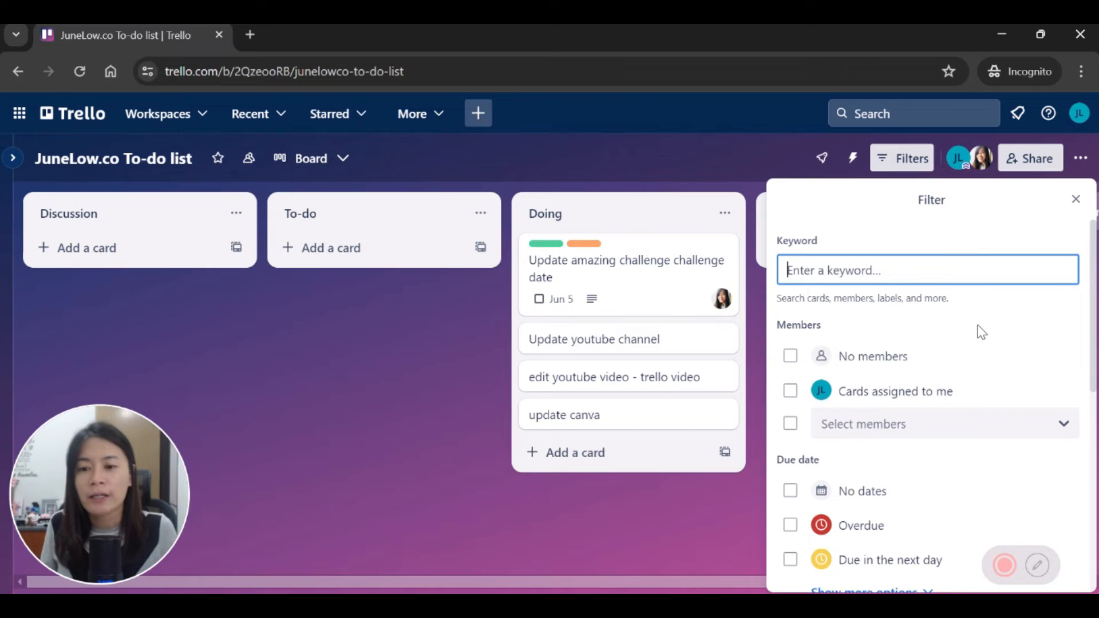
{"action": "scroll", "coordinate": [979, 332], "scroll_direction": "down", "scroll_amount": 5}
{"action": "scroll", "coordinate": [1037, 388], "scroll_direction": "up", "scroll_amount": 2}
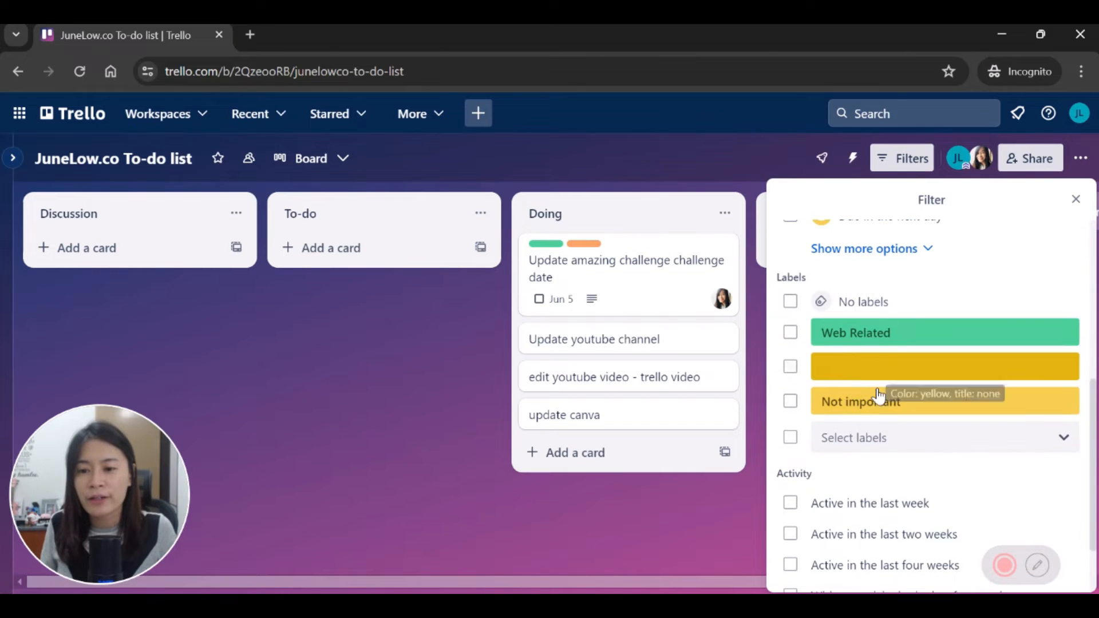
{"action": "left_click", "coordinate": [1040, 451]}
{"action": "scroll", "coordinate": [990, 530], "scroll_direction": "down", "scroll_amount": 3}
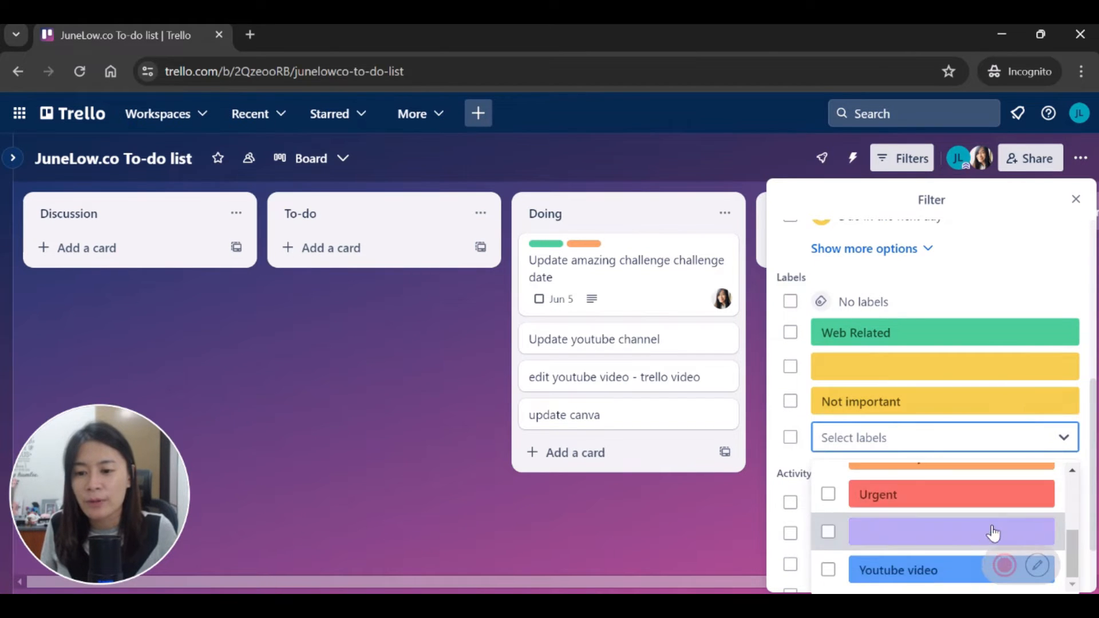
{"action": "scroll", "coordinate": [869, 522], "scroll_direction": "up", "scroll_amount": 2}
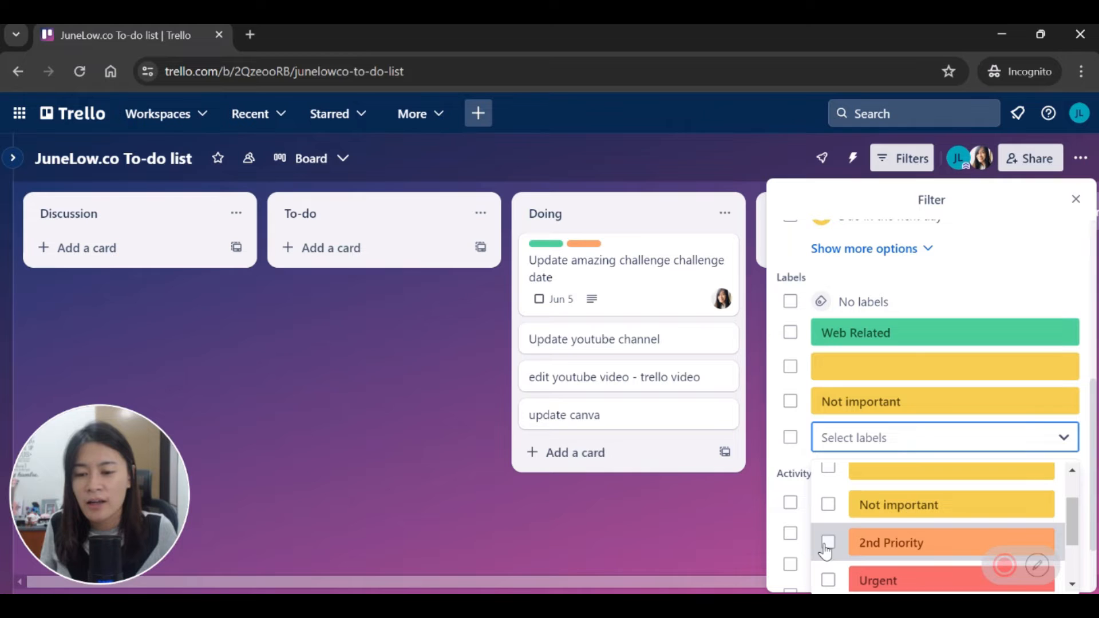
{"action": "left_click", "coordinate": [828, 541]}
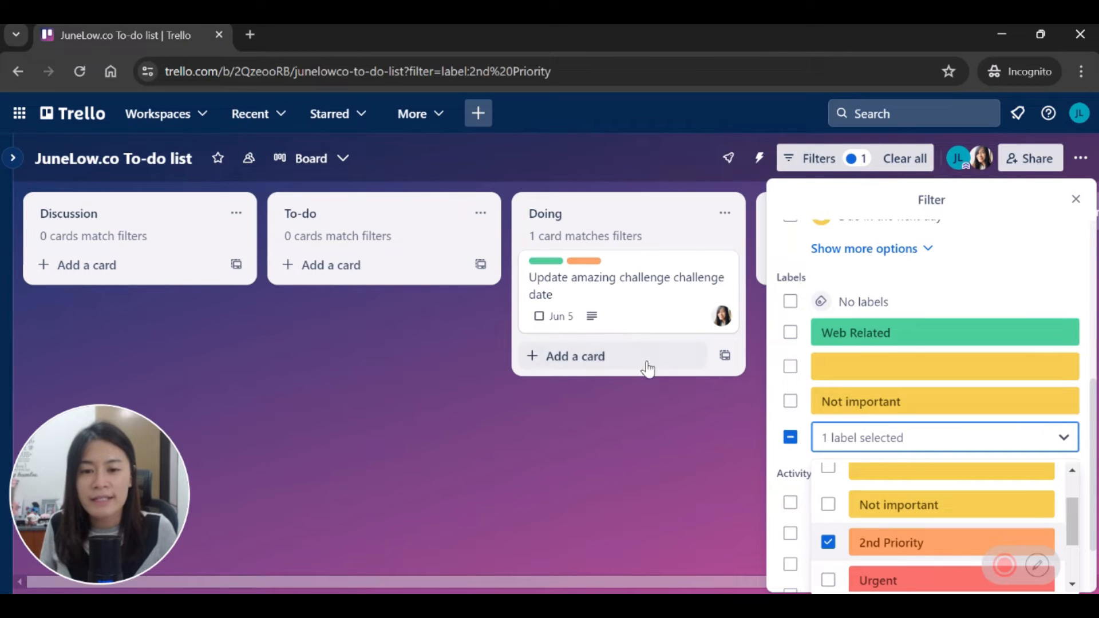
{"action": "left_click", "coordinate": [828, 543]}
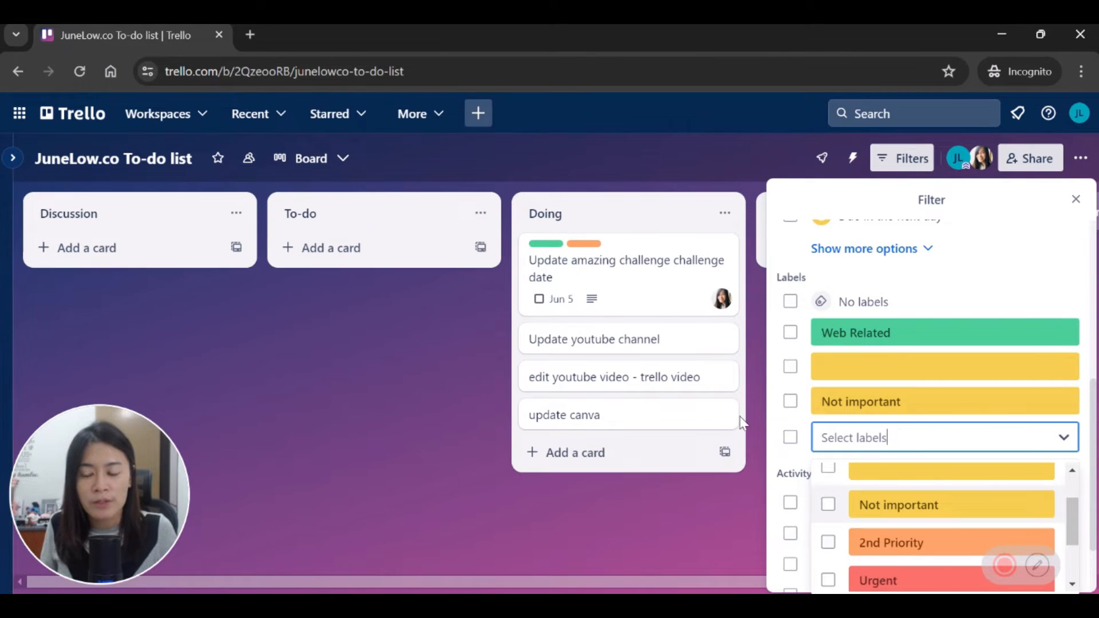
{"action": "scroll", "coordinate": [977, 520], "scroll_direction": "down", "scroll_amount": 2}
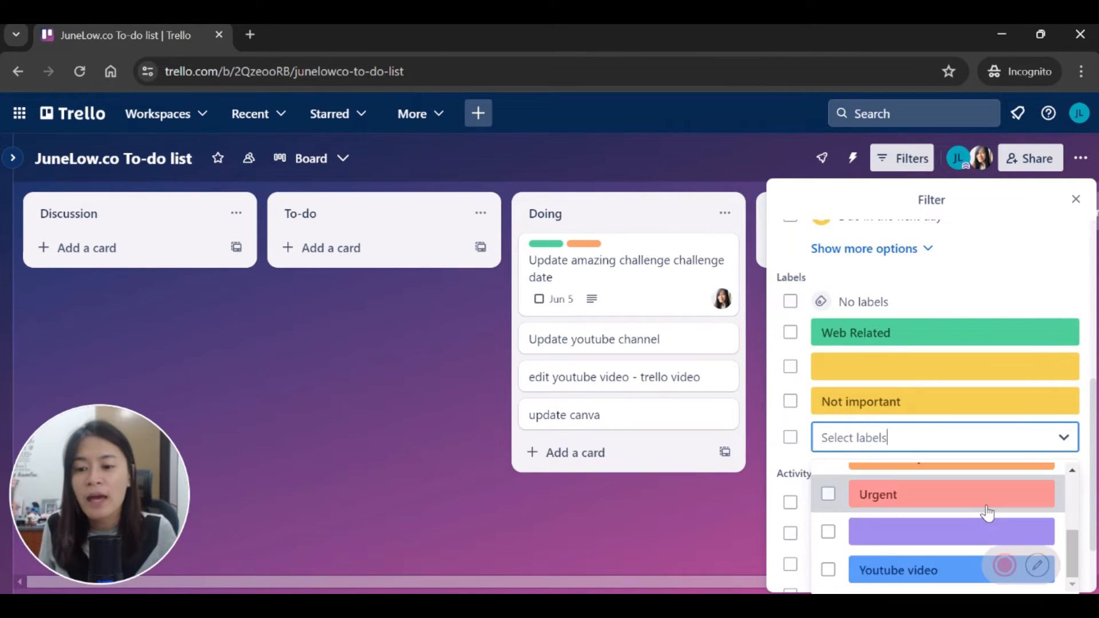
Step: Add the red Urgent label to the Update youtube channel card, then reopen Filters
{"action": "left_click", "coordinate": [636, 552]}
{"action": "left_click", "coordinate": [572, 266]}
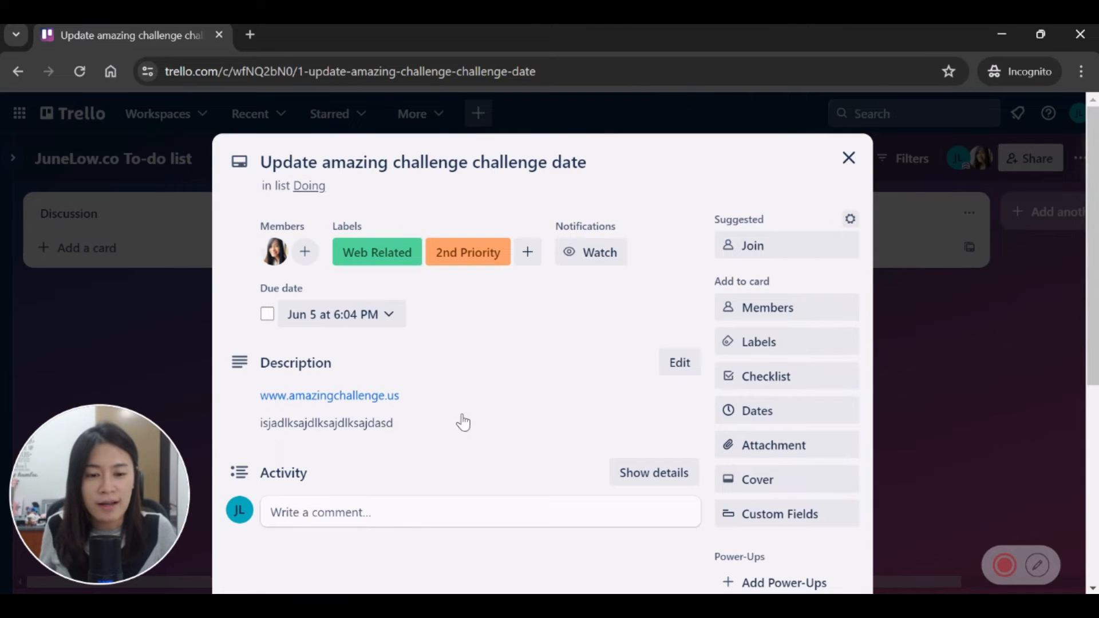
{"action": "left_click", "coordinate": [848, 158]}
{"action": "left_click", "coordinate": [647, 341]}
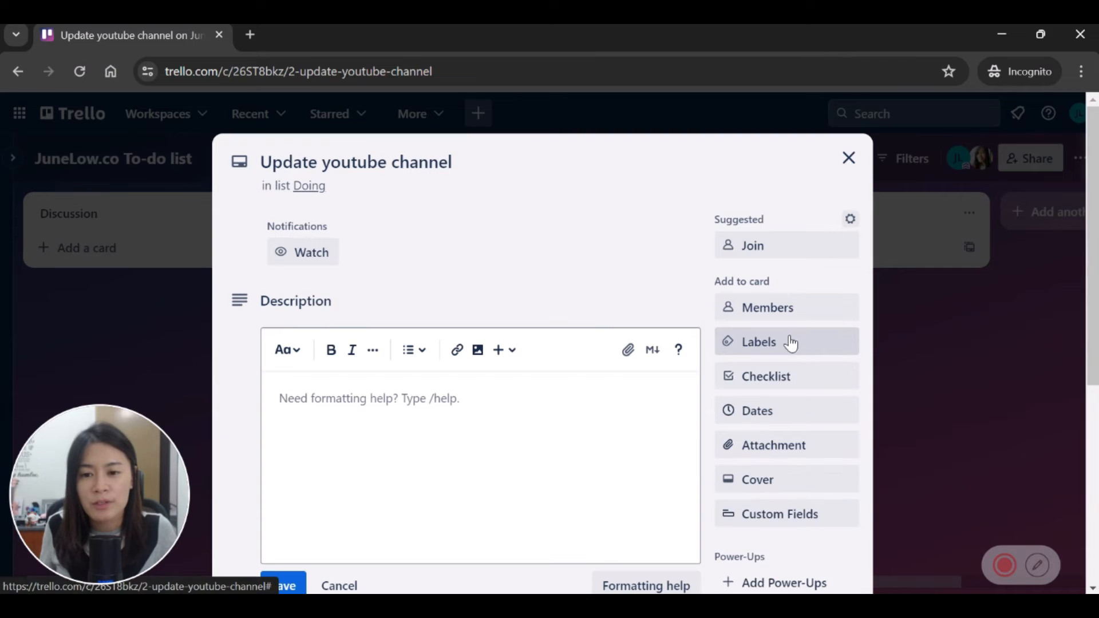
{"action": "left_click", "coordinate": [789, 343]}
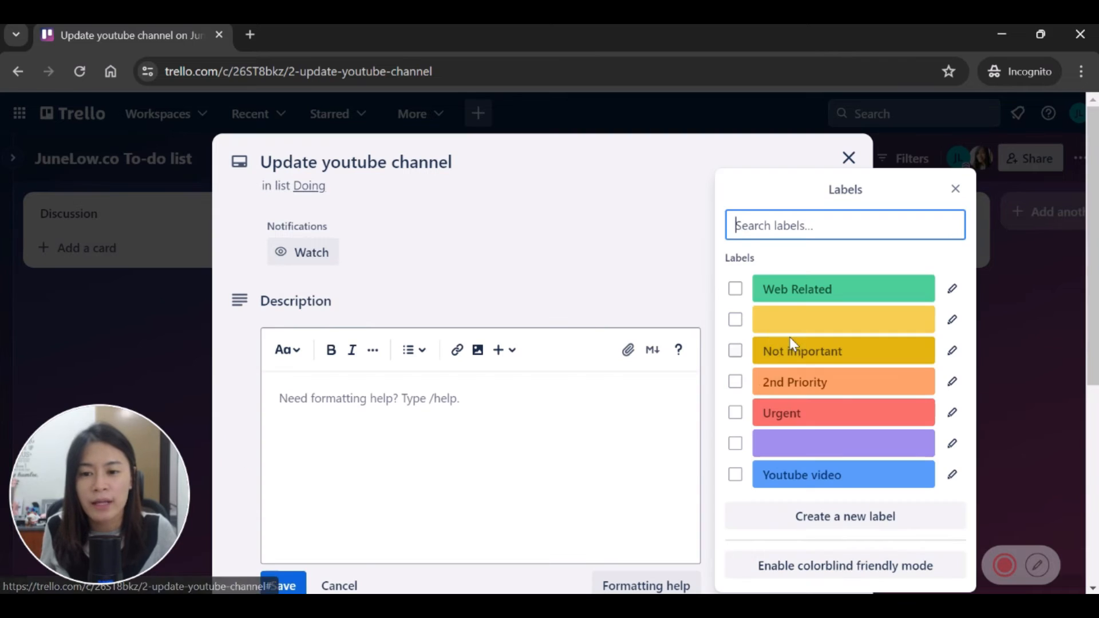
{"action": "left_click", "coordinate": [843, 411]}
{"action": "left_click", "coordinate": [988, 352]}
{"action": "left_click", "coordinate": [927, 338]}
{"action": "left_click", "coordinate": [912, 160]}
{"action": "scroll", "coordinate": [922, 496], "scroll_direction": "down", "scroll_amount": 7}
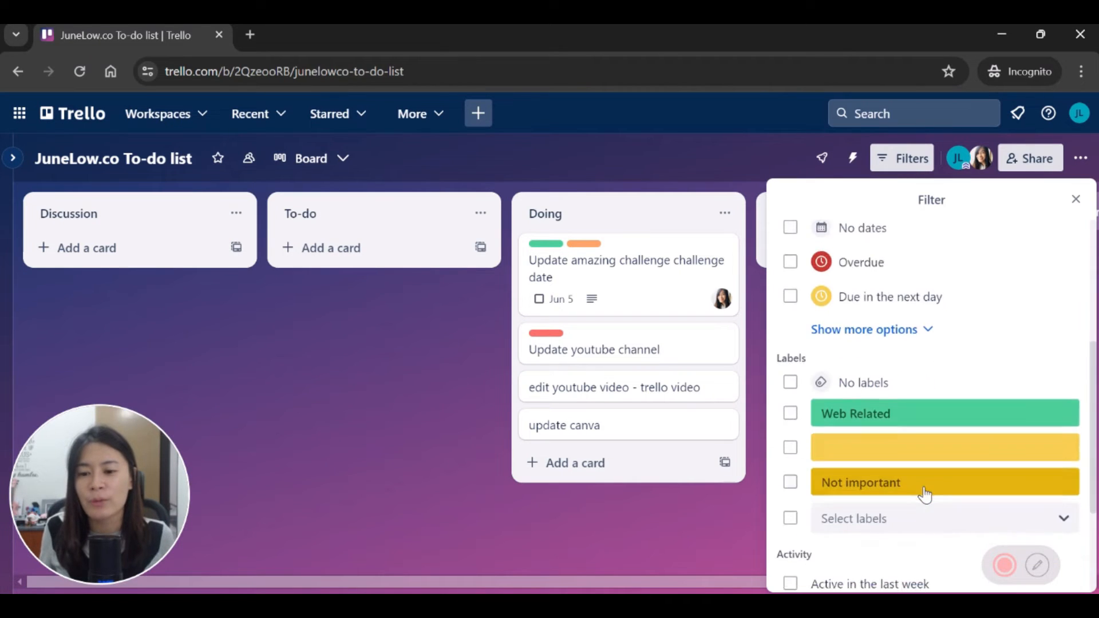
Step: Filter the board by the Urgent label and view the results
{"action": "scroll", "coordinate": [915, 426], "scroll_direction": "up", "scroll_amount": 2}
{"action": "left_click", "coordinate": [952, 433]}
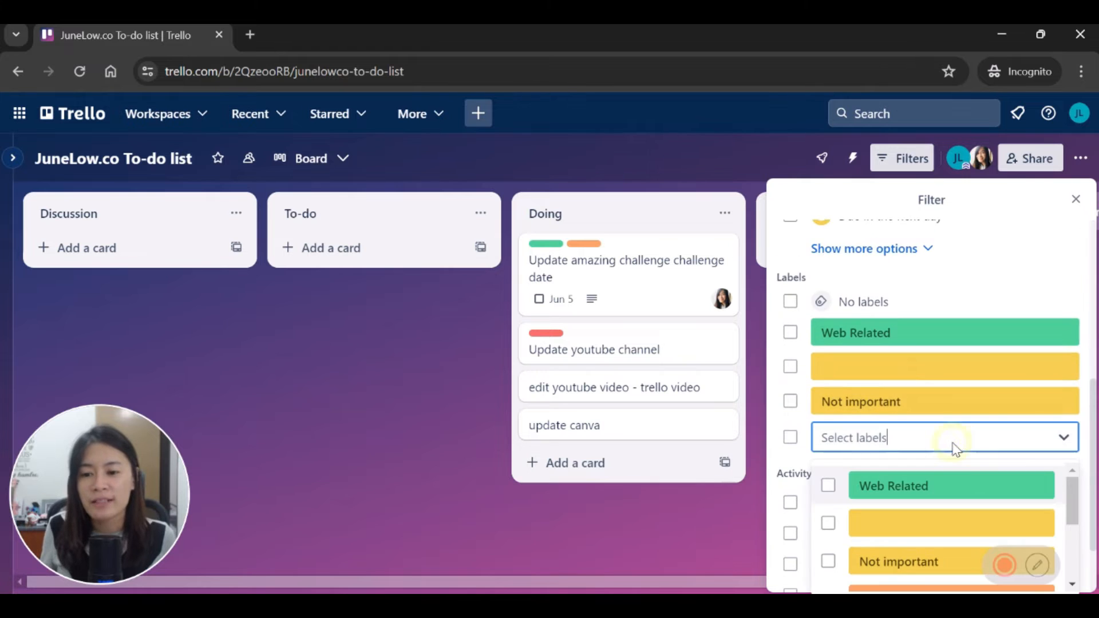
{"action": "scroll", "coordinate": [946, 456], "scroll_direction": "down", "scroll_amount": 5}
{"action": "left_click", "coordinate": [829, 406]}
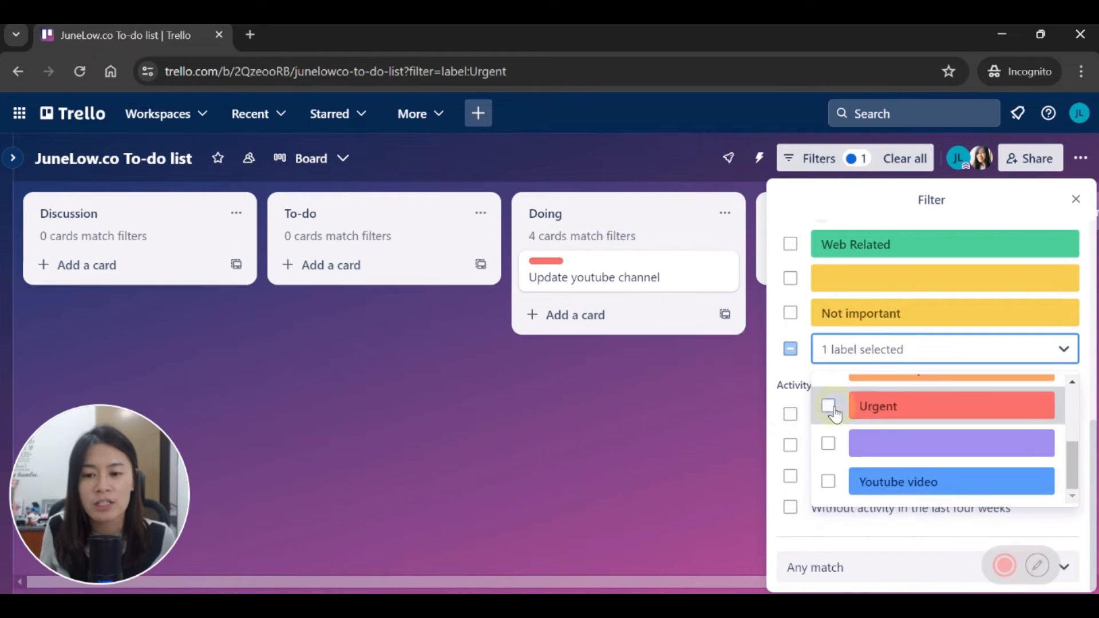
{"action": "left_click", "coordinate": [689, 393]}
{"action": "left_click", "coordinate": [689, 394]}
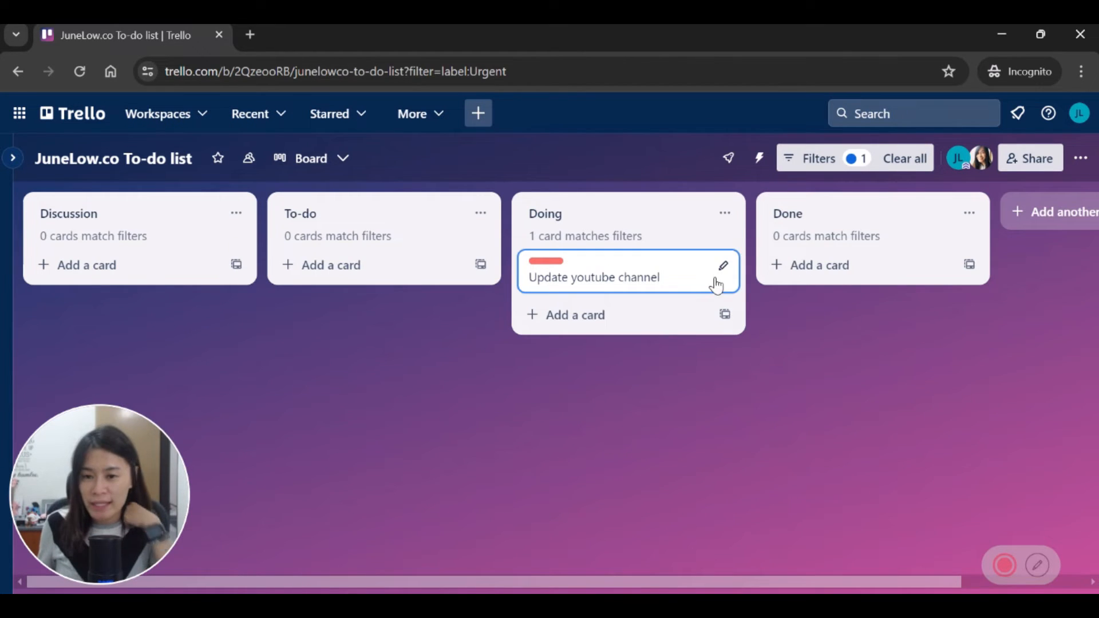
Step: Also include cards with no labels in the filter and view the results
{"action": "left_click", "coordinate": [829, 170]}
{"action": "scroll", "coordinate": [822, 415], "scroll_direction": "down", "scroll_amount": 4}
{"action": "scroll", "coordinate": [823, 410], "scroll_direction": "up", "scroll_amount": 4}
{"action": "scroll", "coordinate": [823, 411], "scroll_direction": "down", "scroll_amount": 4}
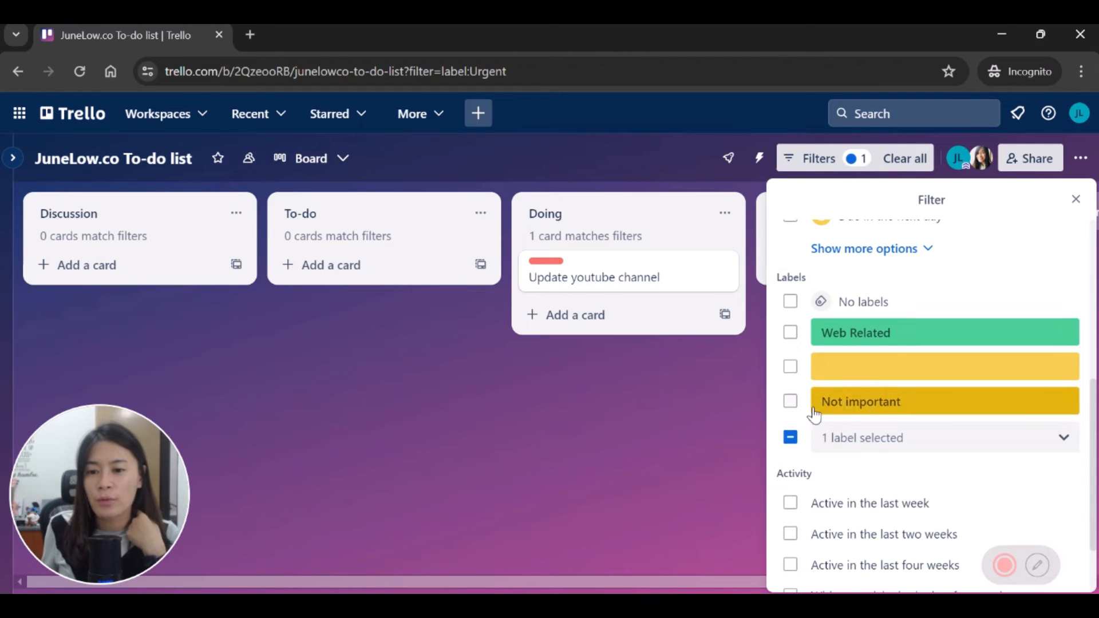
{"action": "left_click", "coordinate": [790, 301]}
{"action": "left_click", "coordinate": [655, 473]}
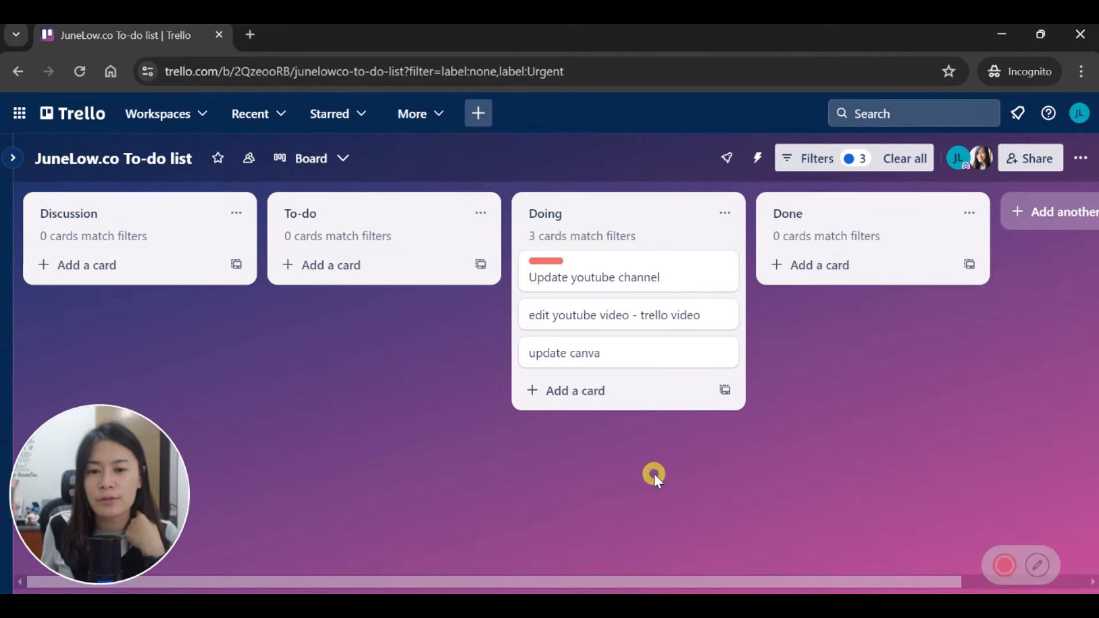
Step: Add Web Related, the yellow label and Not important to the label filter
{"action": "left_click", "coordinate": [858, 164]}
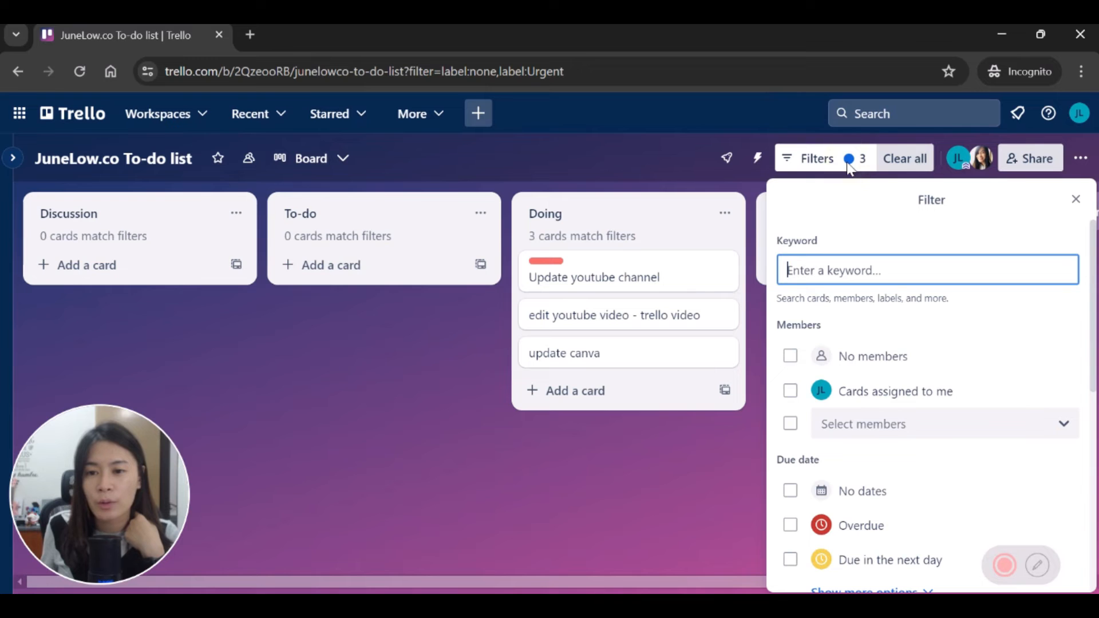
{"action": "scroll", "coordinate": [973, 441], "scroll_direction": "down", "scroll_amount": 4}
{"action": "scroll", "coordinate": [991, 466], "scroll_direction": "down", "scroll_amount": 3}
{"action": "scroll", "coordinate": [1040, 373], "scroll_direction": "up", "scroll_amount": 2}
{"action": "left_click", "coordinate": [1030, 436]}
{"action": "left_click", "coordinate": [790, 331]}
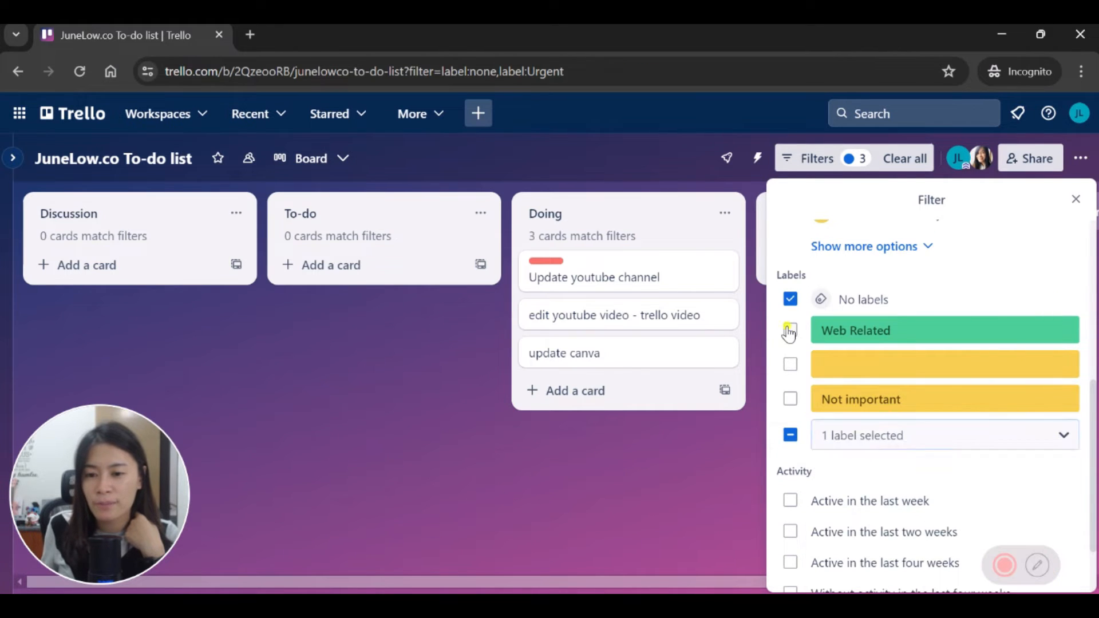
{"action": "left_click", "coordinate": [794, 331]}
{"action": "left_click", "coordinate": [792, 364]}
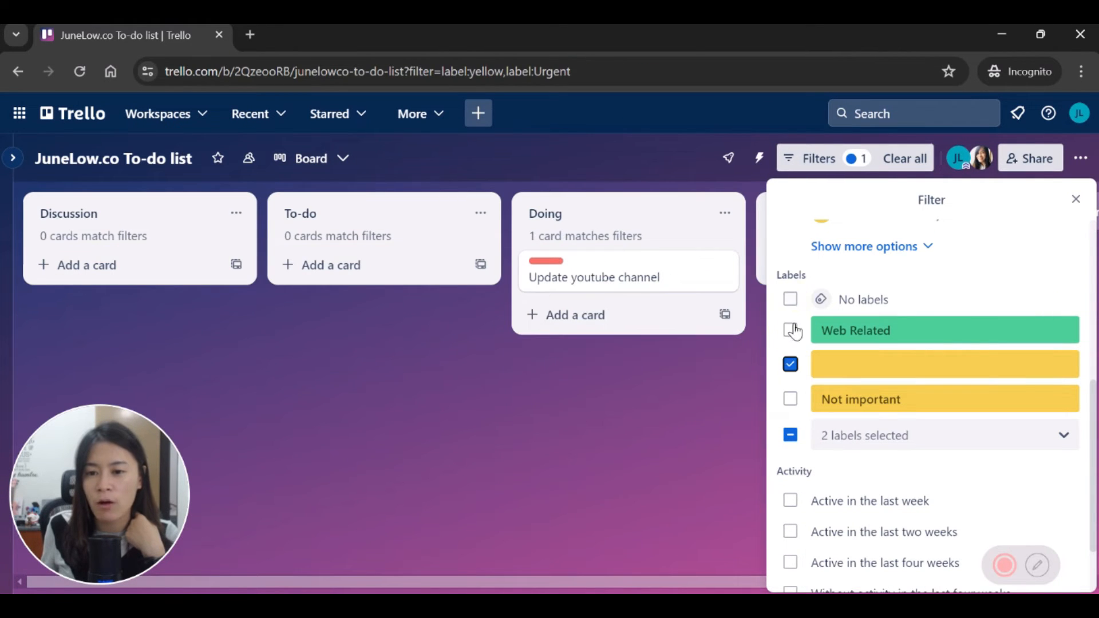
{"action": "left_click", "coordinate": [794, 331]}
{"action": "left_click", "coordinate": [792, 400]}
Step: Add 2nd Priority, the purple label and Youtube video to the filter, then view results
{"action": "left_click", "coordinate": [910, 452]}
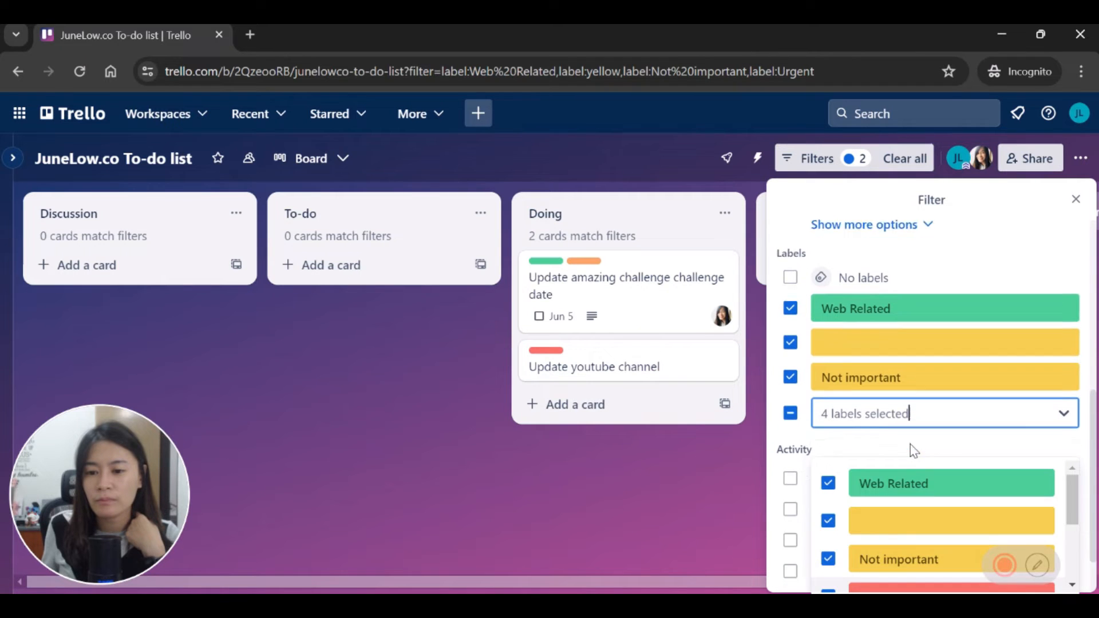
{"action": "scroll", "coordinate": [1062, 461], "scroll_direction": "down", "scroll_amount": 2}
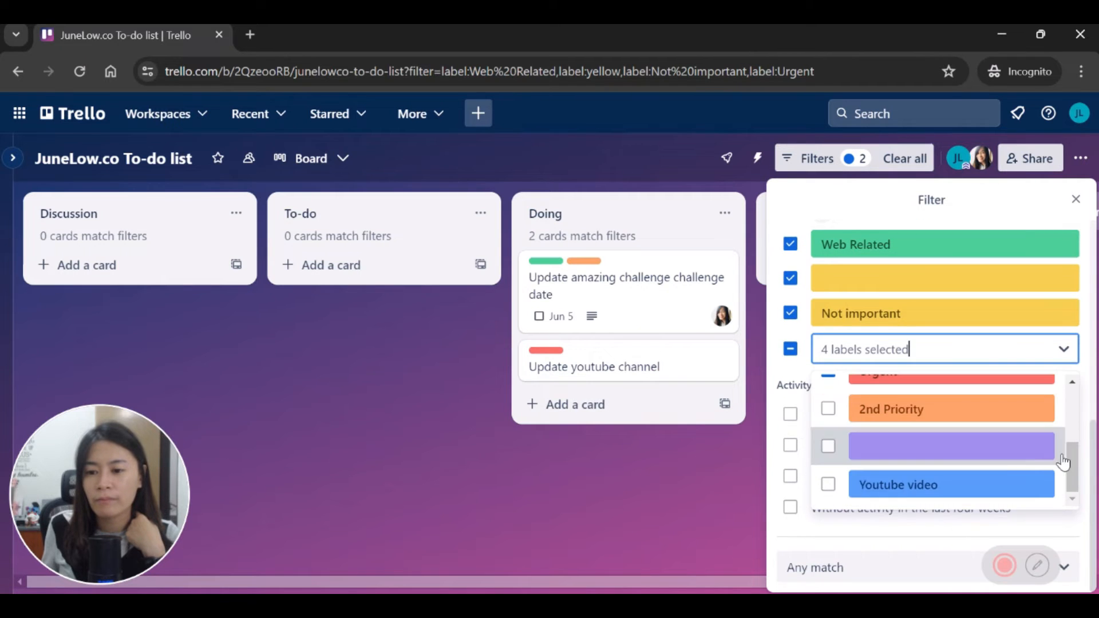
{"action": "left_click", "coordinate": [828, 408]}
{"action": "left_click", "coordinate": [828, 445]}
{"action": "left_click", "coordinate": [828, 484]}
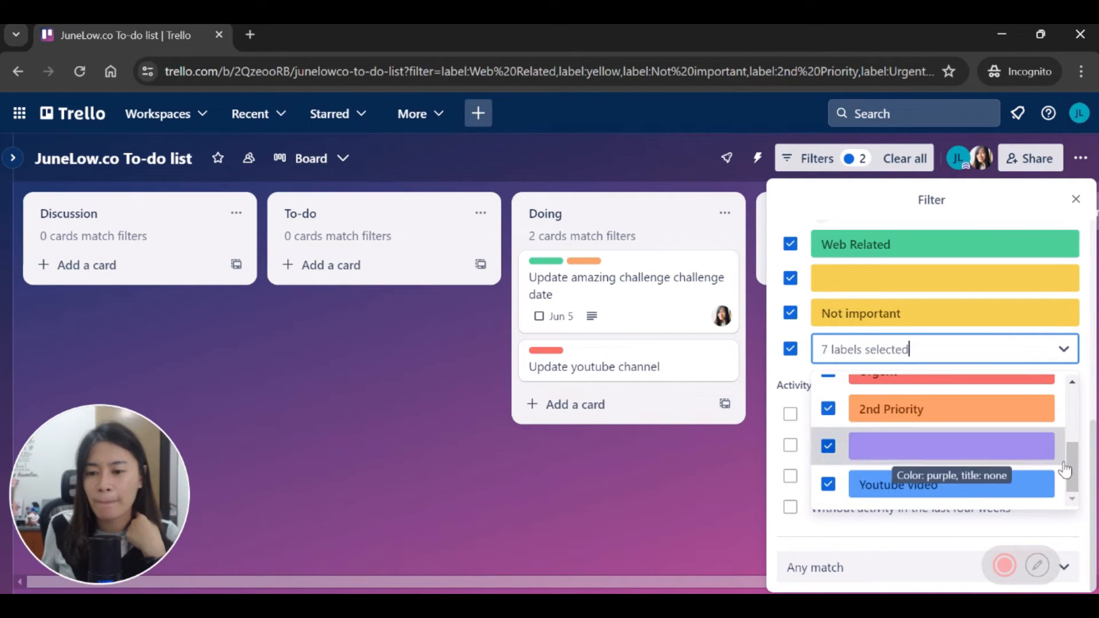
{"action": "left_click", "coordinate": [674, 483]}
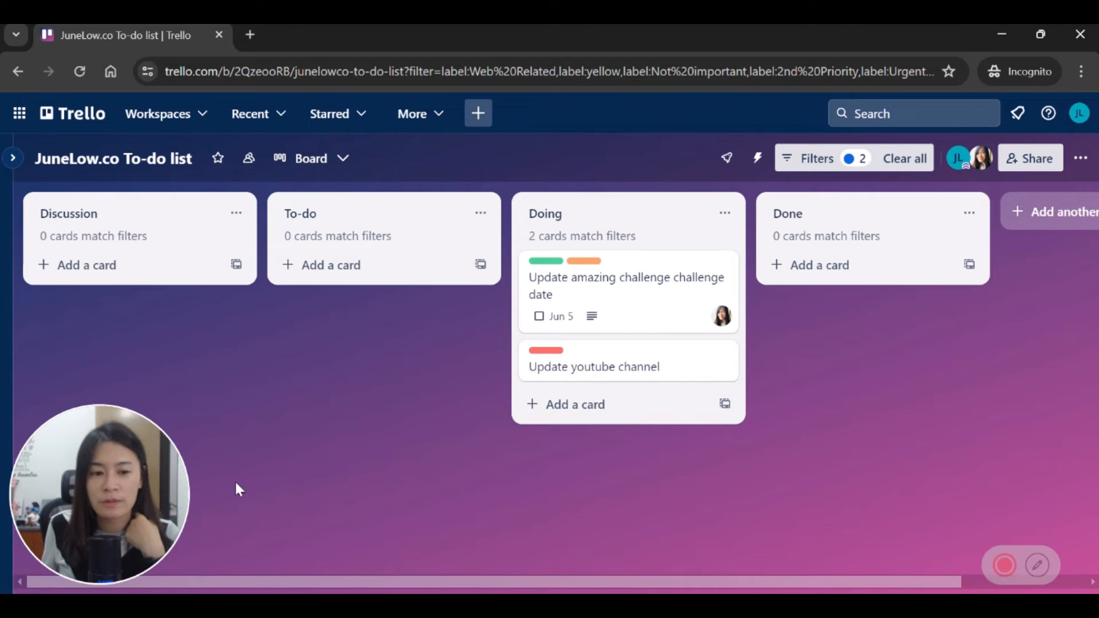
{"action": "mouse_move", "coordinate": [1042, 567]}
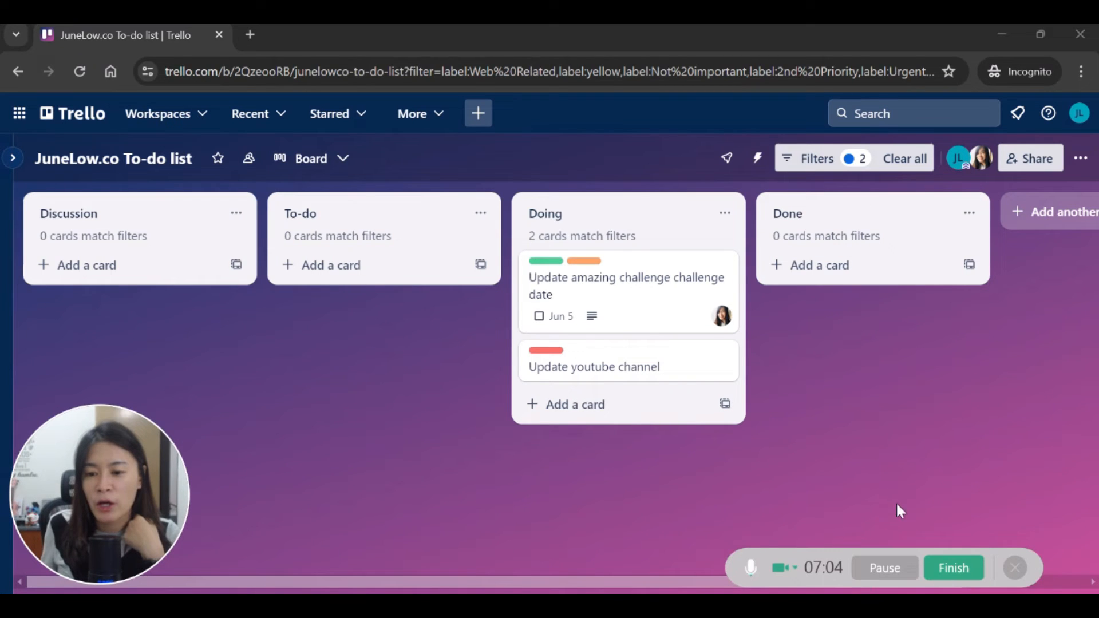
Step: Clear all board filters and move the challenge-date card from Doing into Done
{"action": "left_click", "coordinate": [897, 160]}
{"action": "mouse_move", "coordinate": [551, 582]}
{"action": "left_mouse_down"}
{"action": "mouse_move", "coordinate": [591, 583]}
{"action": "mouse_move", "coordinate": [551, 583]}
{"action": "left_mouse_up"}
{"action": "left_click_drag", "start_coordinate": [637, 345], "coordinate": [631, 280]}
{"action": "mouse_move", "coordinate": [633, 332]}
{"action": "left_mouse_down"}
{"action": "mouse_move", "coordinate": [634, 270]}
{"action": "mouse_move", "coordinate": [633, 319]}
{"action": "left_mouse_up"}
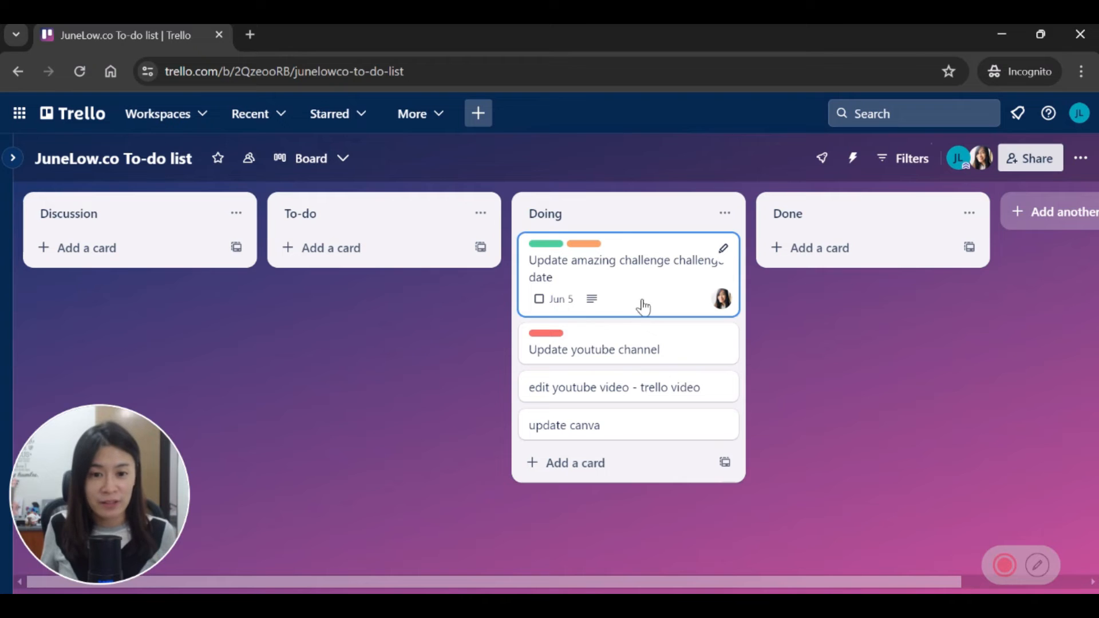
{"action": "left_click_drag", "start_coordinate": [616, 280], "coordinate": [838, 256]}
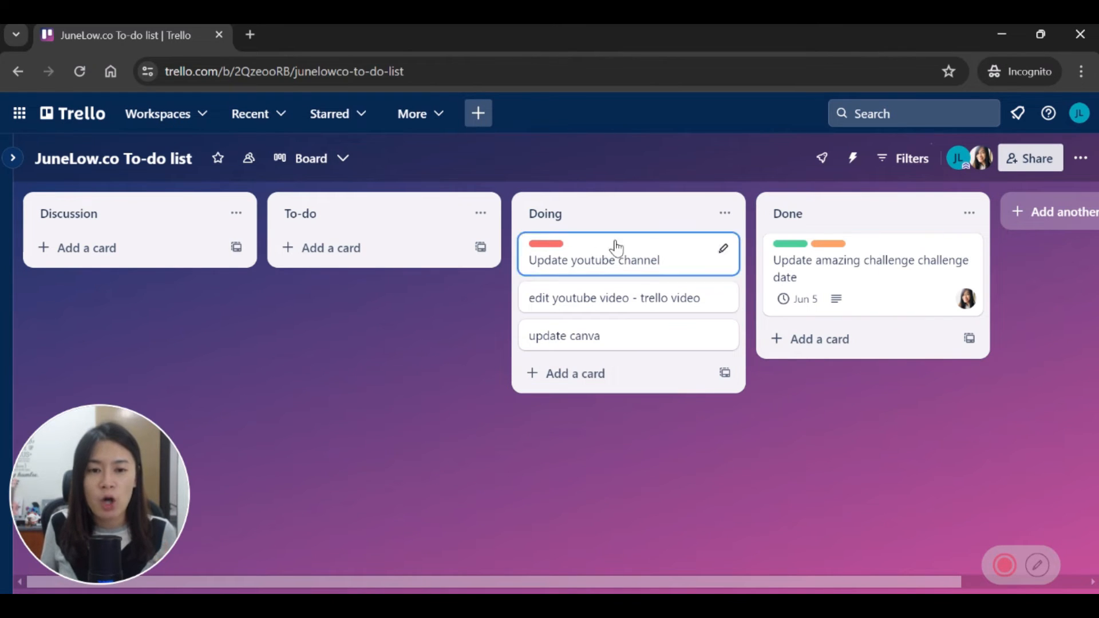
Step: Add a new list named 'June TDL' to the board
{"action": "scroll", "coordinate": [626, 584], "scroll_direction": "right", "scroll_amount": 3}
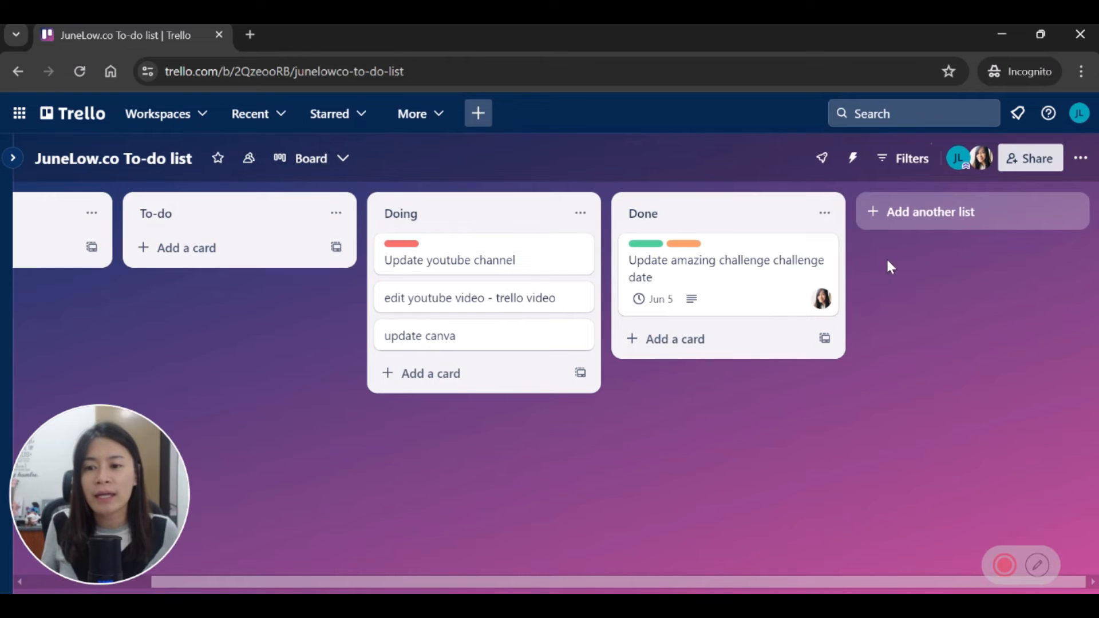
{"action": "left_click", "coordinate": [925, 215]}
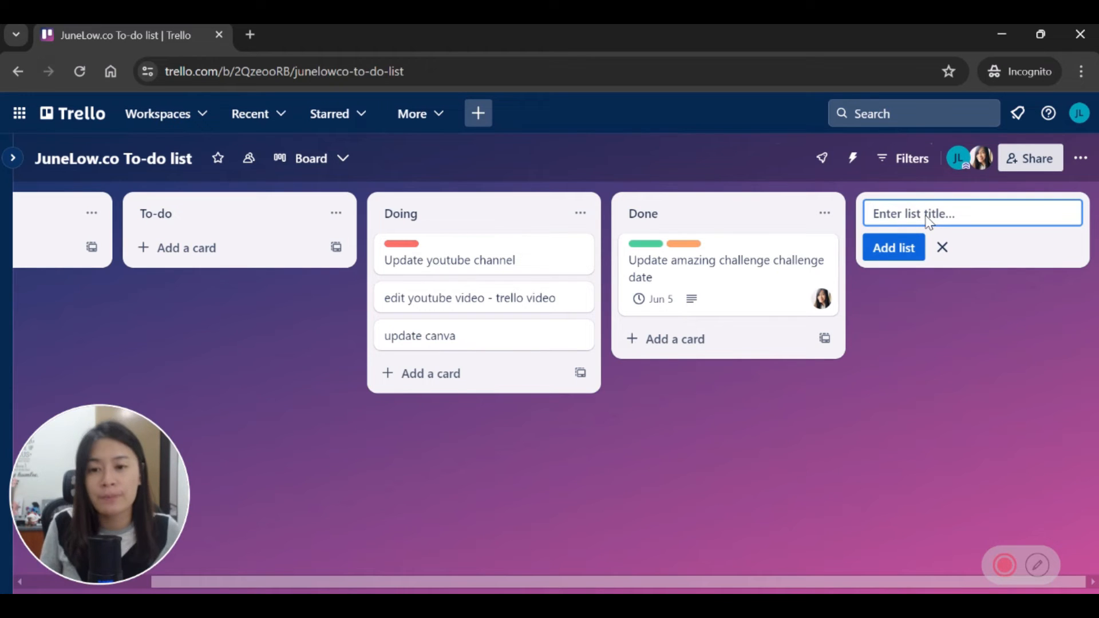
{"action": "type", "text": "June TDL"}
{"action": "key", "text": "Return"}
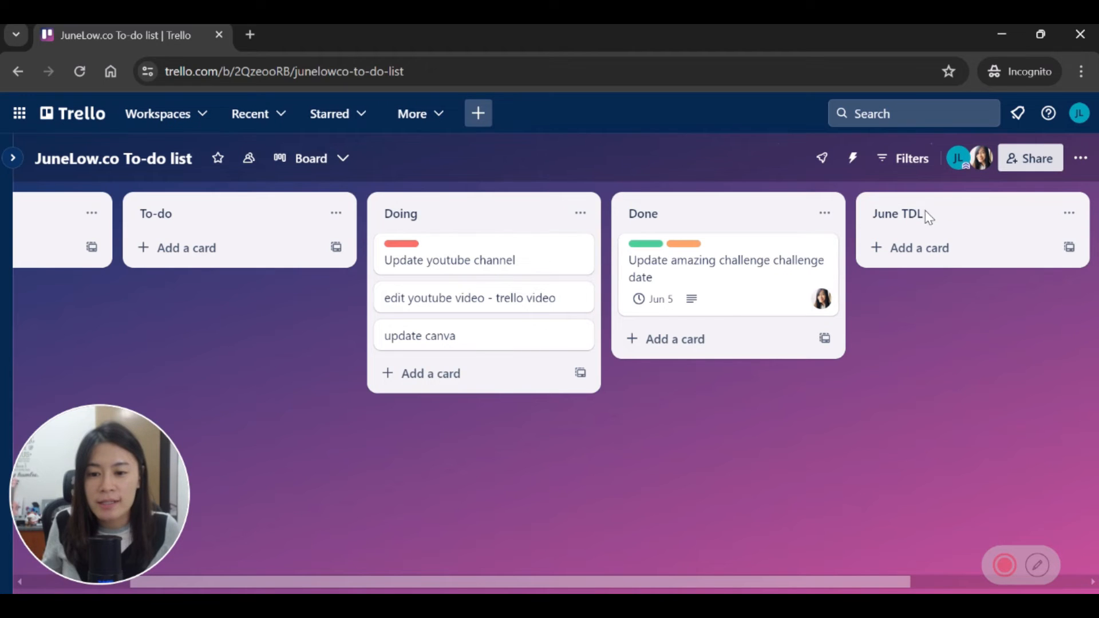
{"action": "left_click", "coordinate": [965, 580]}
Step: Add a 'June To Review' list before June TDL and move the challenge-date card into it
{"action": "left_click", "coordinate": [897, 202]}
{"action": "type", "text": "June"}
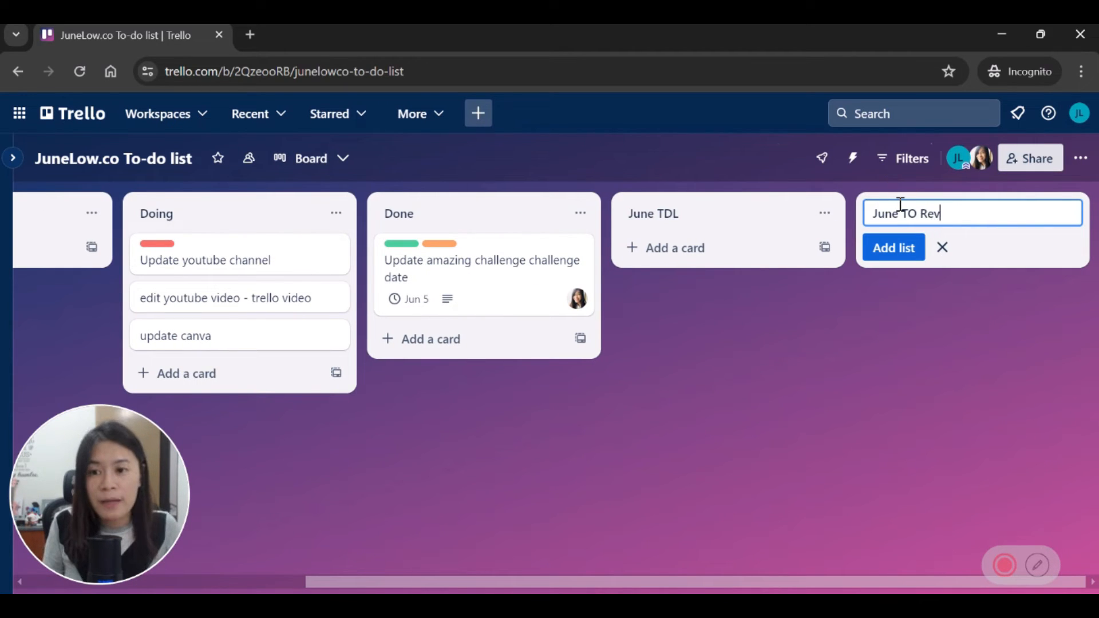
{"action": "type", "text": " To Revi"}
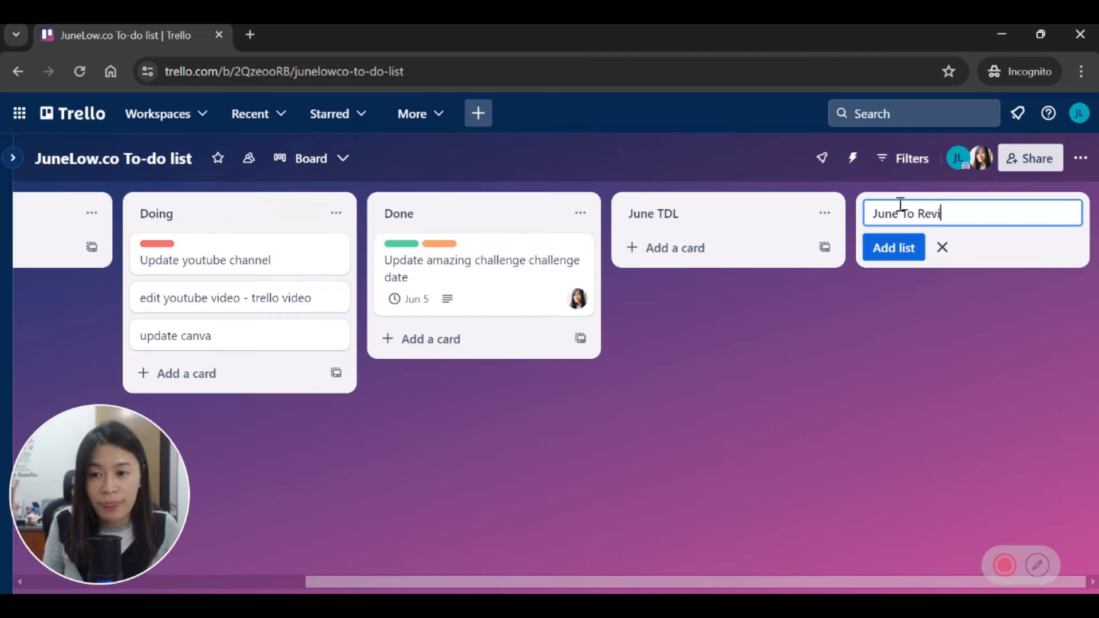
{"action": "type", "text": "ew"}
{"action": "key", "text": "Return"}
{"action": "left_click_drag", "start_coordinate": [905, 217], "coordinate": [664, 218]}
{"action": "left_click_drag", "start_coordinate": [446, 266], "coordinate": [689, 253]}
{"action": "left_click_drag", "start_coordinate": [526, 581], "coordinate": [280, 572]}
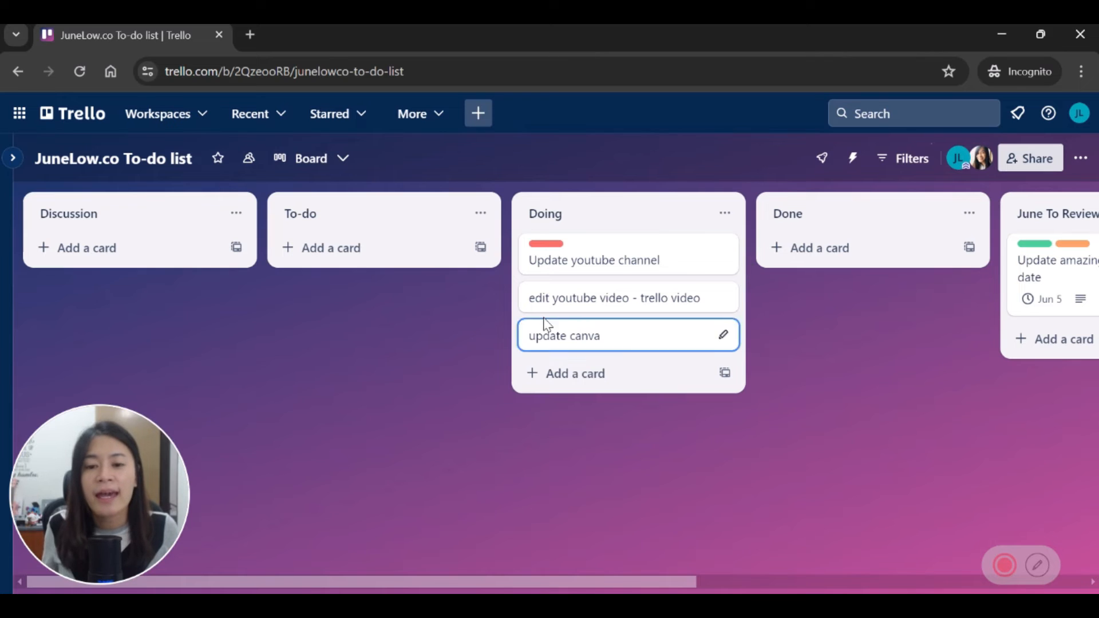
Step: Set a snowy mountain photo as the Update youtube channel card's cover
{"action": "left_click", "coordinate": [620, 255]}
{"action": "scroll", "coordinate": [439, 446], "scroll_direction": "down", "scroll_amount": 3}
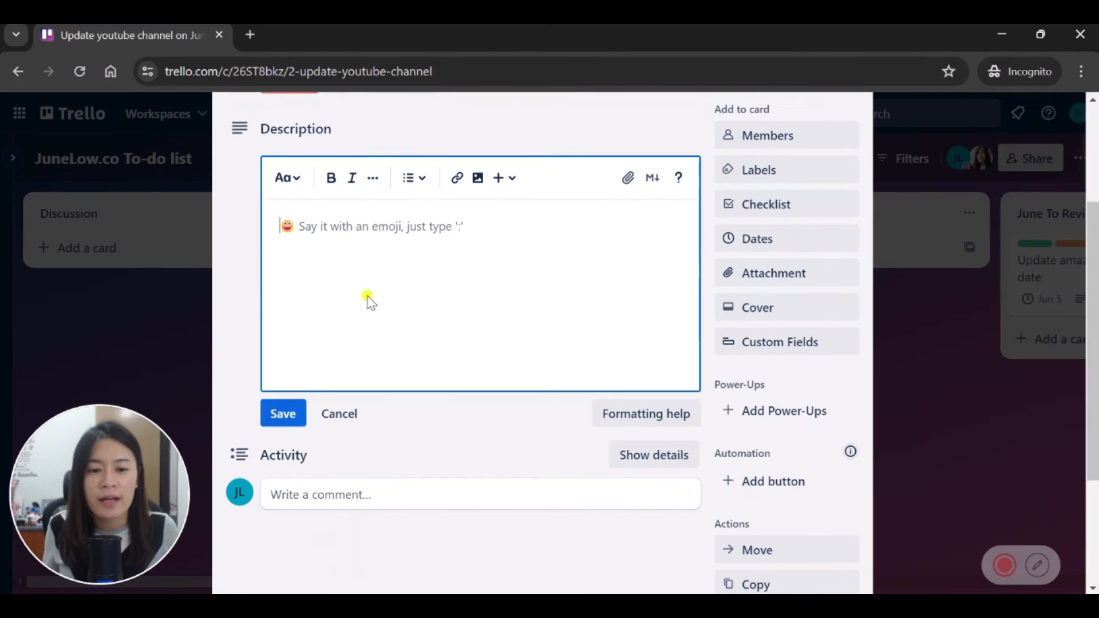
{"action": "left_click", "coordinate": [745, 315]}
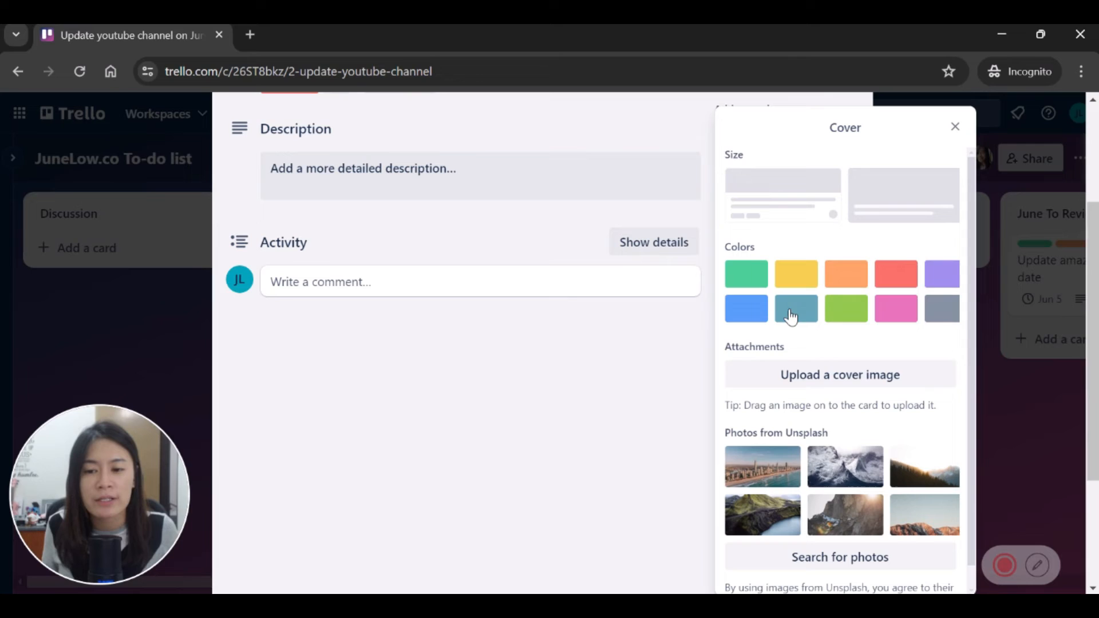
{"action": "left_click", "coordinate": [753, 476]}
{"action": "left_click", "coordinate": [180, 28]}
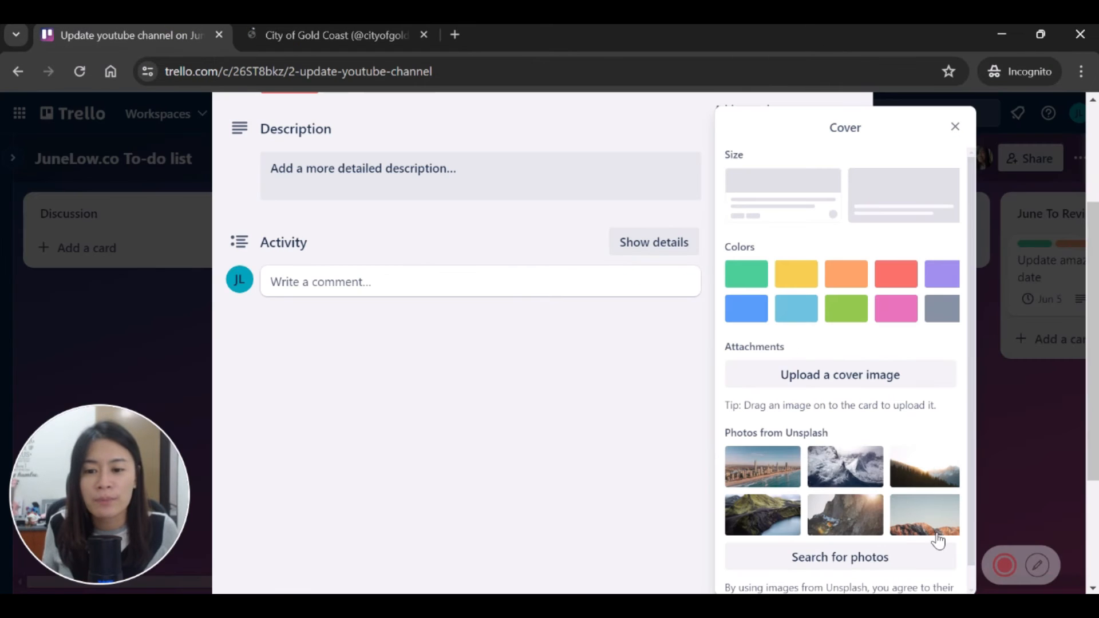
{"action": "left_click", "coordinate": [851, 469]}
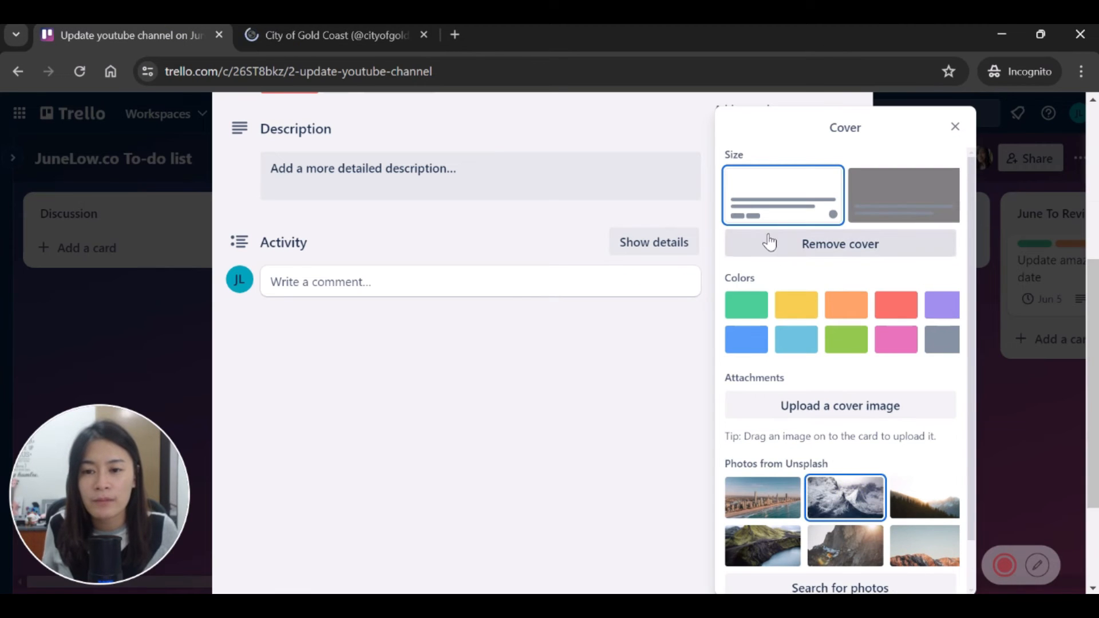
{"action": "scroll", "coordinate": [608, 363], "scroll_direction": "down", "scroll_amount": 2}
{"action": "scroll", "coordinate": [874, 493], "scroll_direction": "down", "scroll_amount": 1}
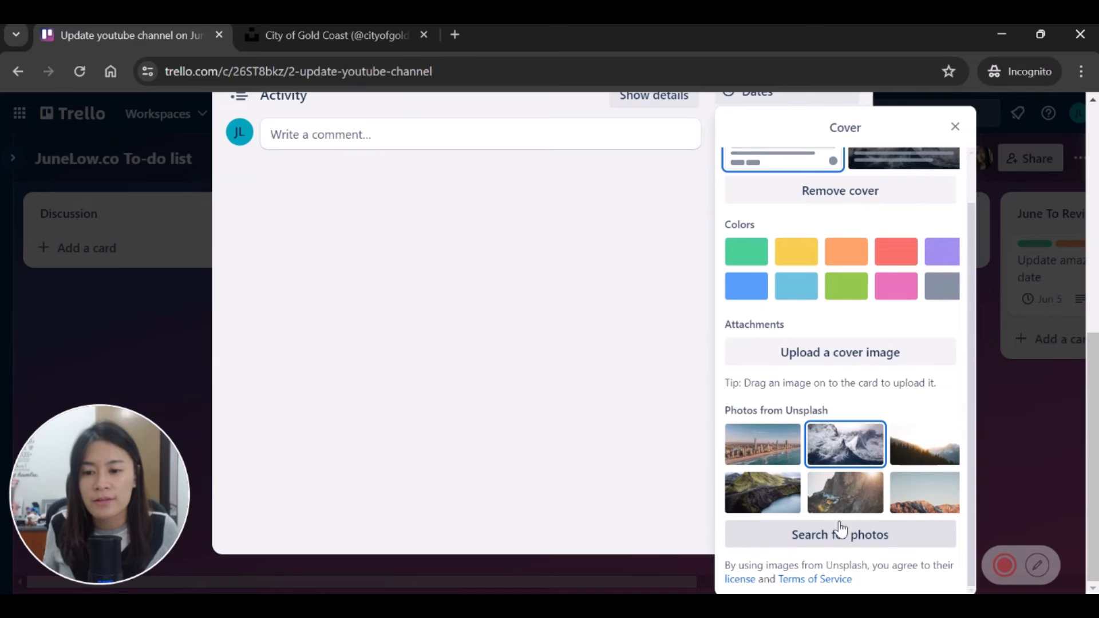
{"action": "scroll", "coordinate": [591, 326], "scroll_direction": "up", "scroll_amount": 5}
{"action": "left_click", "coordinate": [593, 329]}
{"action": "left_click", "coordinate": [849, 157]}
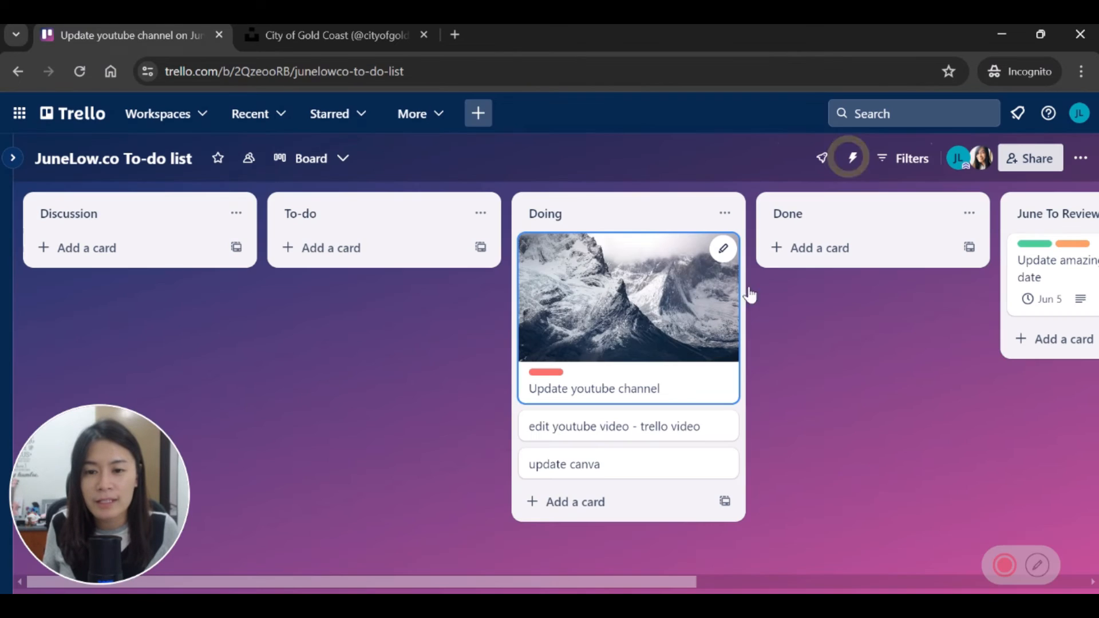
Step: Replace the mountain photo with a plain yellow cover and return to the board
{"action": "left_click", "coordinate": [643, 306]}
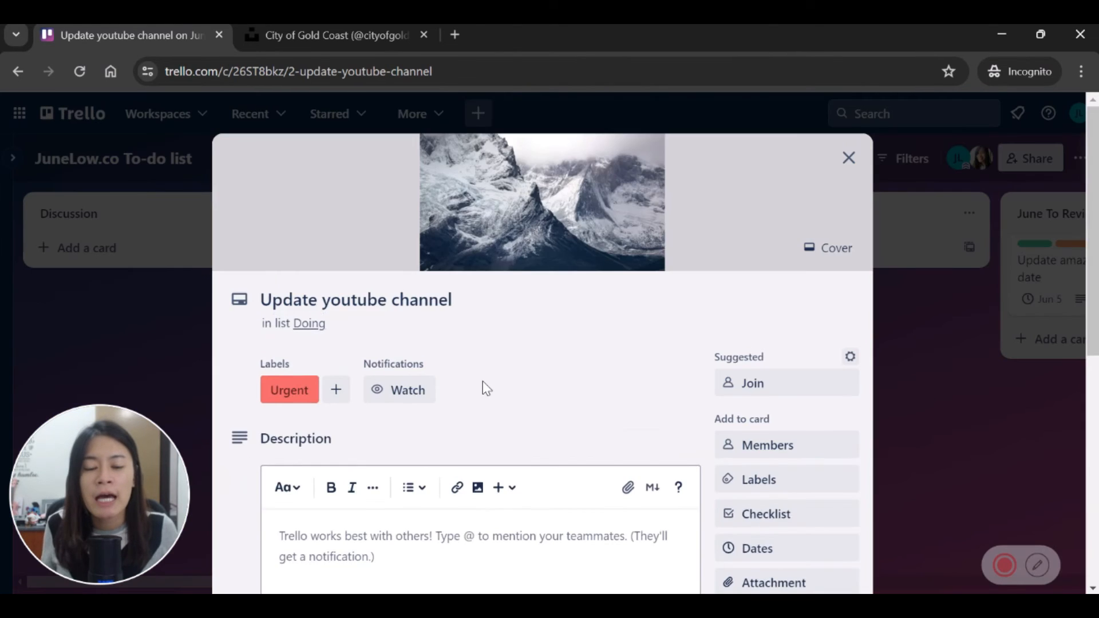
{"action": "scroll", "coordinate": [482, 381], "scroll_direction": "down", "scroll_amount": 4}
{"action": "scroll", "coordinate": [482, 380], "scroll_direction": "down", "scroll_amount": 2}
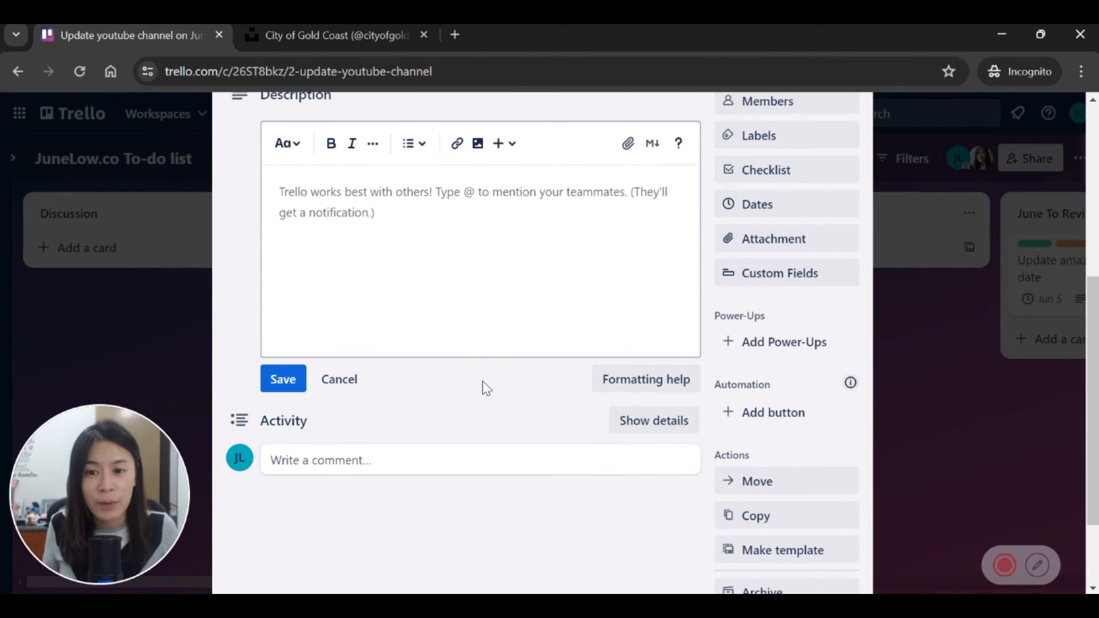
{"action": "scroll", "coordinate": [486, 389], "scroll_direction": "down", "scroll_amount": 2}
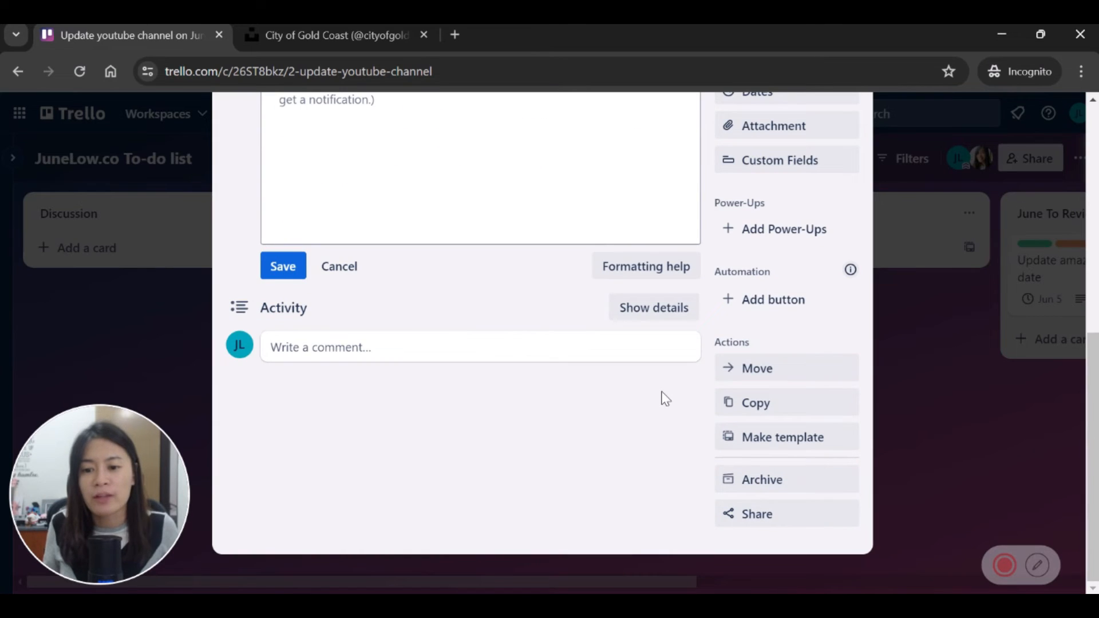
{"action": "scroll", "coordinate": [664, 398], "scroll_direction": "up", "scroll_amount": 5}
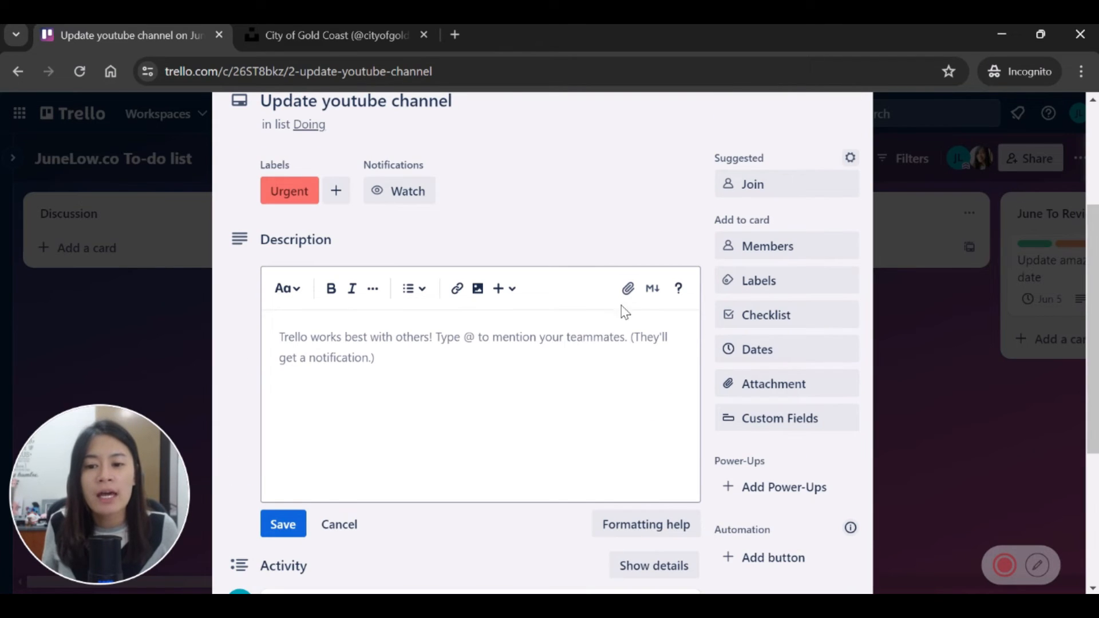
{"action": "scroll", "coordinate": [456, 341], "scroll_direction": "up", "scroll_amount": 4}
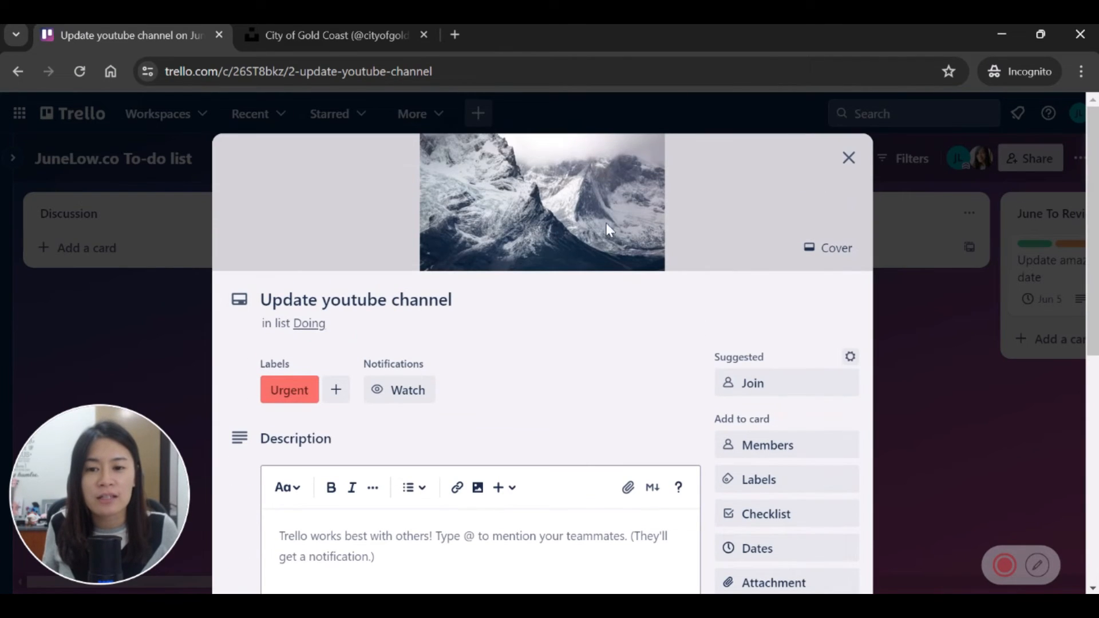
{"action": "left_click", "coordinate": [828, 247]}
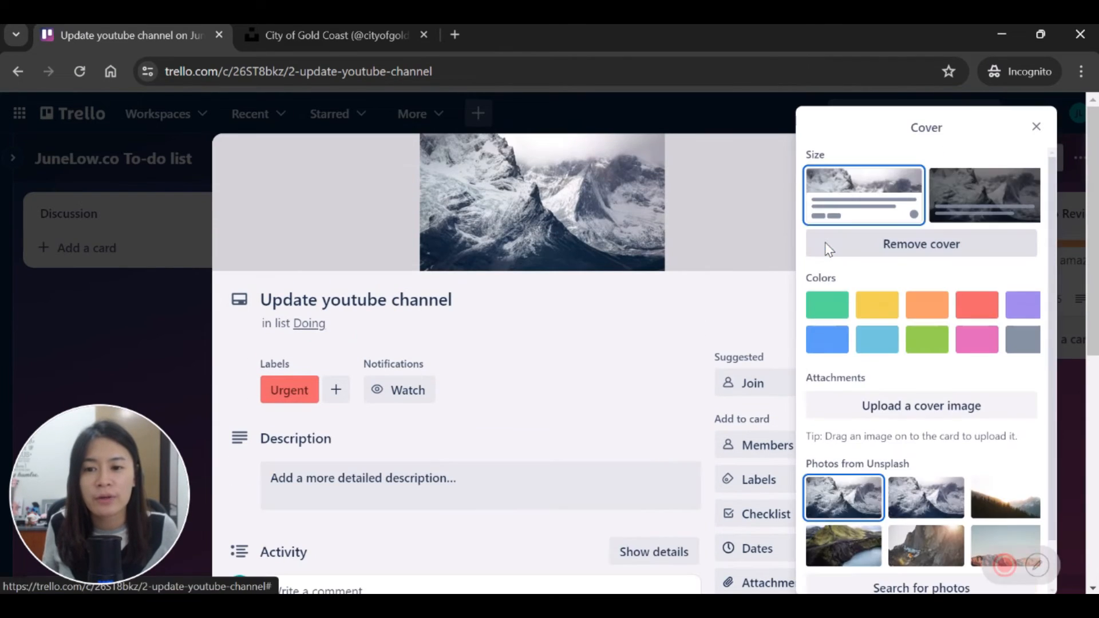
{"action": "left_click", "coordinate": [938, 247]}
{"action": "left_click", "coordinate": [878, 294]}
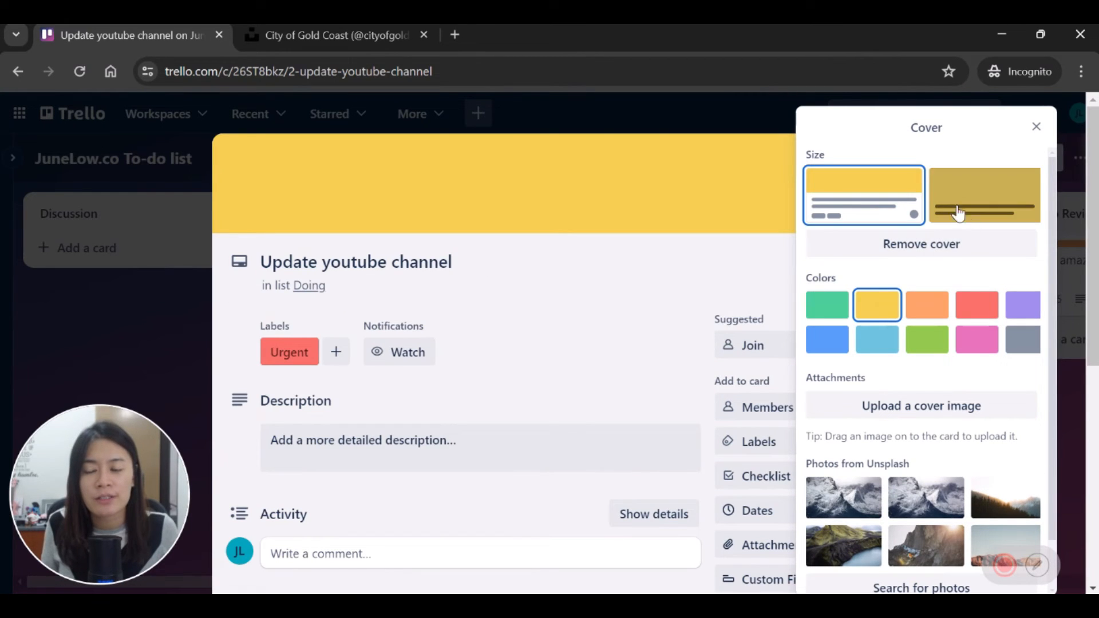
{"action": "left_click", "coordinate": [57, 357]}
{"action": "left_click", "coordinate": [57, 358]}
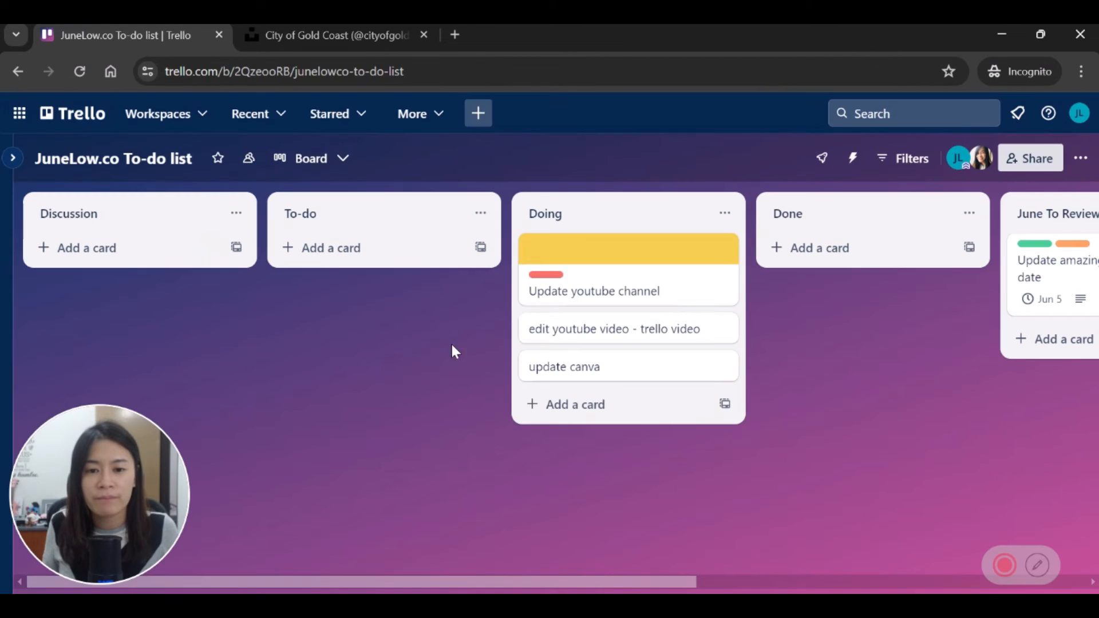
{"action": "left_click", "coordinate": [639, 259]}
Step: Comment on the Update youtube channel card tagging a member: 'hey complete this task and add my links inside'
{"action": "left_click", "coordinate": [470, 438]}
{"action": "scroll", "coordinate": [338, 375], "scroll_direction": "down", "scroll_amount": 4}
{"action": "left_click", "coordinate": [336, 350]}
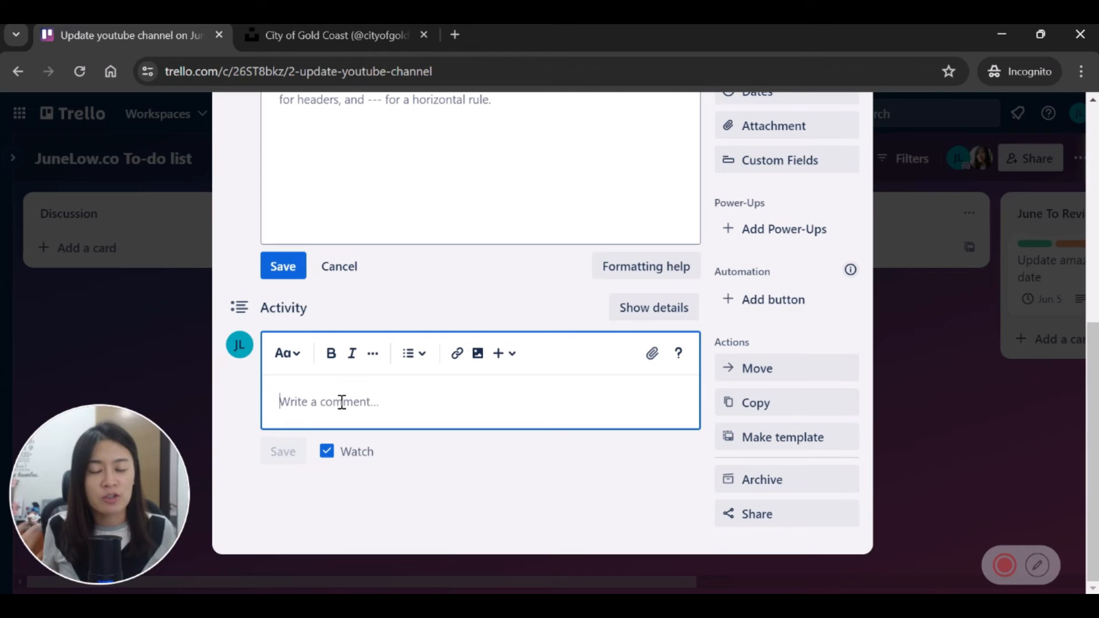
{"action": "type", "text": "@"}
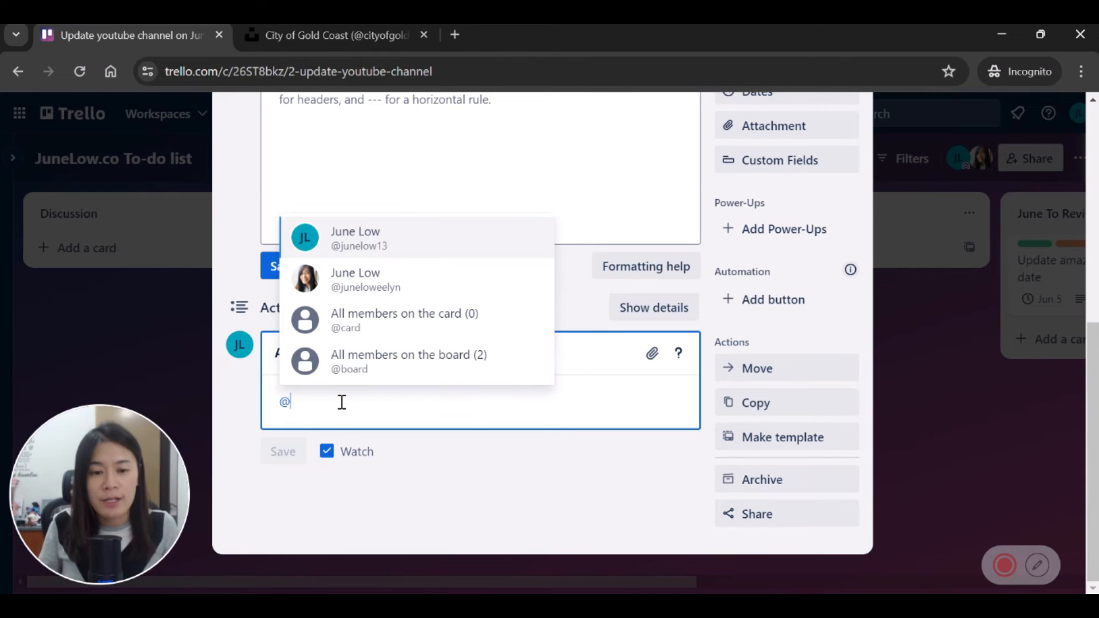
{"action": "scroll", "coordinate": [479, 331], "scroll_direction": "up", "scroll_amount": 7}
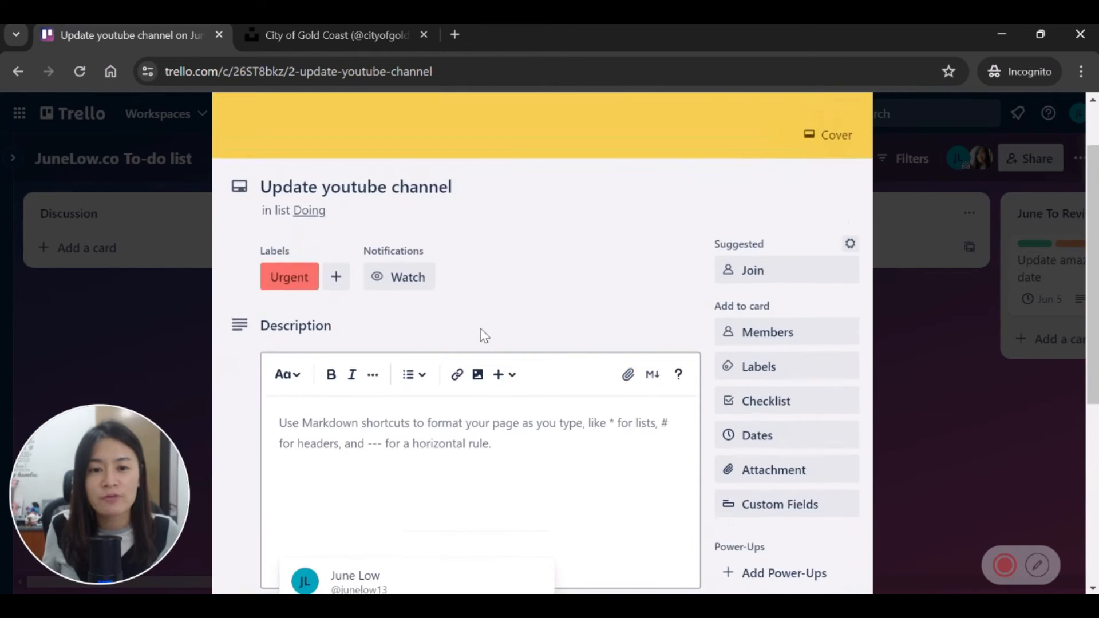
{"action": "scroll", "coordinate": [498, 303], "scroll_direction": "down", "scroll_amount": 7}
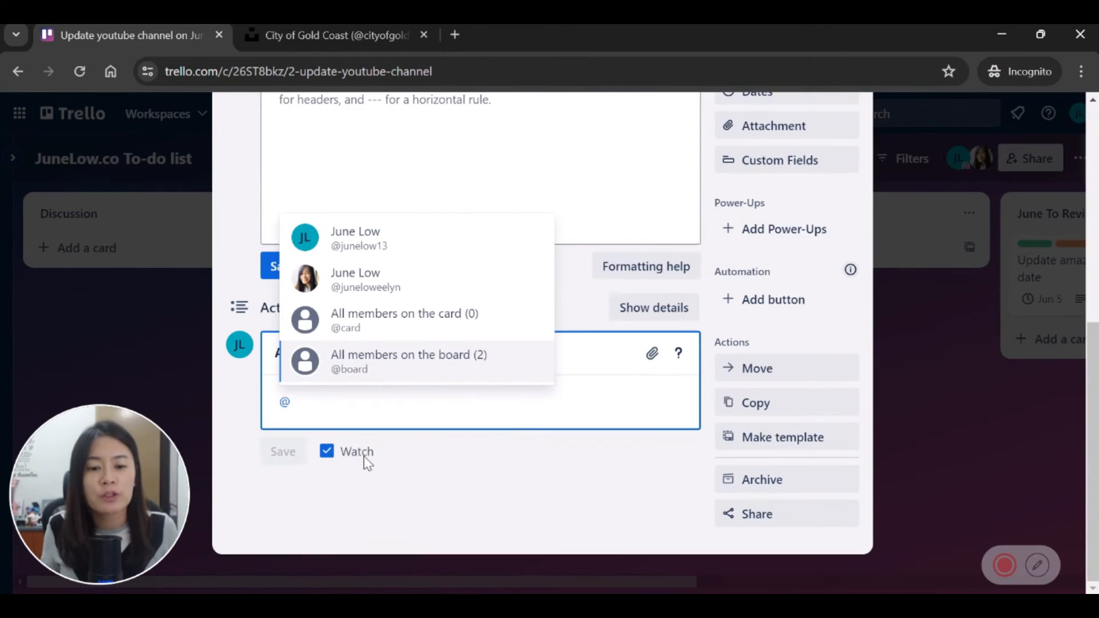
{"action": "left_click", "coordinate": [359, 280]}
{"action": "type", "text": "hey "}
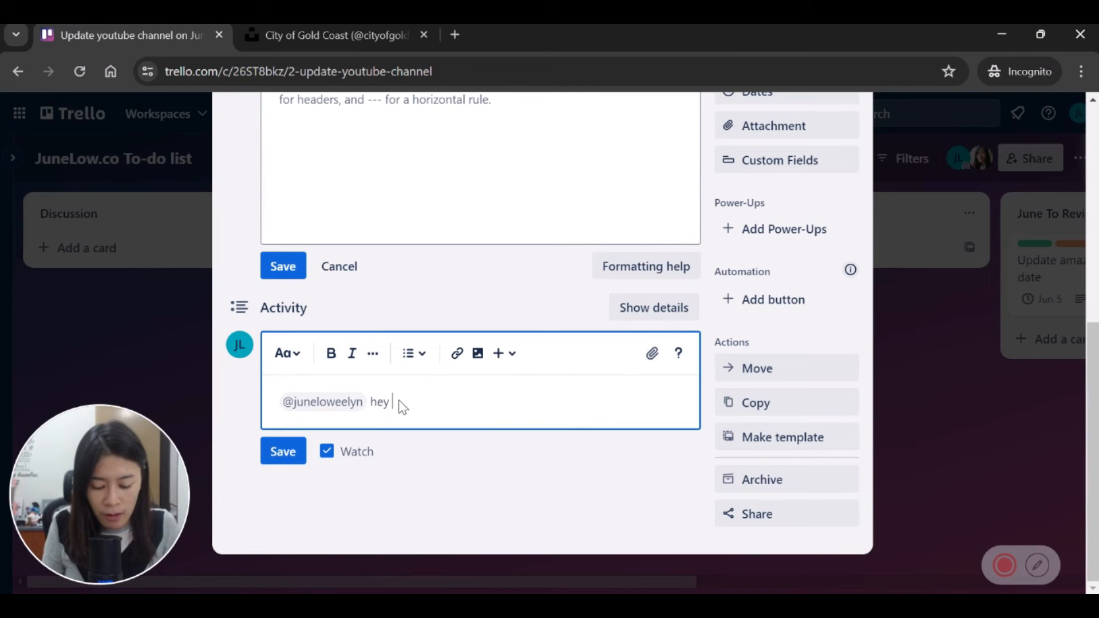
{"action": "type", "text": "complete this task"}
{"action": "key", "text": "Return"}
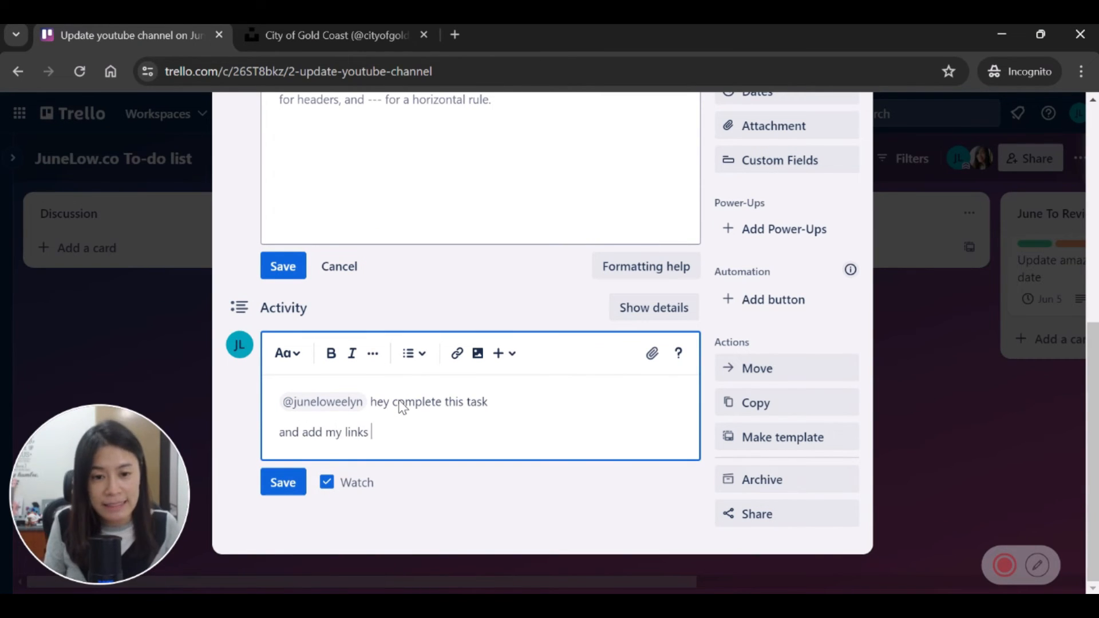
{"action": "left_click", "coordinate": [283, 481]}
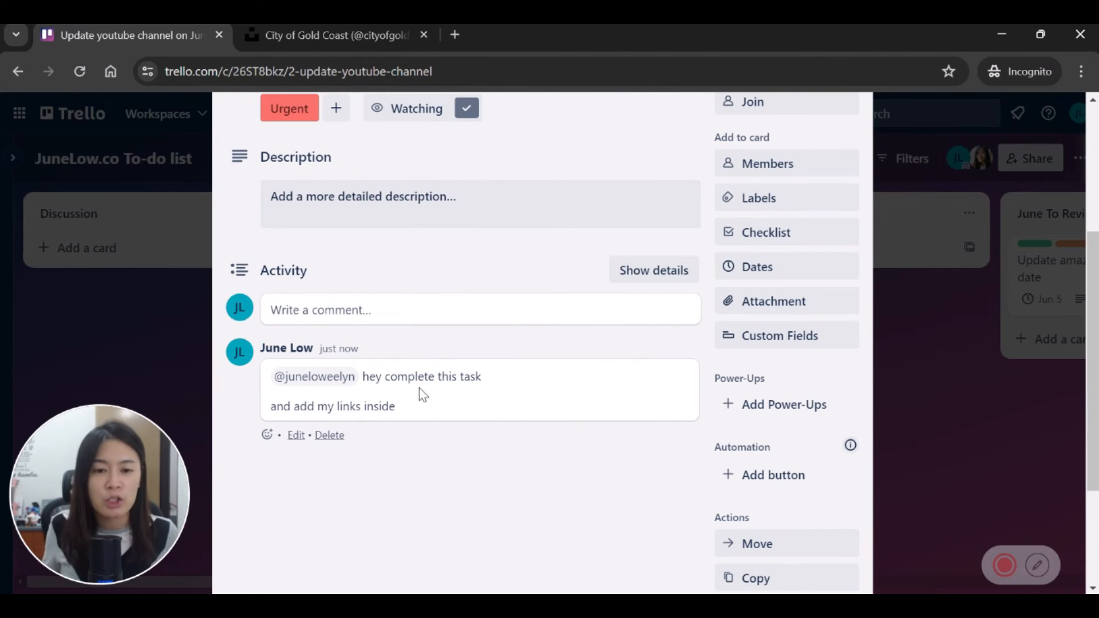
{"action": "left_click", "coordinate": [969, 245]}
{"action": "left_click", "coordinate": [1018, 115]}
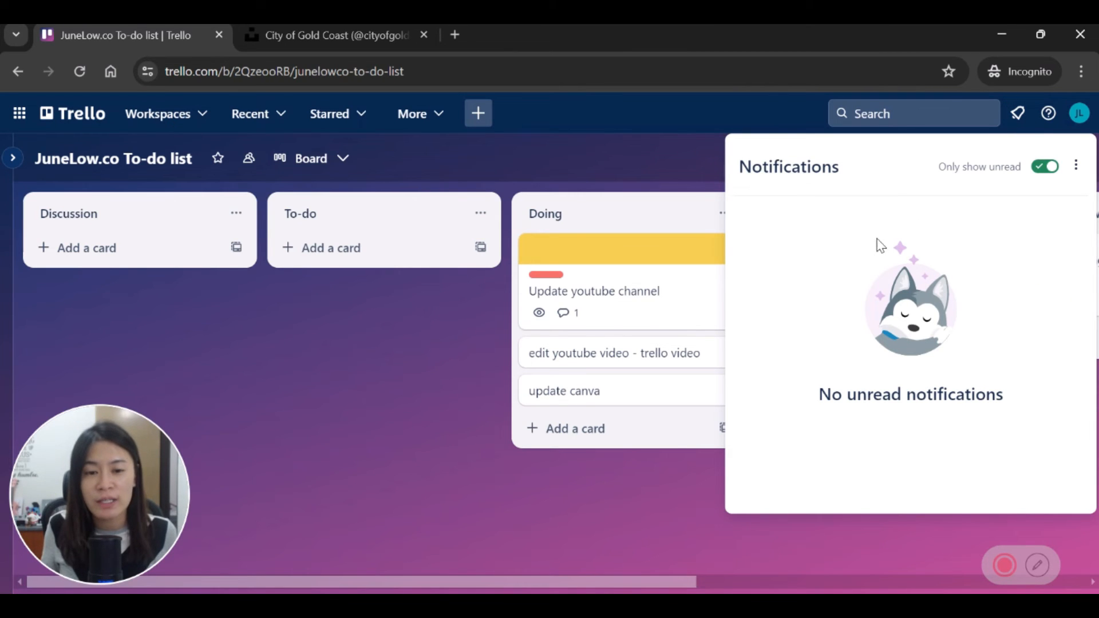
Step: Post a follow-up comment tagging the other member: 'hey which link are au referring'
{"action": "left_click", "coordinate": [648, 287]}
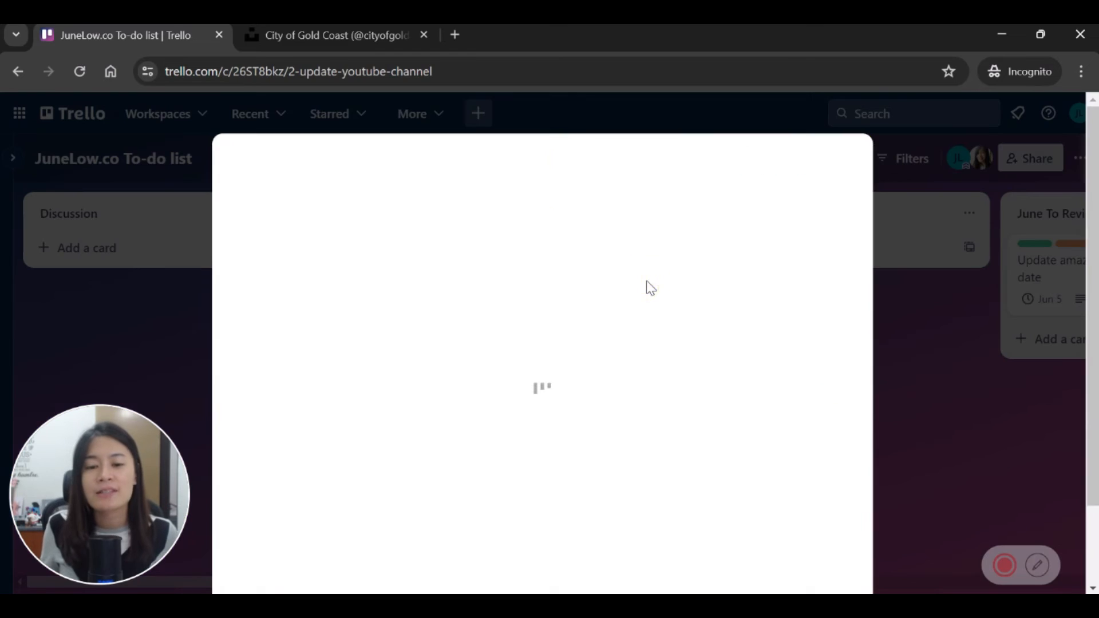
{"action": "scroll", "coordinate": [485, 441], "scroll_direction": "down", "scroll_amount": 5}
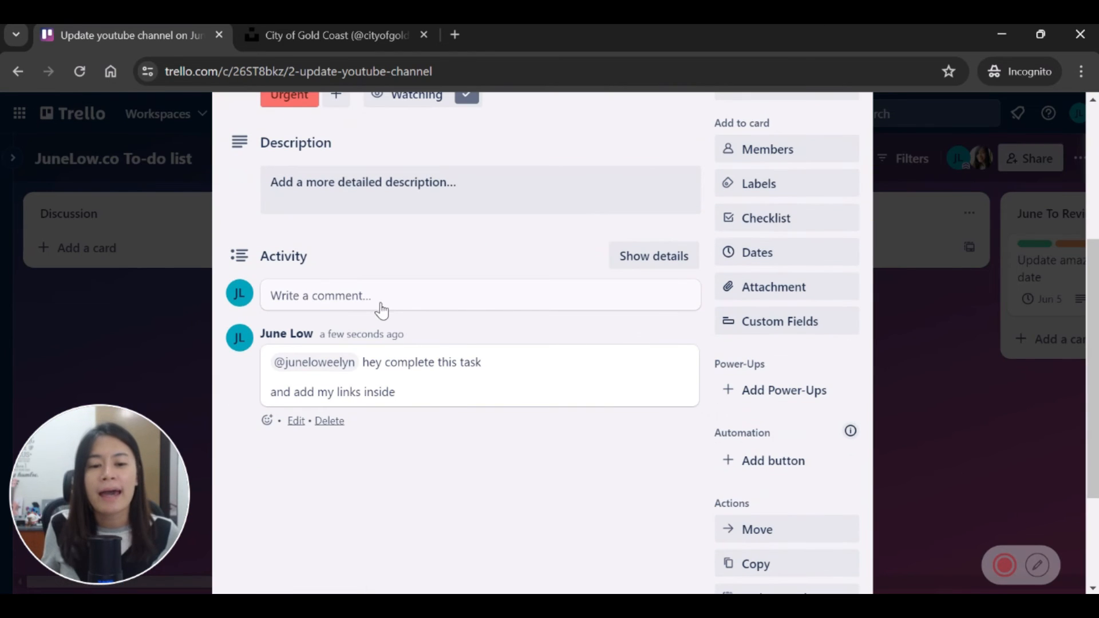
{"action": "left_click", "coordinate": [399, 303]}
{"action": "type", "text": "@june"}
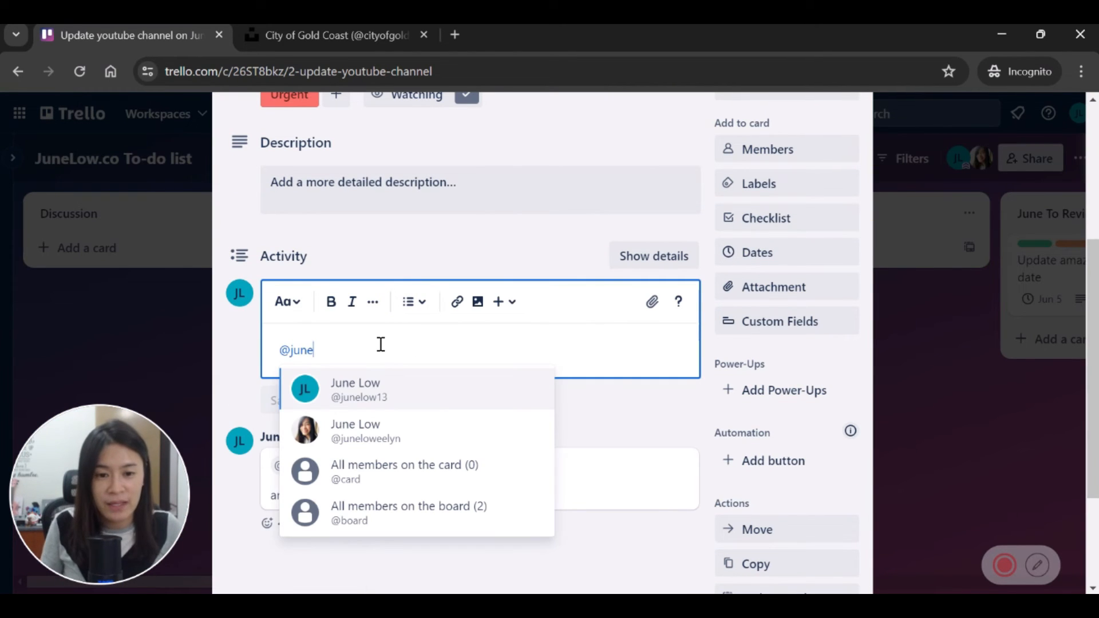
{"action": "left_click", "coordinate": [355, 392]}
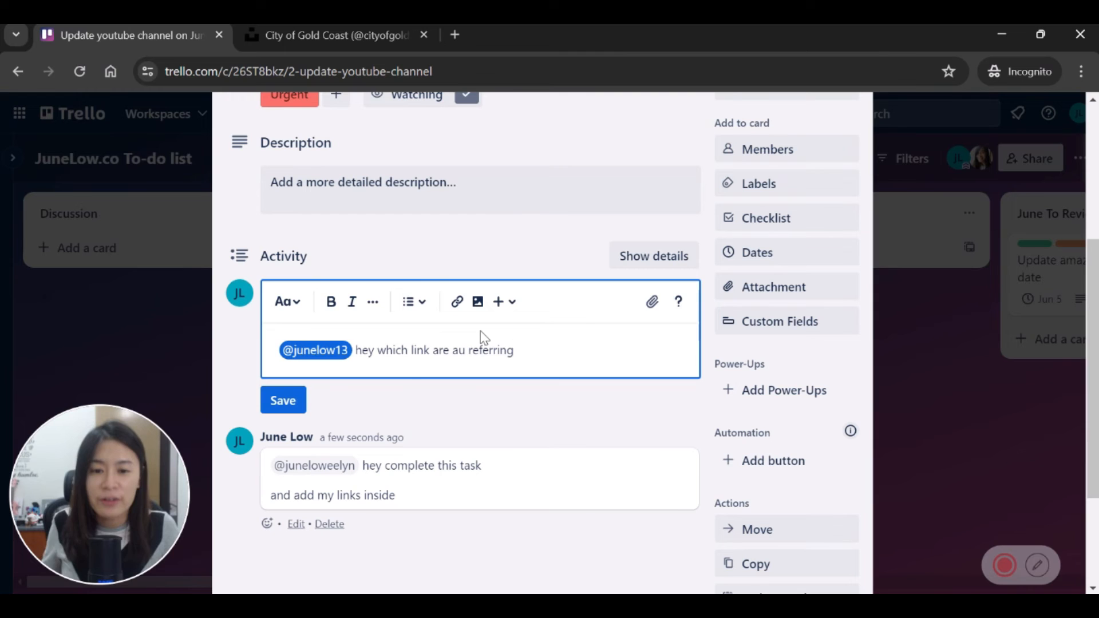
{"action": "left_click", "coordinate": [301, 395]}
{"action": "scroll", "coordinate": [583, 376], "scroll_direction": "up", "scroll_amount": 3}
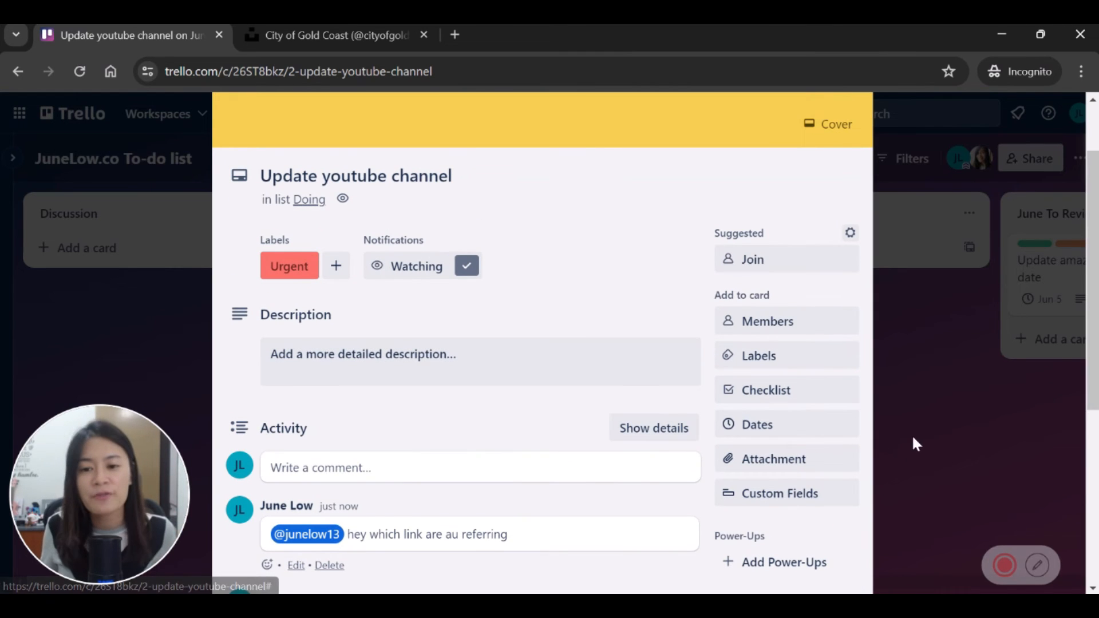
Step: Add a renamed checklist with items 'Add a thumbnail' and 'add the enscreend'
{"action": "left_click", "coordinate": [788, 399]}
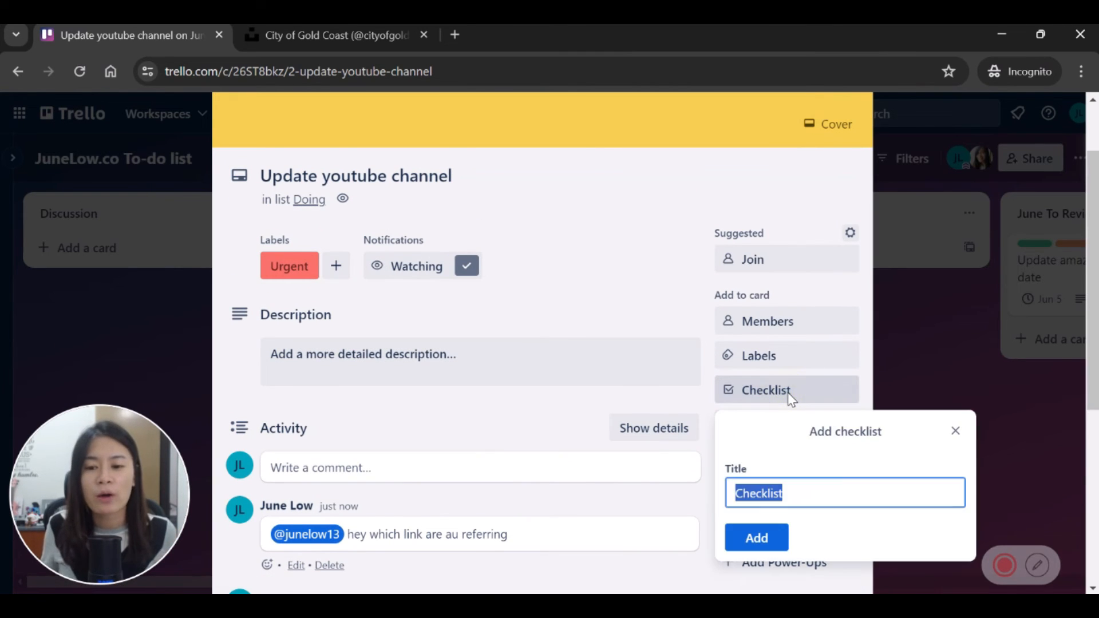
{"action": "left_click", "coordinate": [806, 488]}
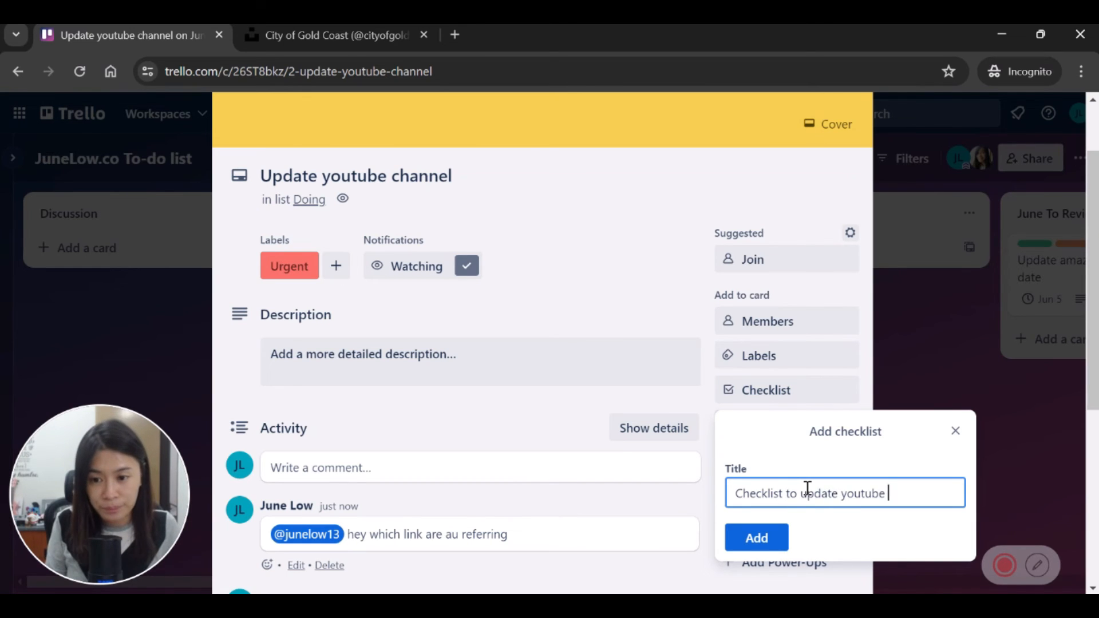
{"action": "key", "text": "Return"}
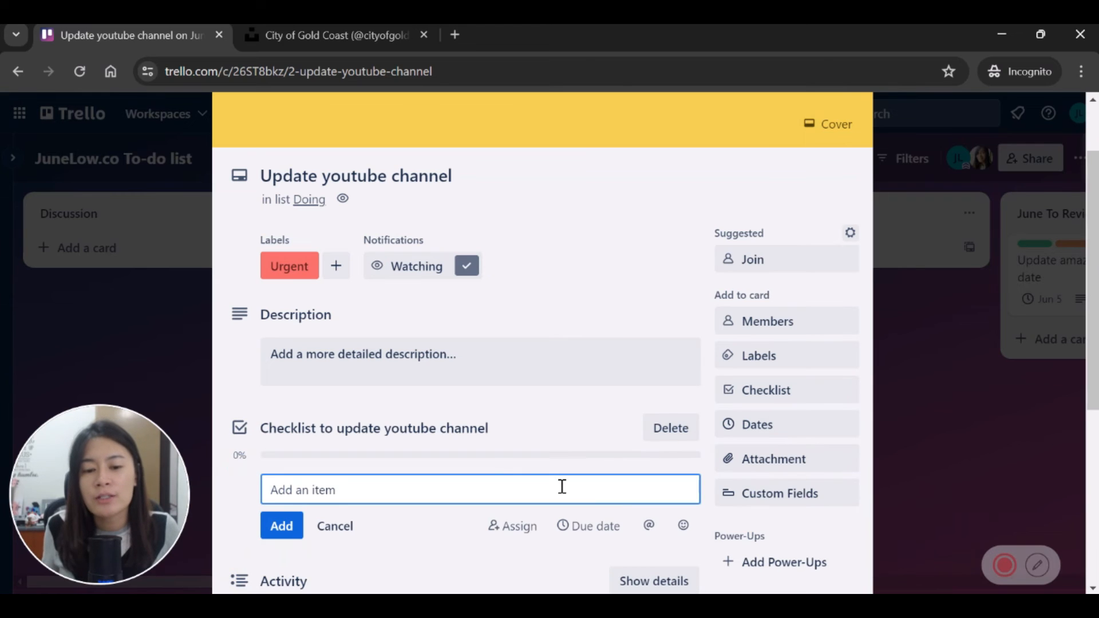
{"action": "type", "text": "Add"}
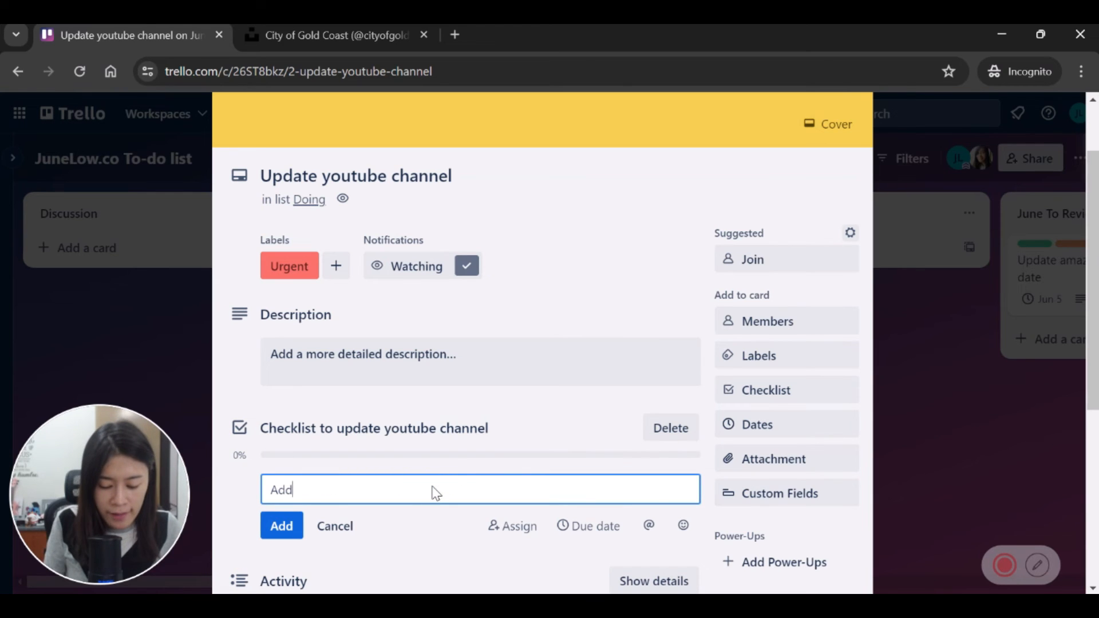
{"action": "type", "text": " a thumbna"}
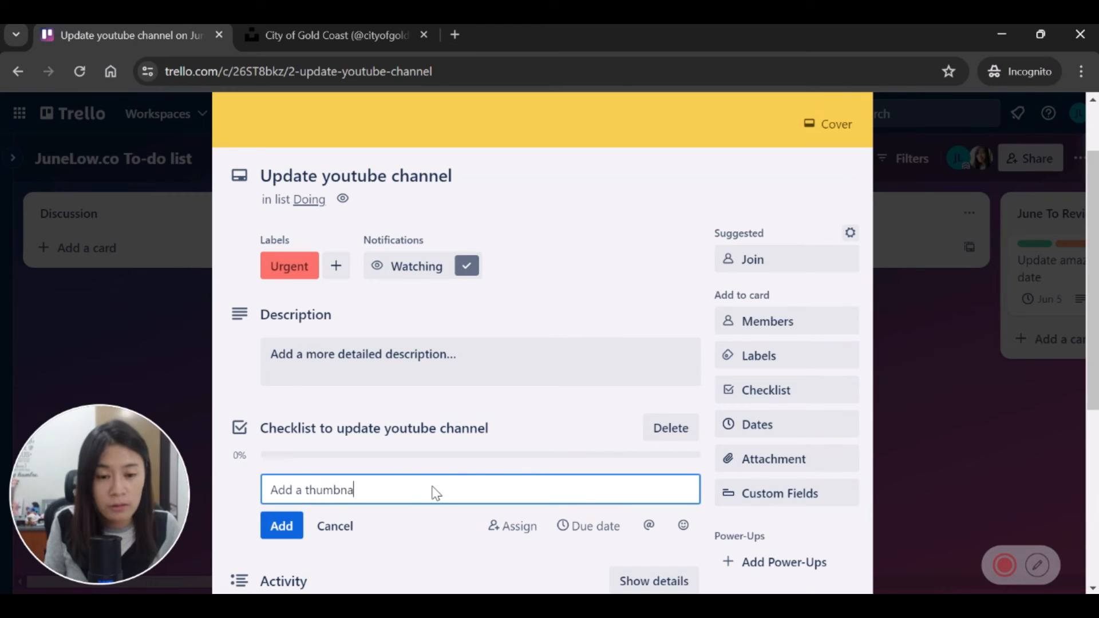
{"action": "type", "text": "il"}
{"action": "key", "text": "Return"}
{"action": "type", "text": "add"}
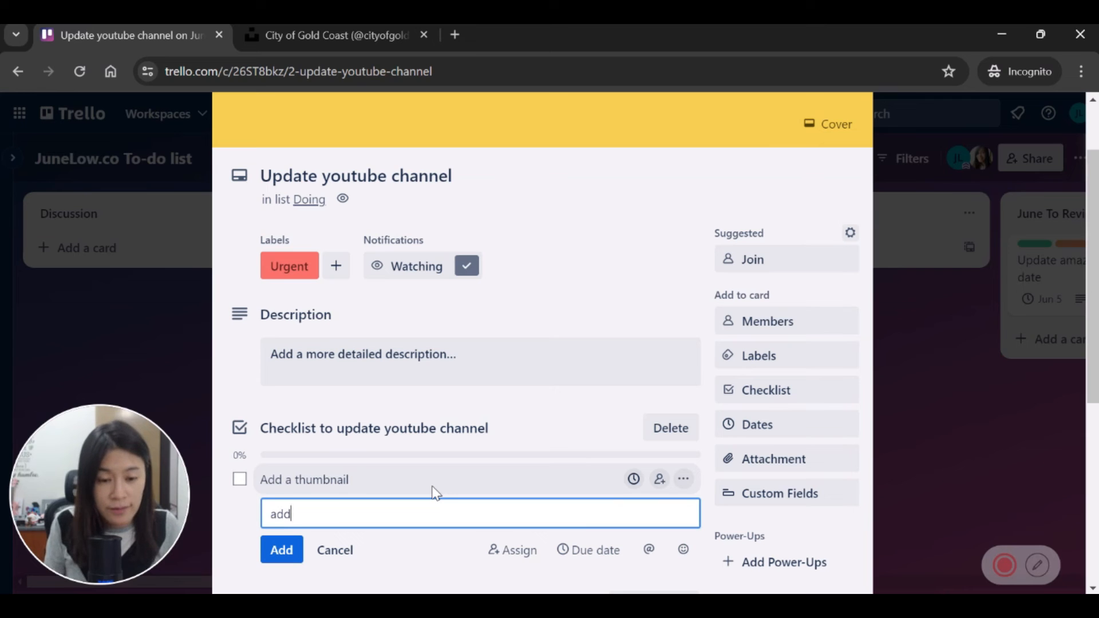
{"action": "type", "text": " the enscree"}
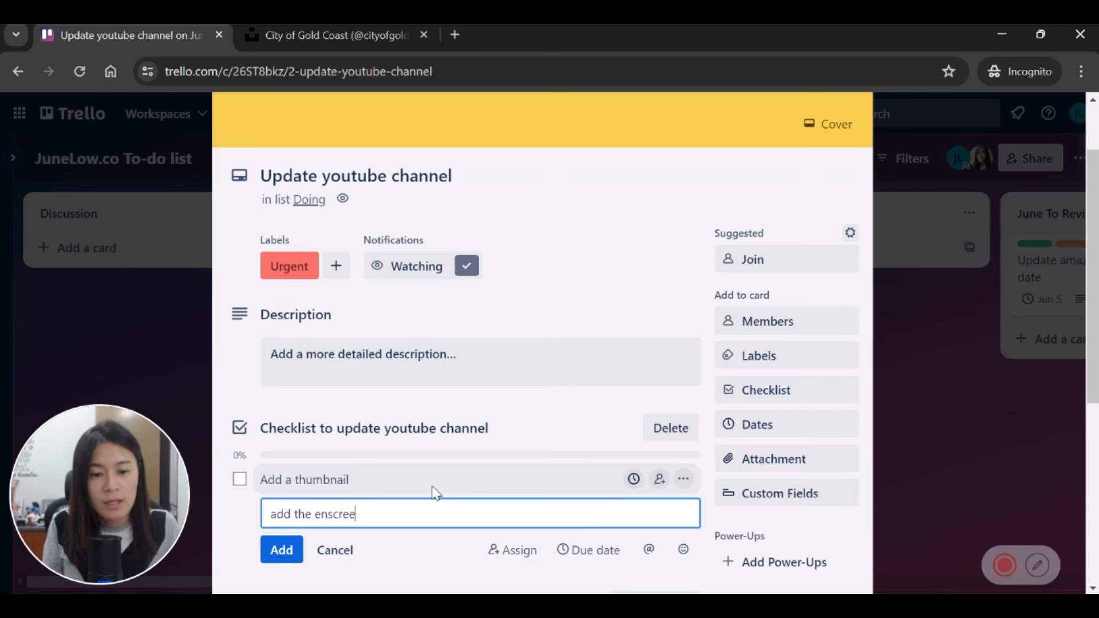
{"action": "type", "text": "nd"}
{"action": "key", "text": "Return"}
Step: Tick 'Add a thumbnail' as done, dismiss the due-date upgrade prompt, and close the card
{"action": "scroll", "coordinate": [493, 446], "scroll_direction": "down", "scroll_amount": 3}
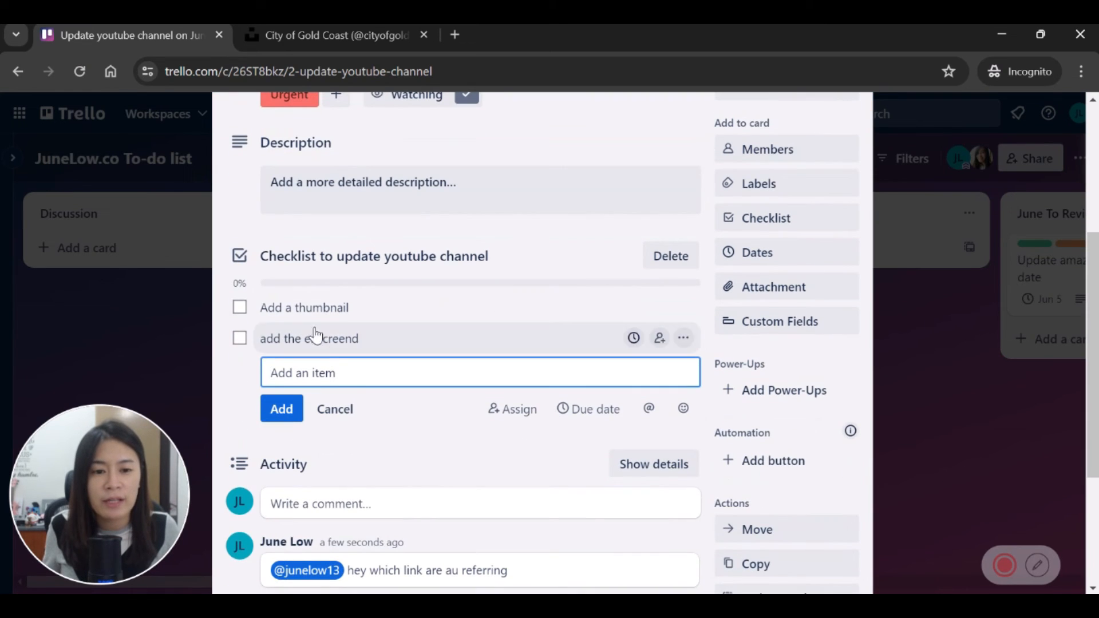
{"action": "left_click", "coordinate": [240, 309]}
{"action": "left_click", "coordinate": [636, 308]}
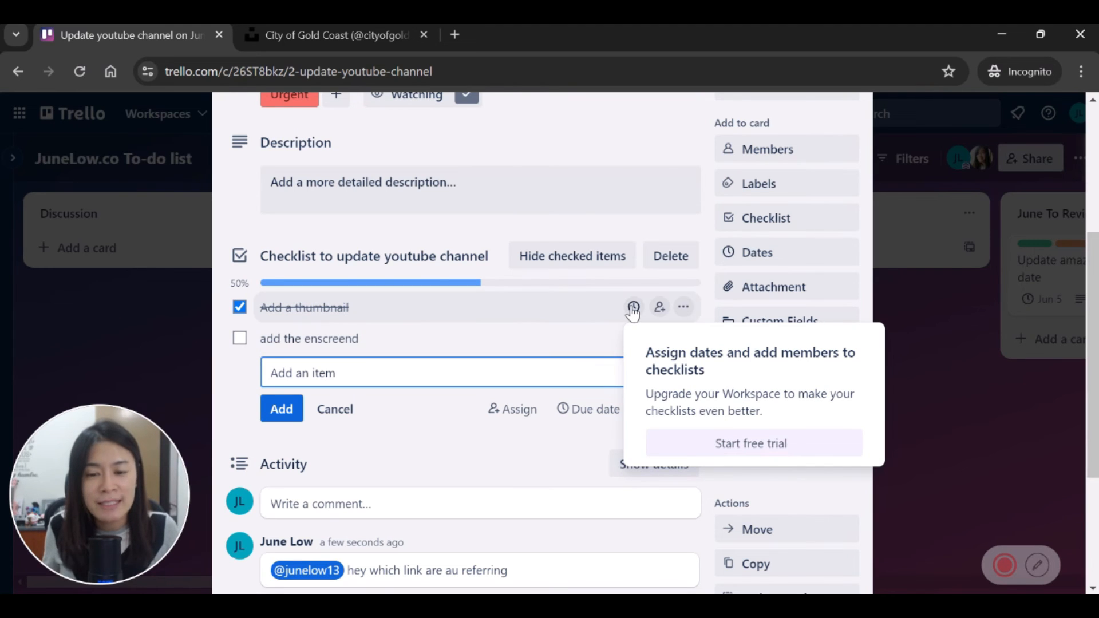
{"action": "left_click", "coordinate": [633, 309]}
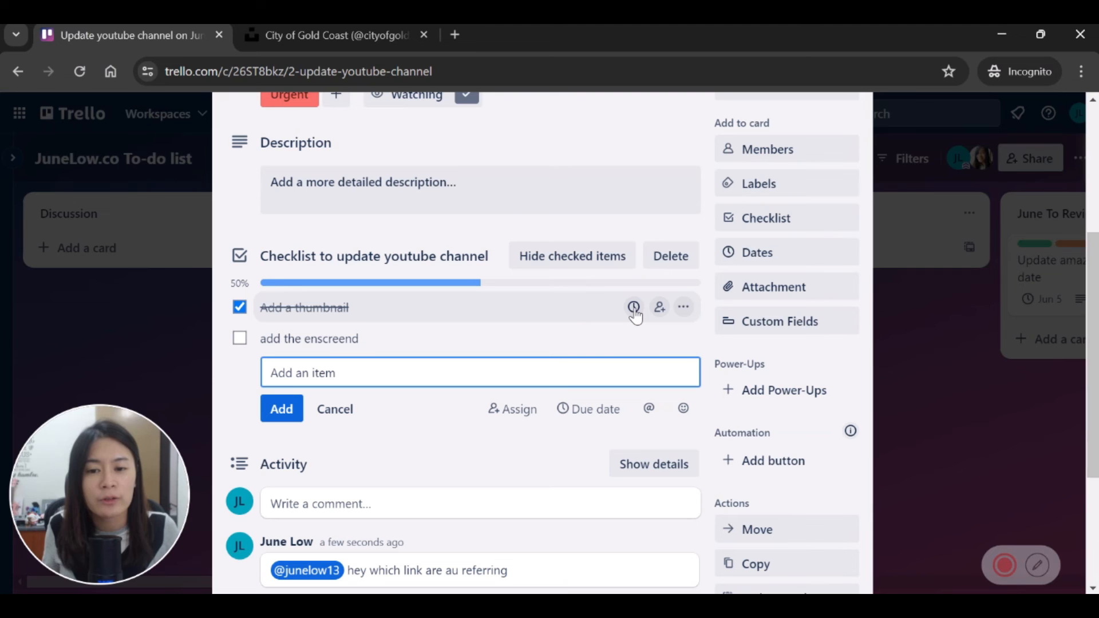
{"action": "scroll", "coordinate": [635, 326], "scroll_direction": "up", "scroll_amount": 3}
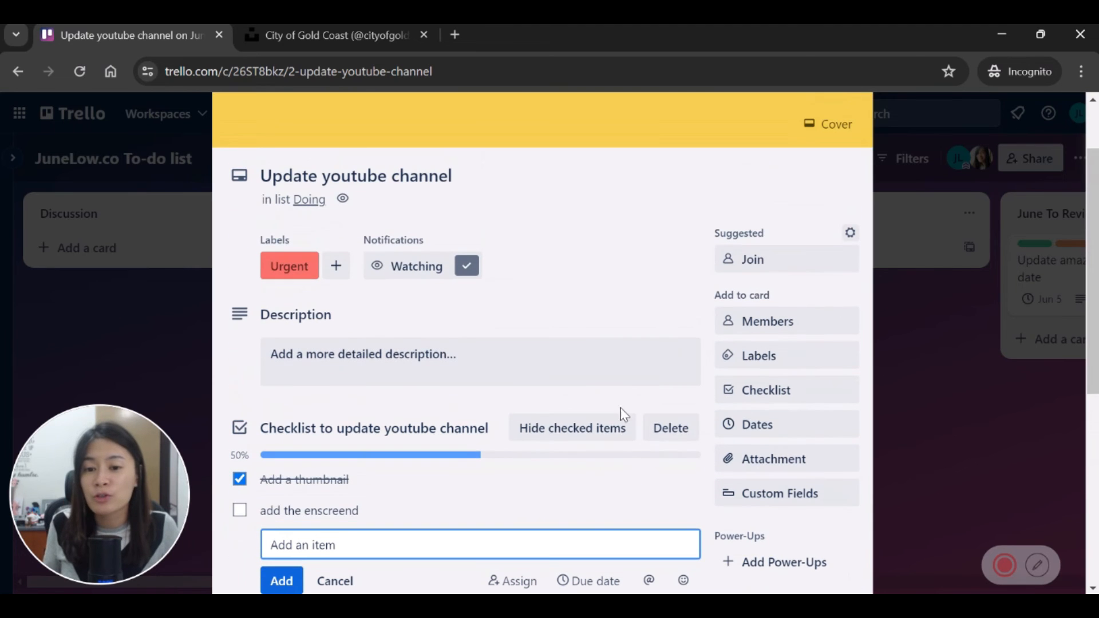
{"action": "left_click", "coordinate": [949, 452]}
{"action": "left_click_drag", "start_coordinate": [691, 586], "coordinate": [682, 558]}
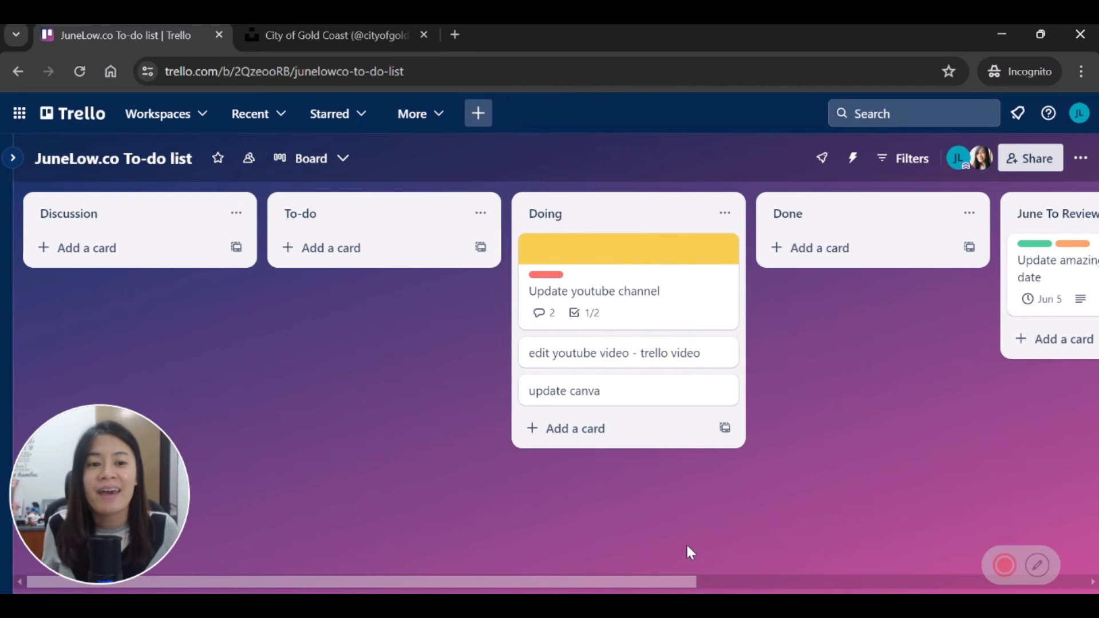
{"action": "left_click_drag", "start_coordinate": [517, 585], "coordinate": [717, 585]}
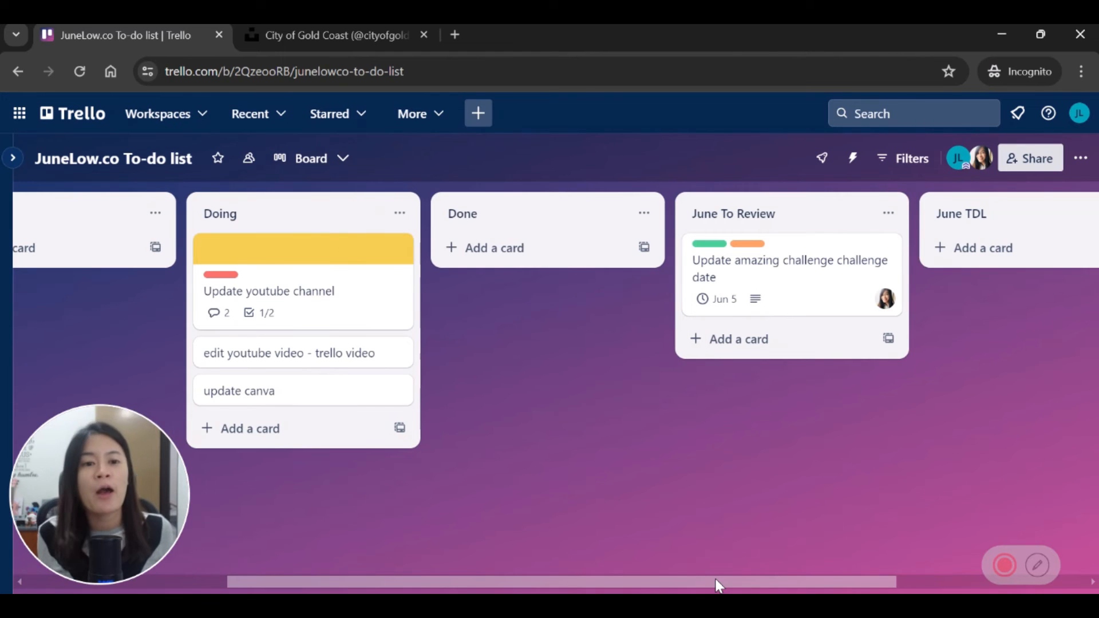